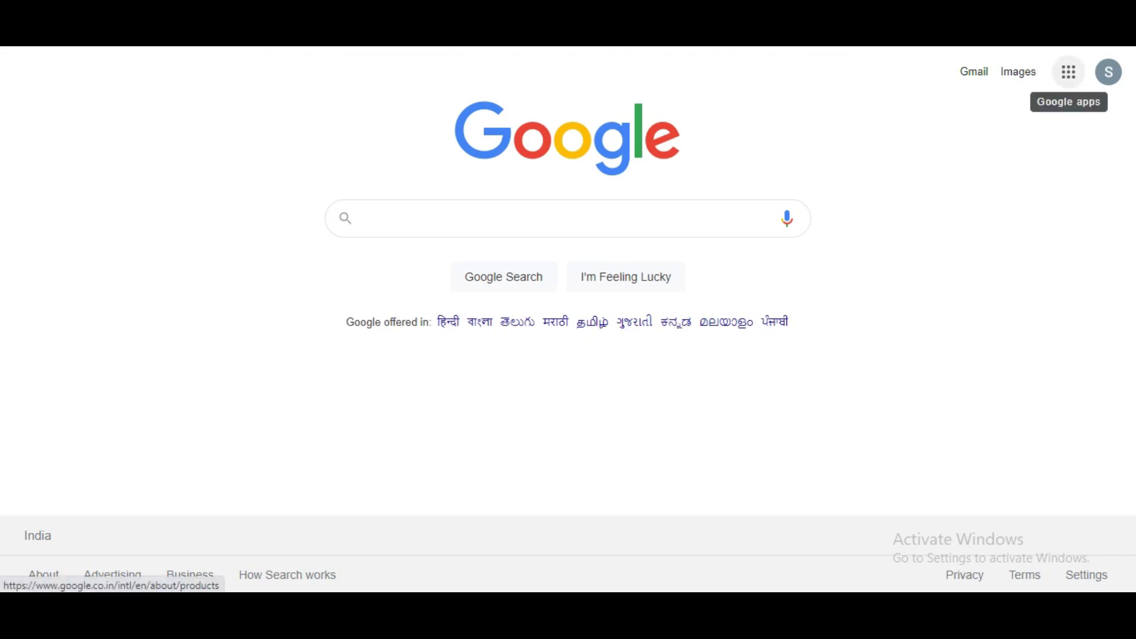
click(1069, 72)
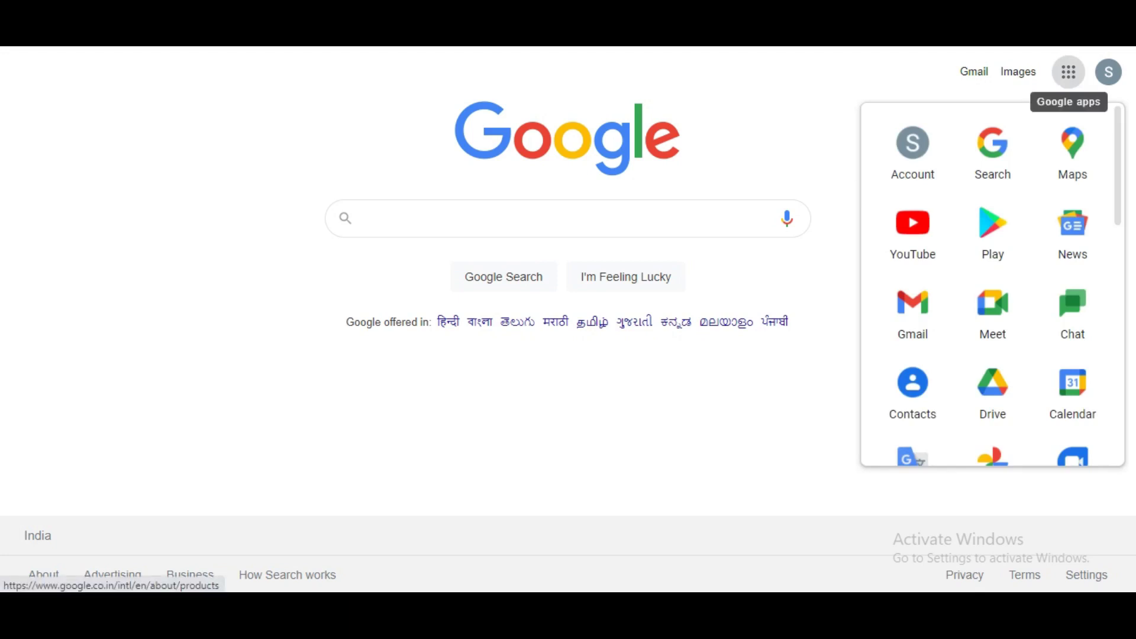
scroll(1073, 237, down, 7)
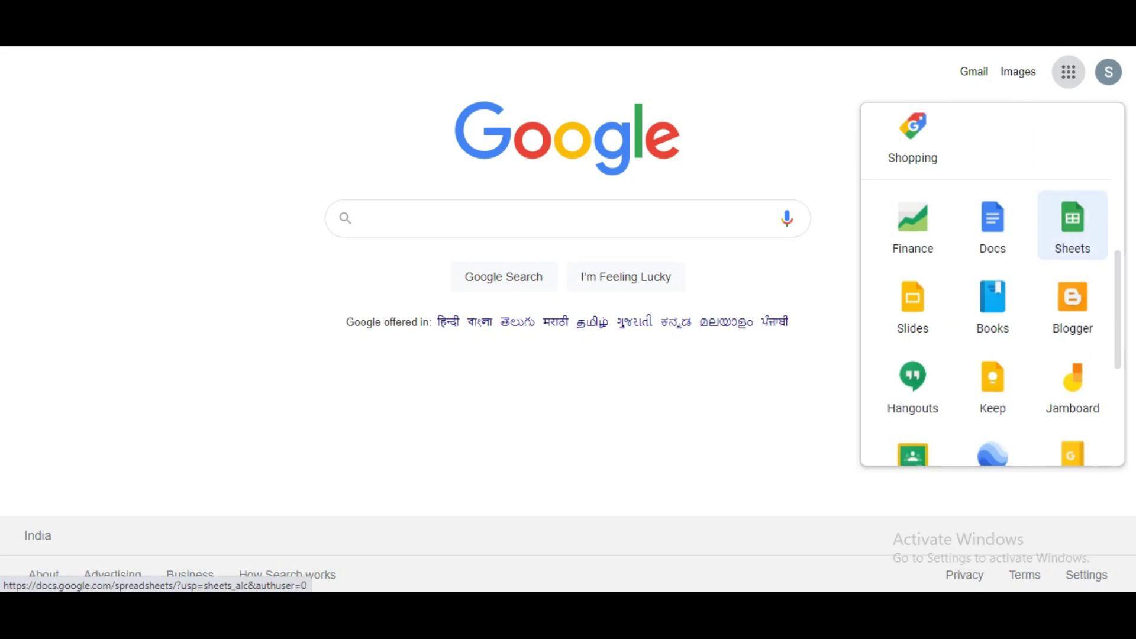
click(822, 278)
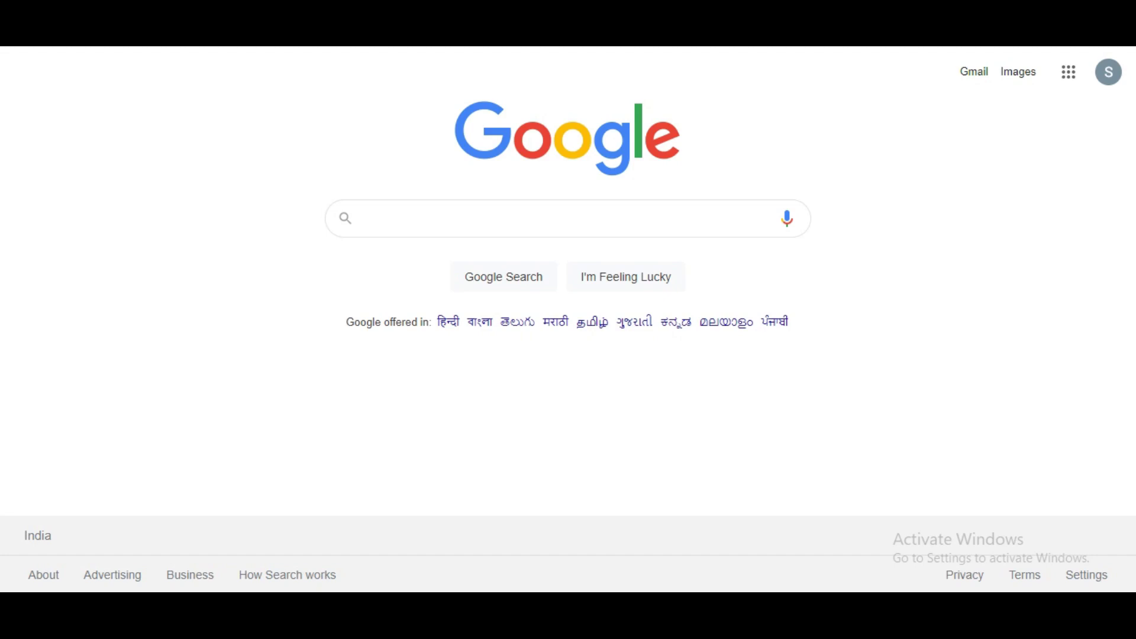
- Switch to Google Sheets from the list of Google apps
click(1069, 72)
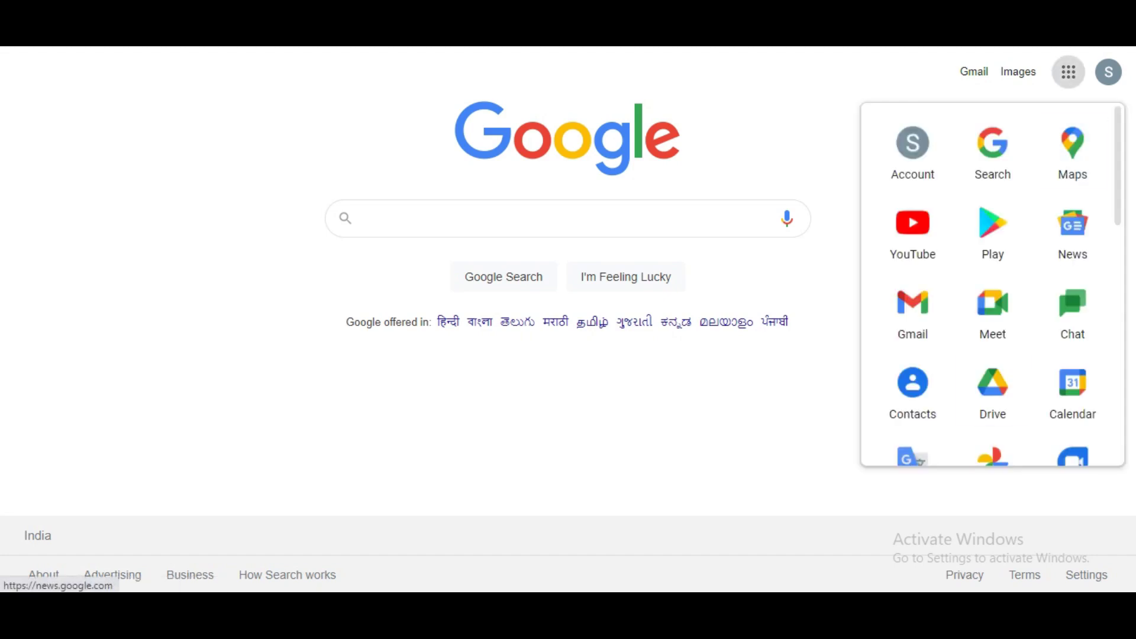
scroll(993, 284, down, 4)
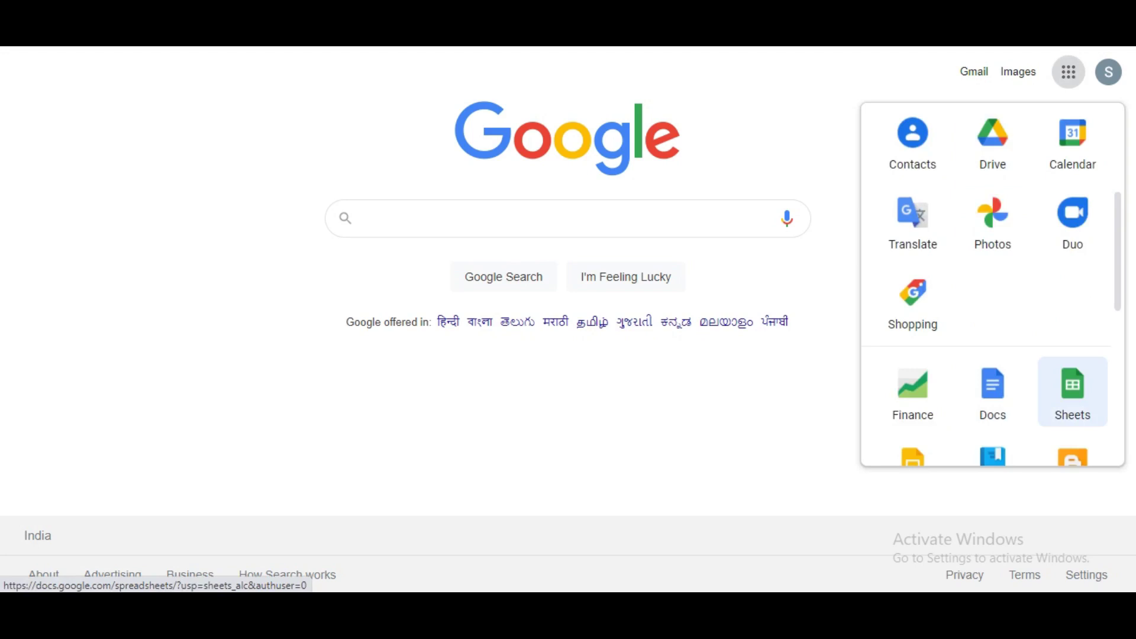
click(1072, 390)
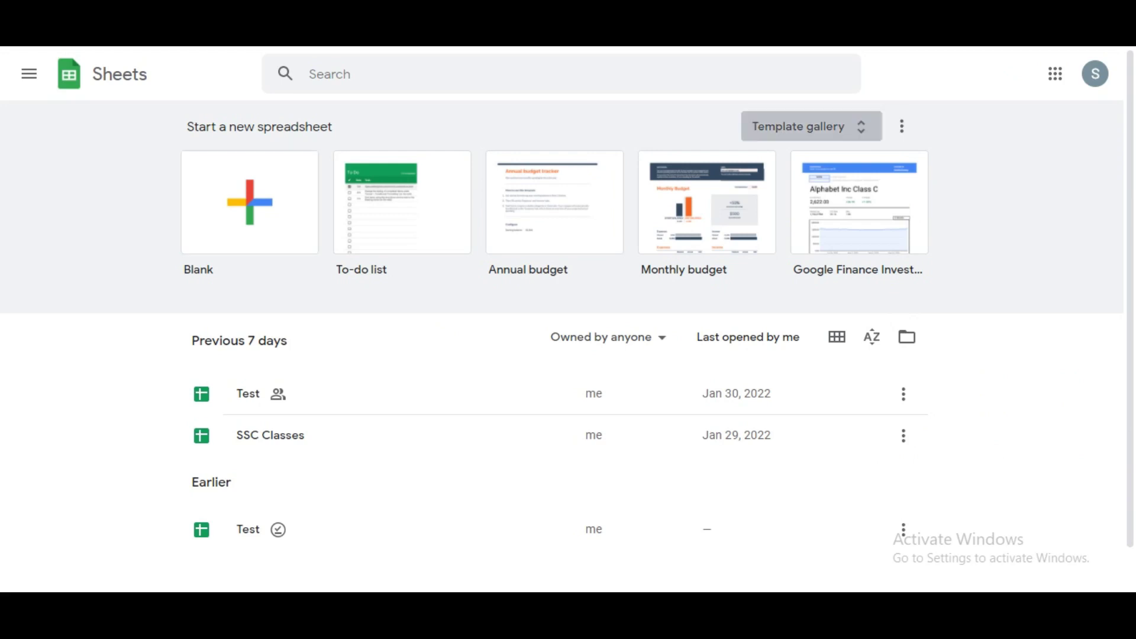
- Open the full template gallery and look through the Personal, Work, Project management and Education templates
click(798, 126)
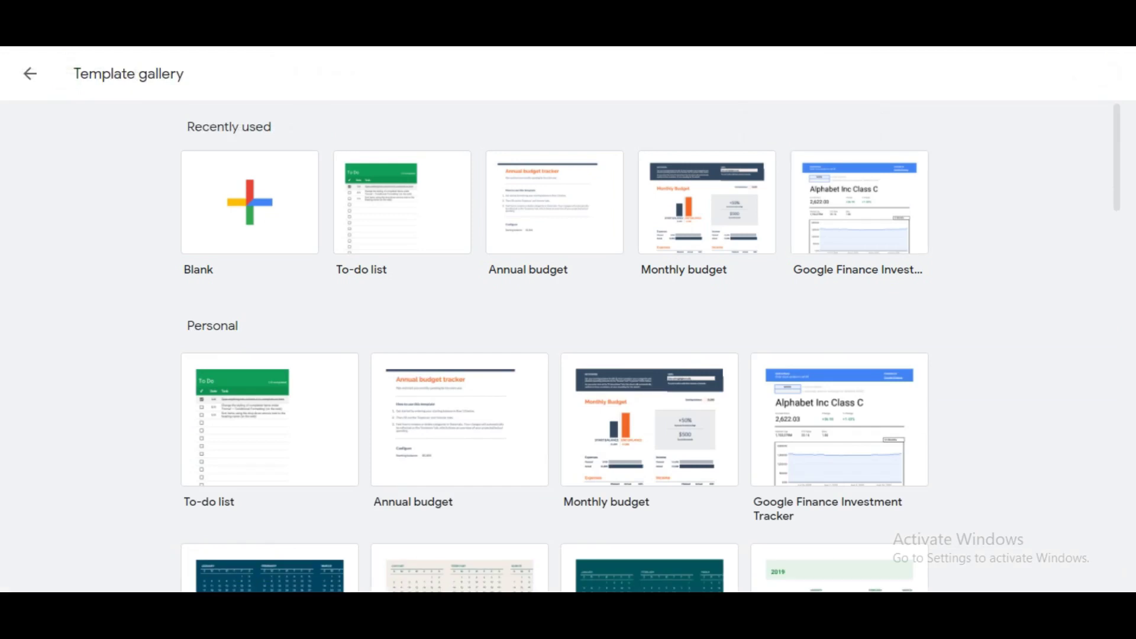
scroll(568, 346, down, 1)
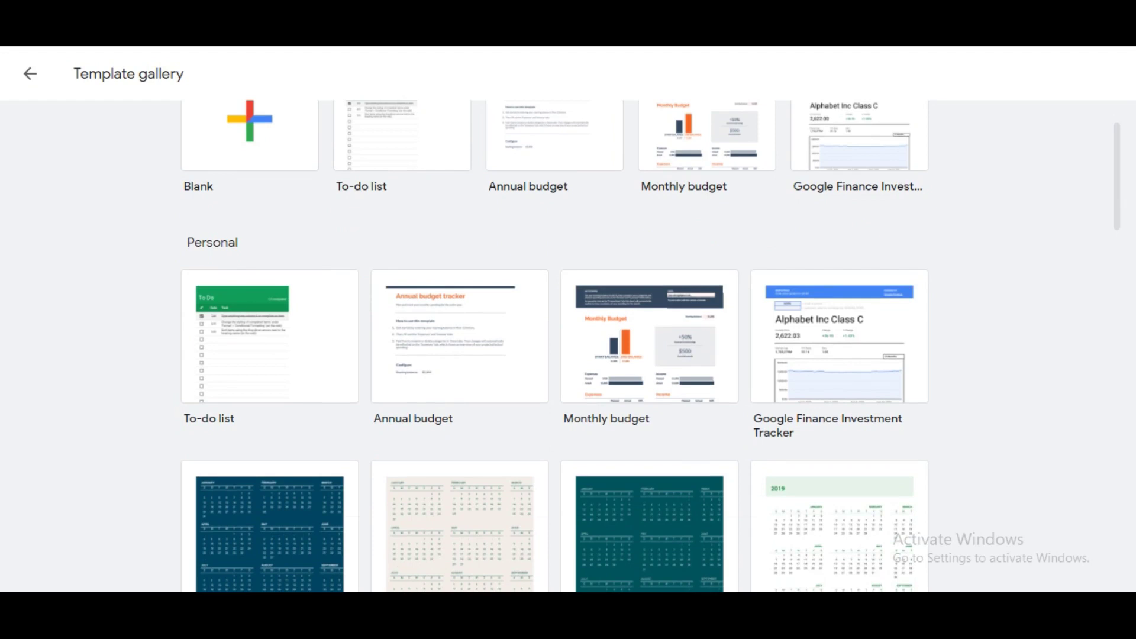
scroll(568, 346, up, 1)
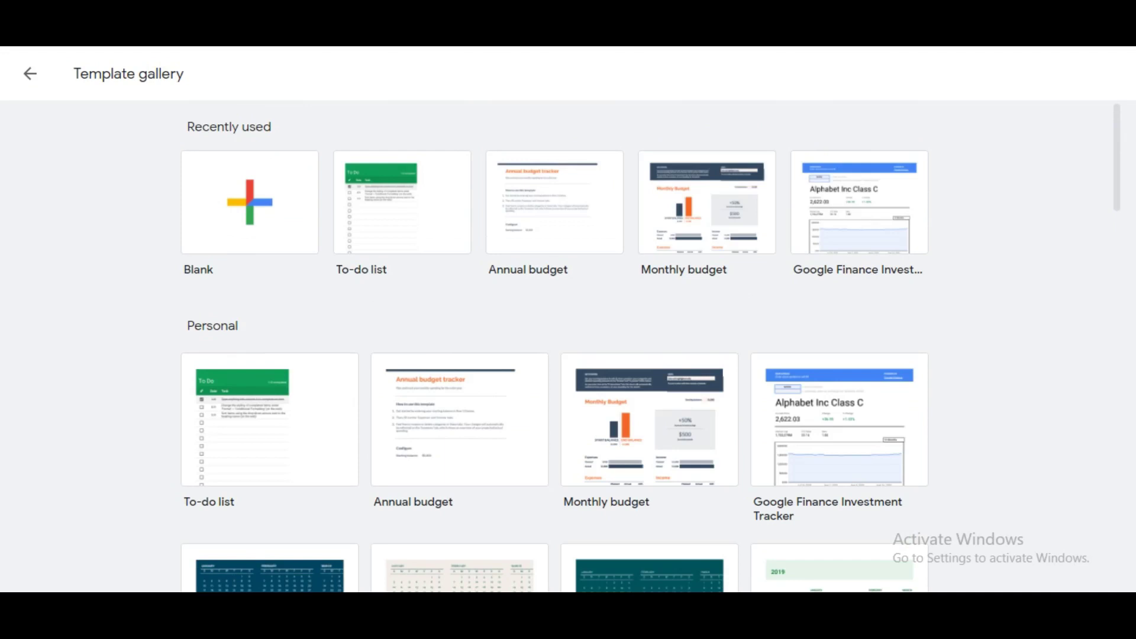
scroll(568, 346, down, 2)
scroll(568, 346, down, 3)
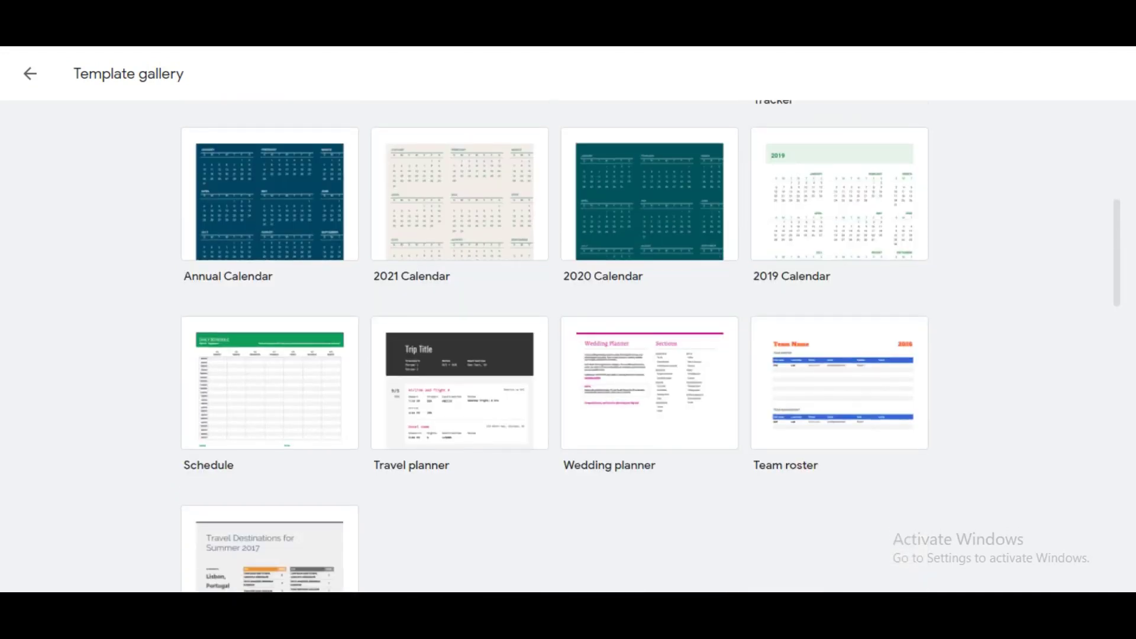
scroll(840, 385, down, 4)
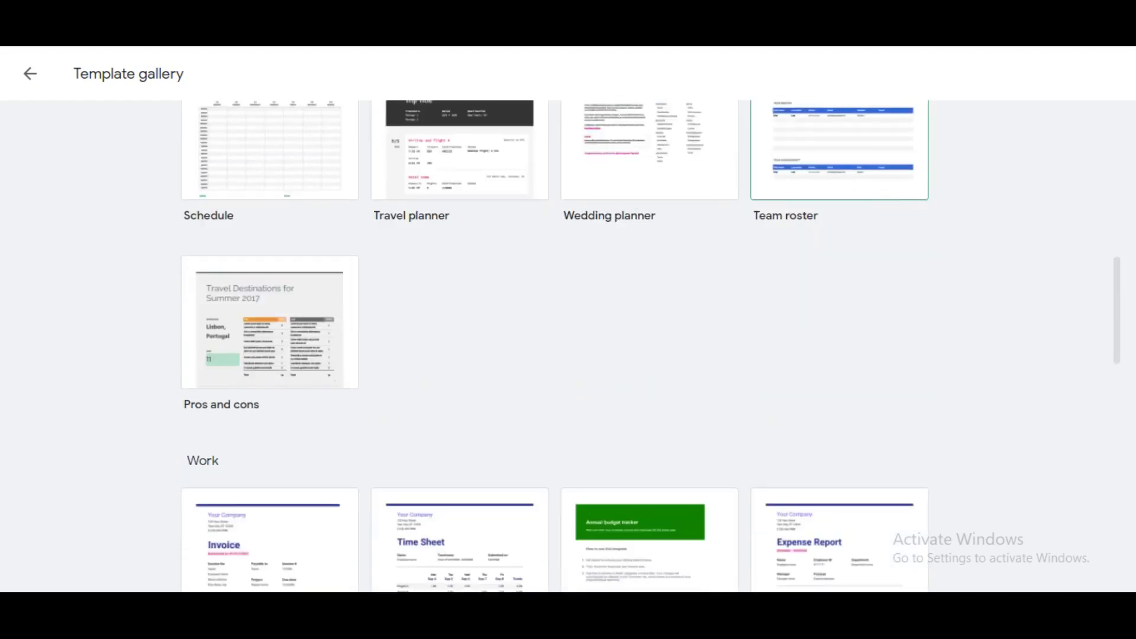
scroll(568, 346, up, 1)
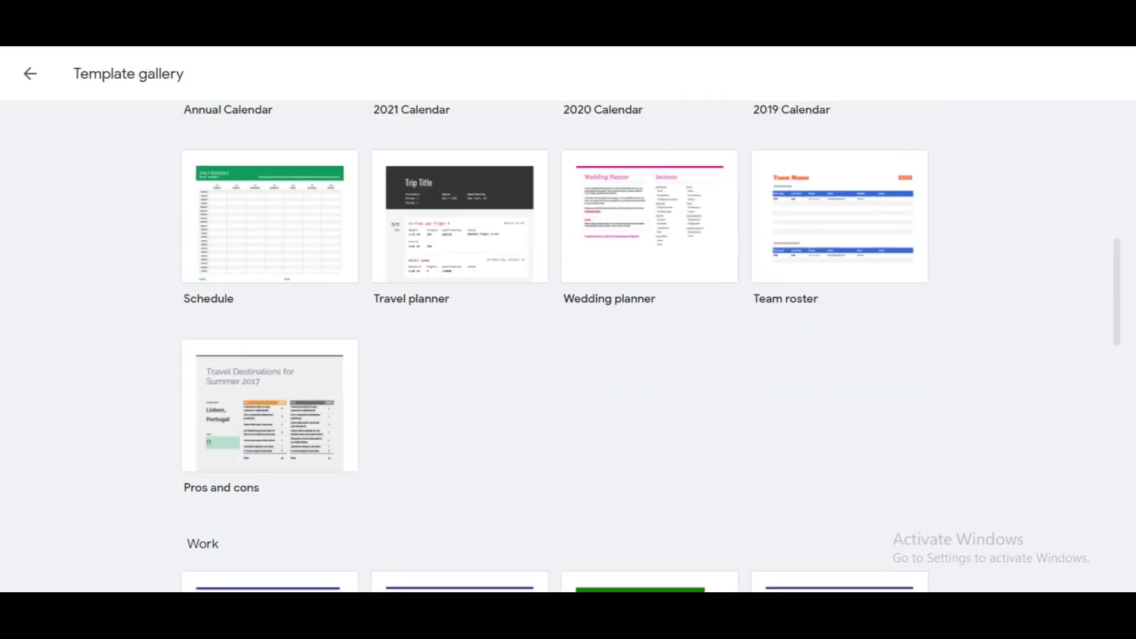
scroll(651, 355, down, 4)
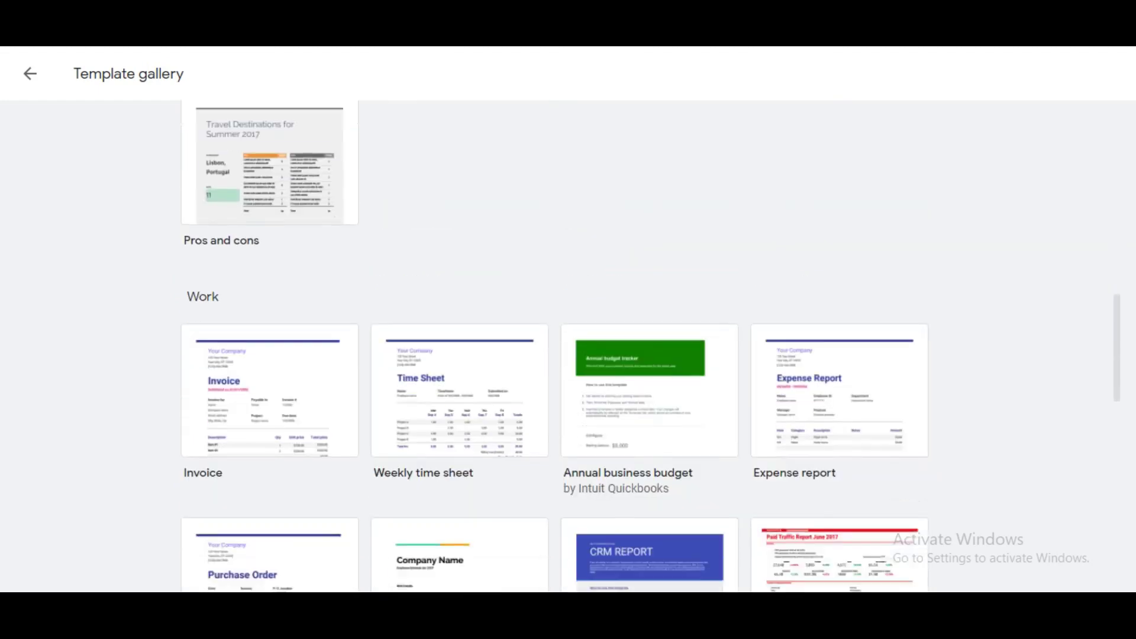
scroll(651, 346, down, 6)
scroll(651, 346, up, 1)
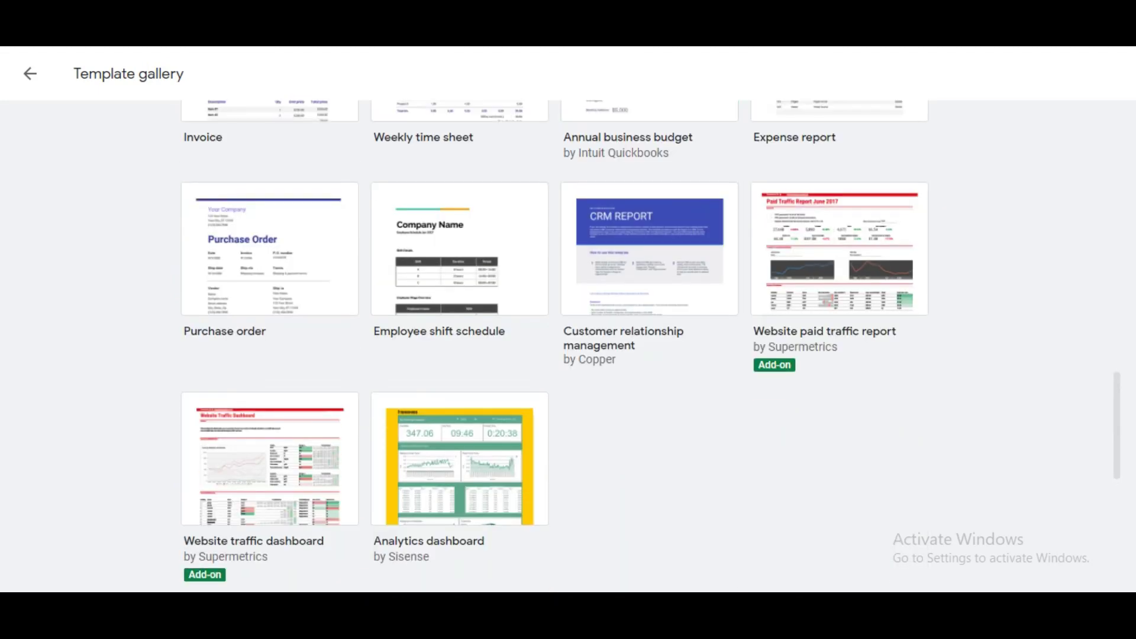
scroll(568, 346, up, 1)
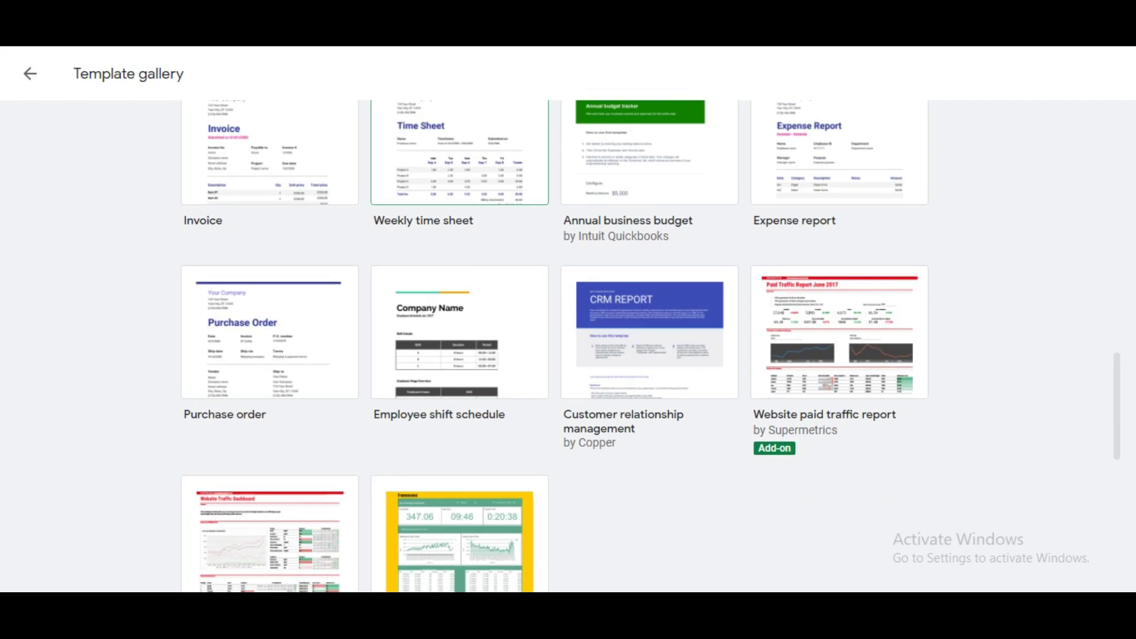
scroll(839, 331, down, 3)
scroll(839, 331, down, 5)
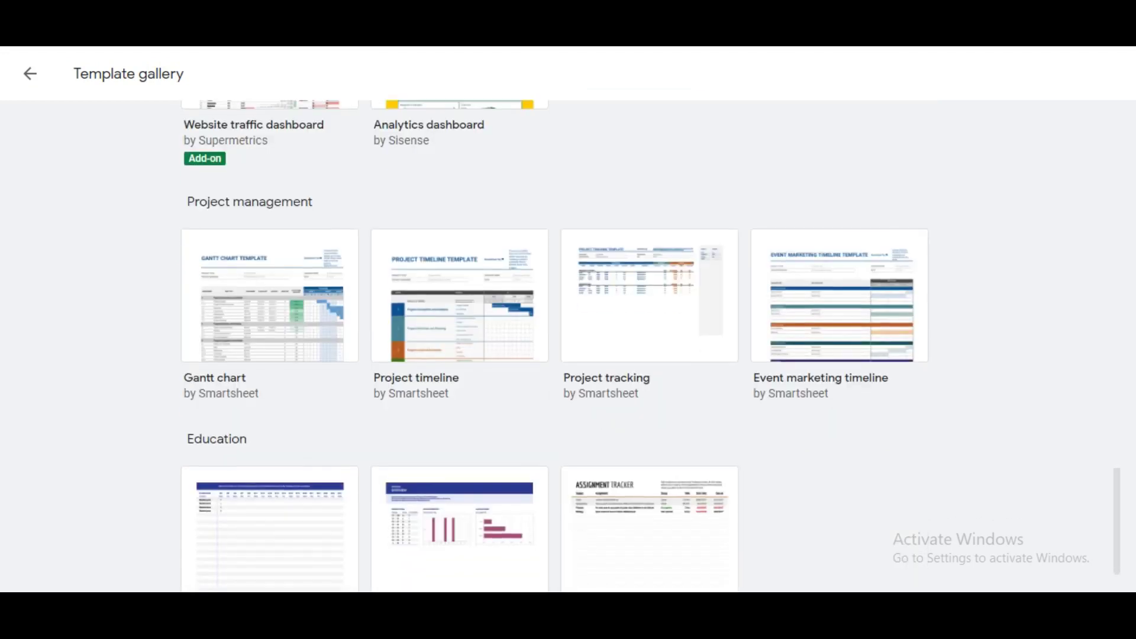
scroll(858, 319, down, 1)
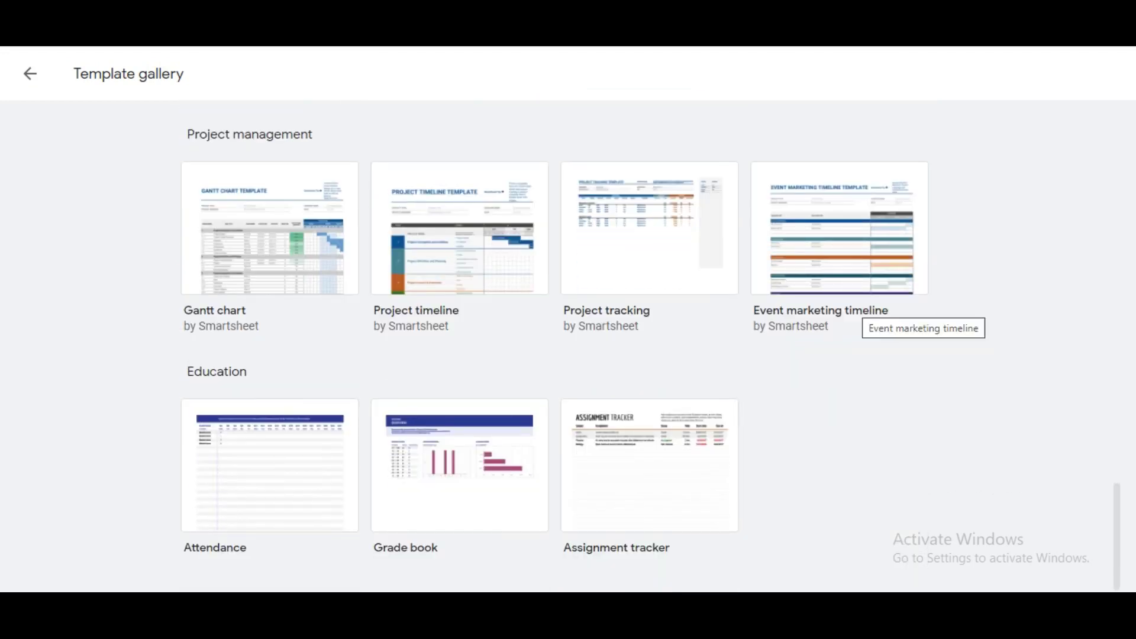
scroll(858, 319, up, 7)
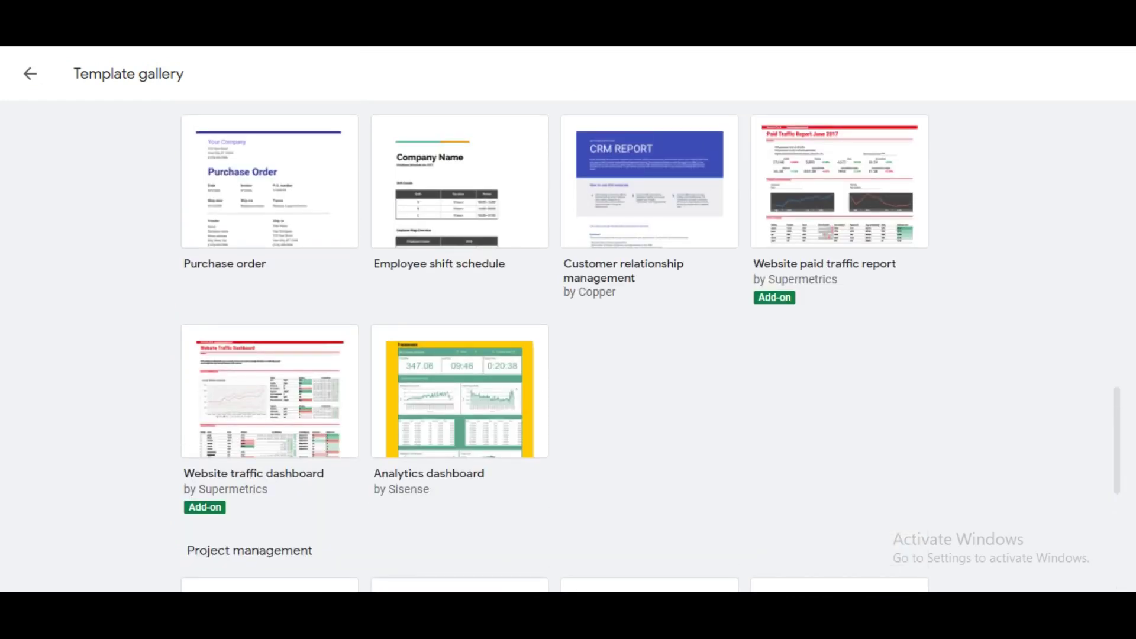
scroll(839, 267, up, 1)
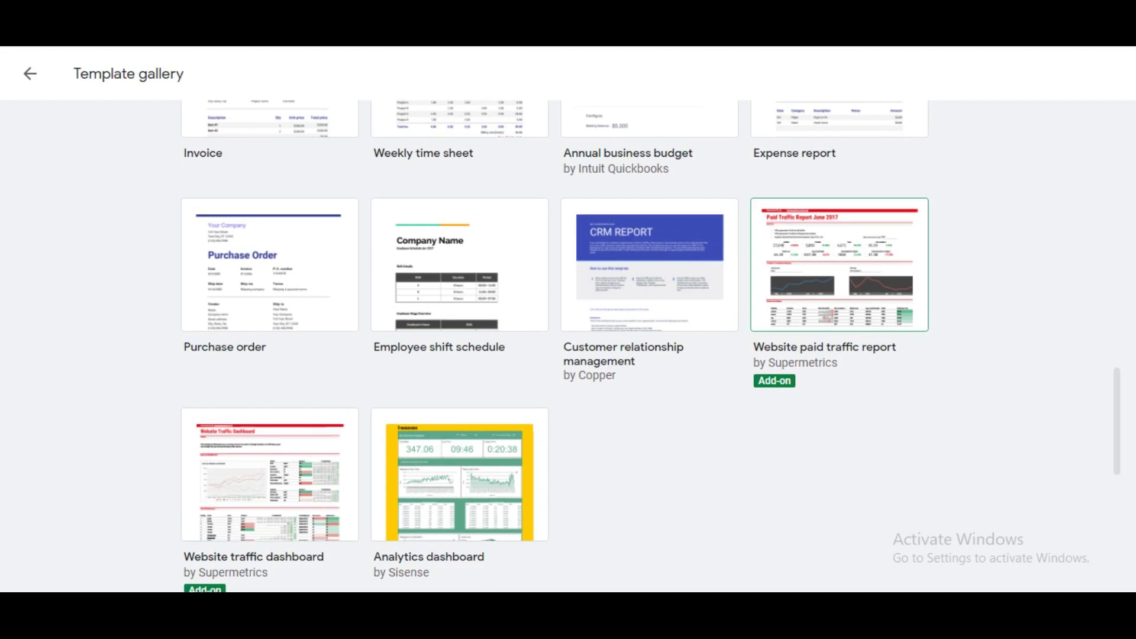
- Create a new blank spreadsheet from the template gallery
scroll(839, 266, up, 18)
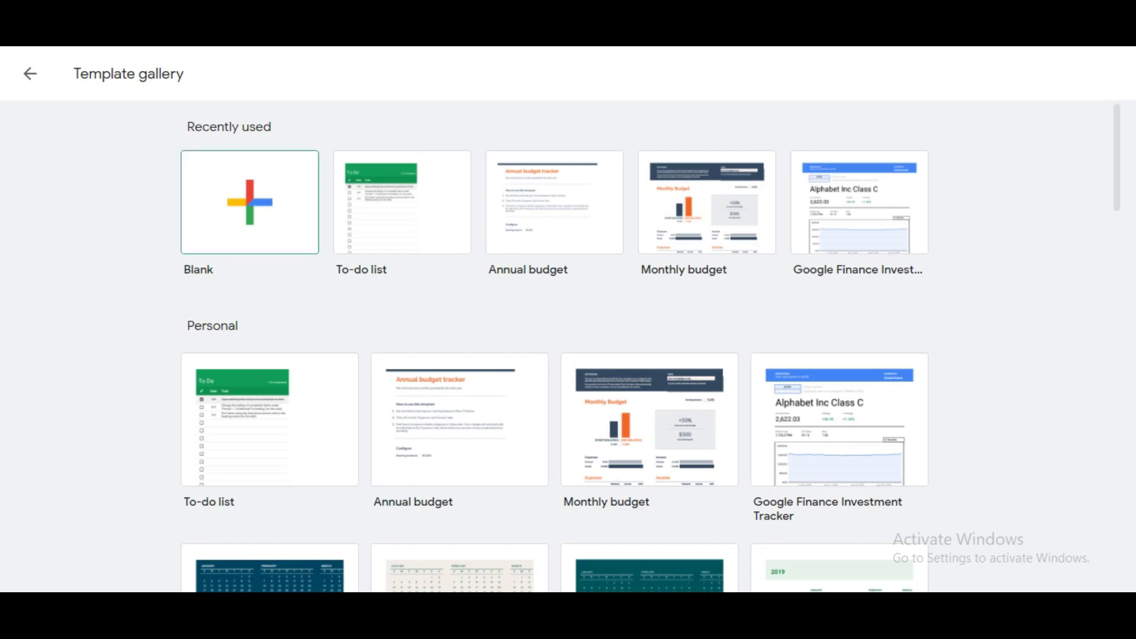
click(250, 203)
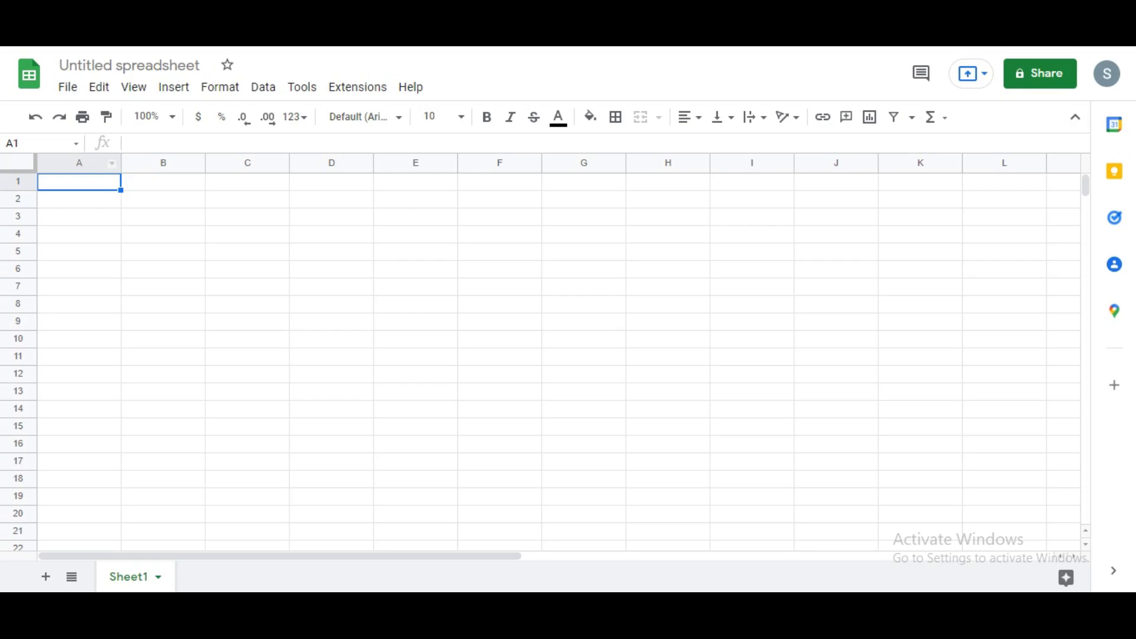
- Select all of row 1 and all of column A in turn, and return to the single cell B2
key(shift+space)
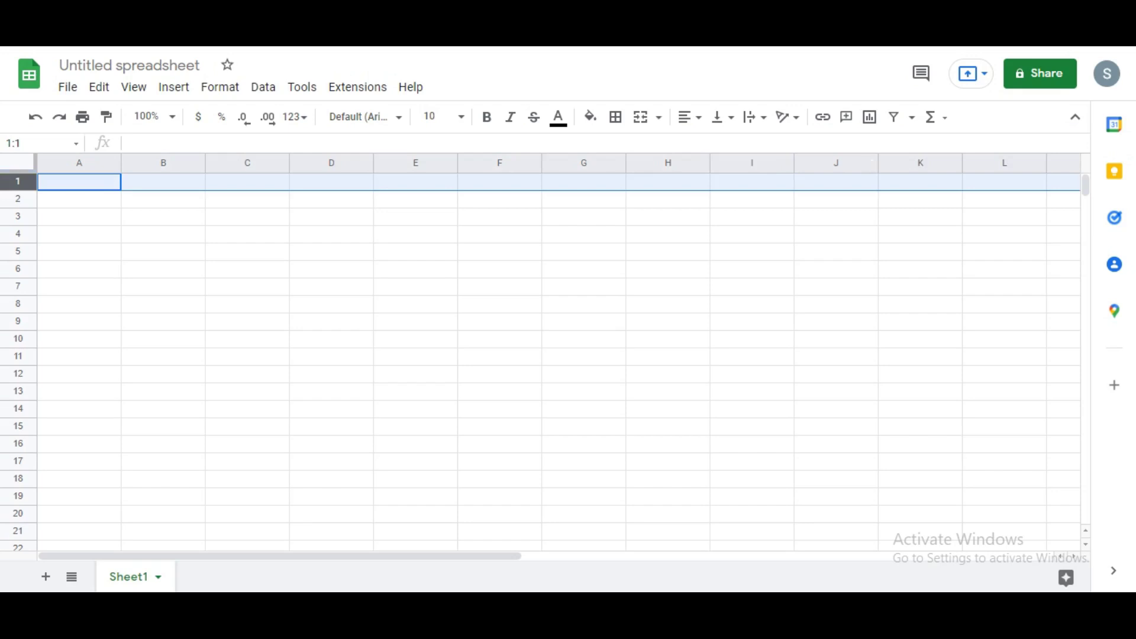
key(ctrl+space)
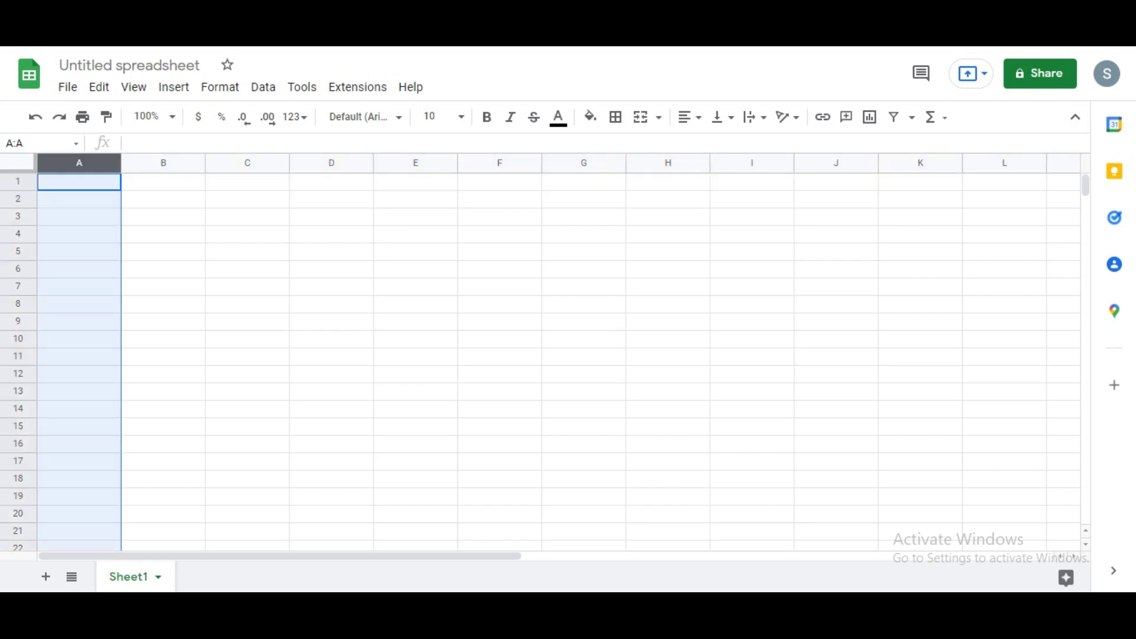
click(163, 287)
click(164, 199)
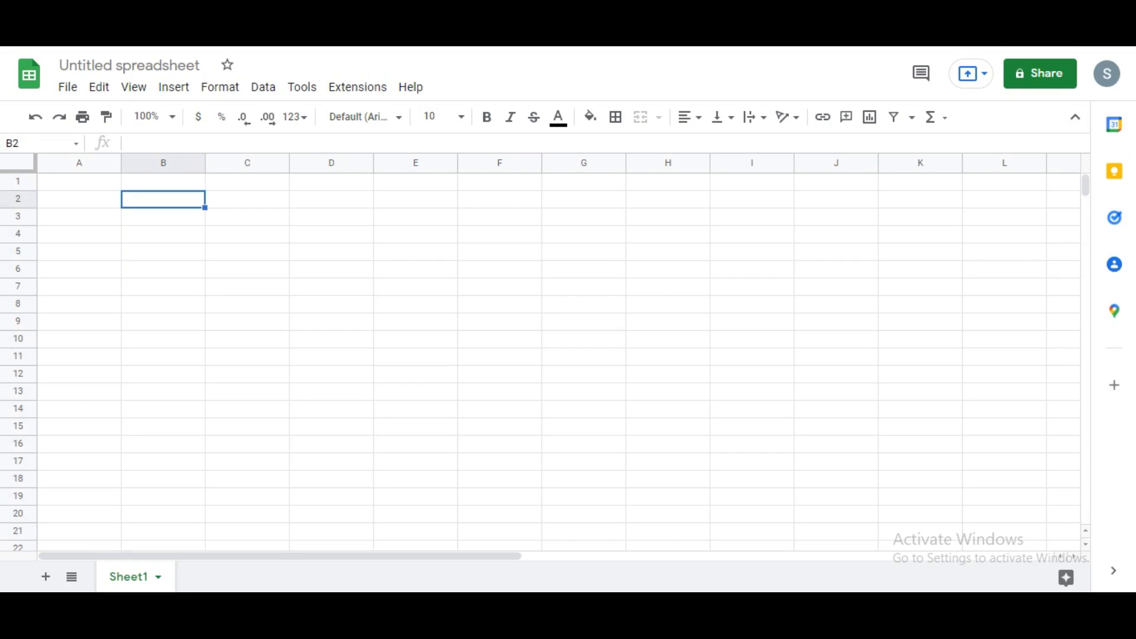
- Select individual cells such as A1, B2, A3 and E4 to examine how cell addresses combine column and row
click(80, 182)
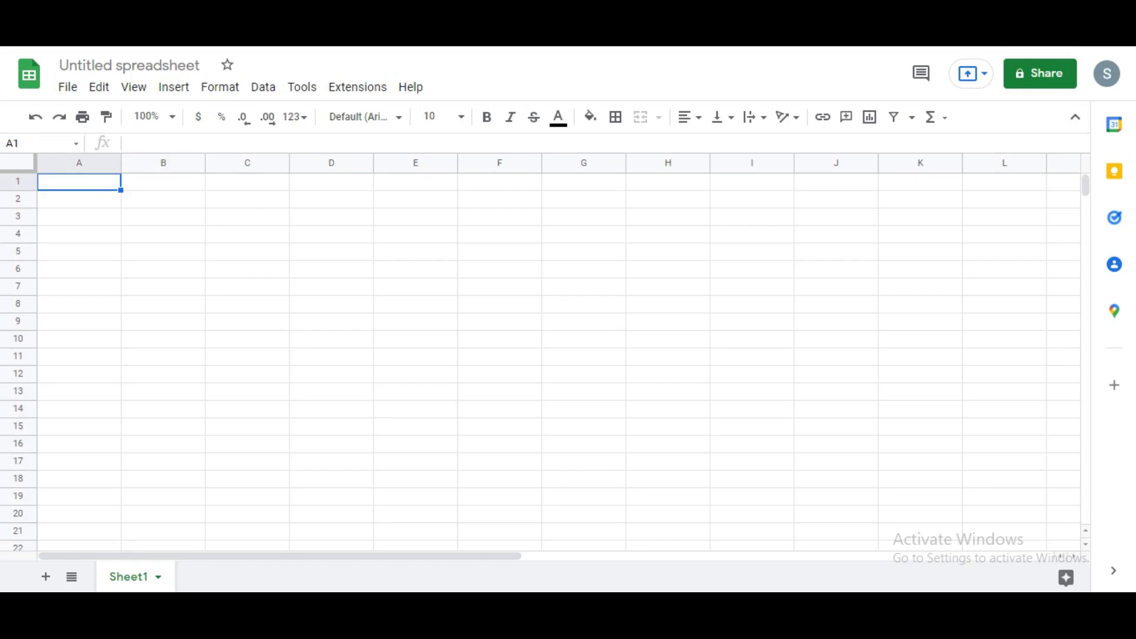
click(163, 199)
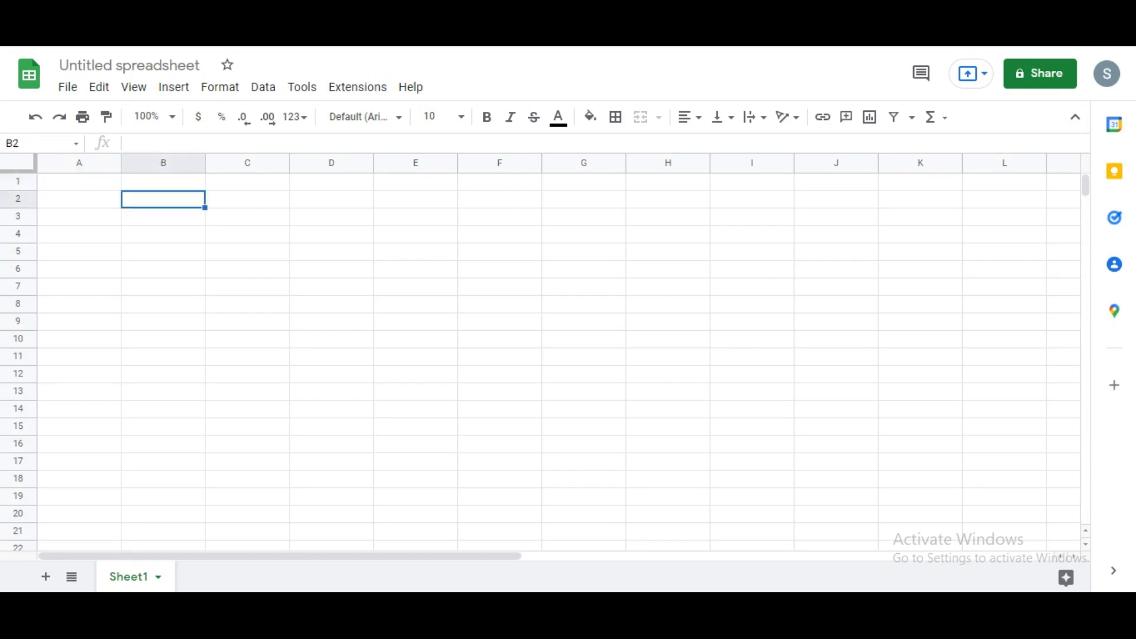
click(164, 182)
click(79, 182)
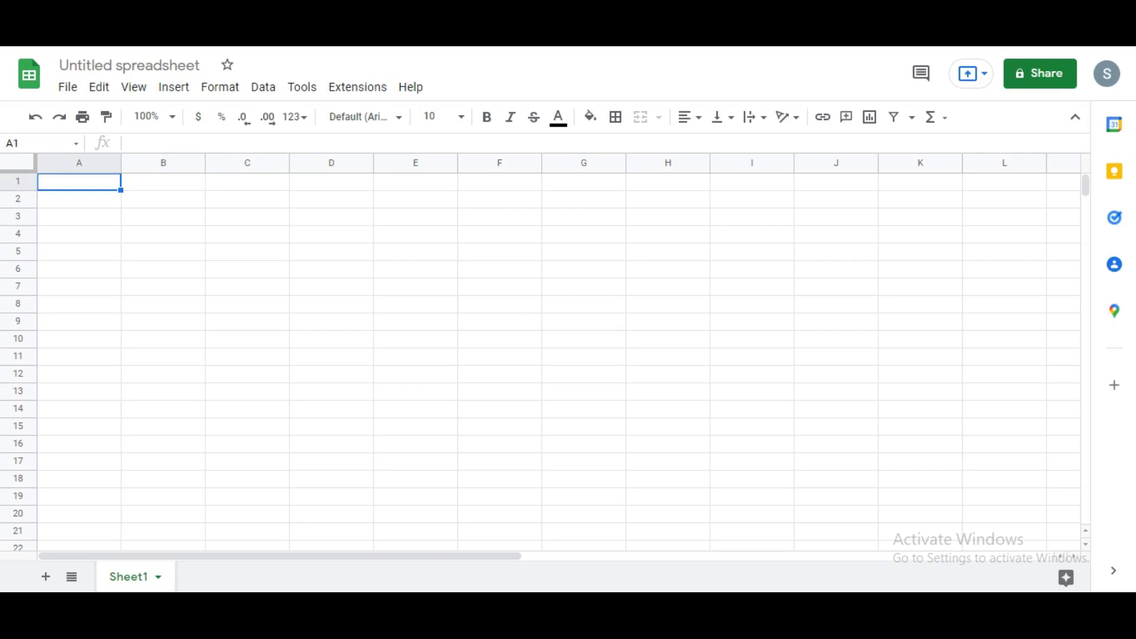
click(79, 199)
click(79, 217)
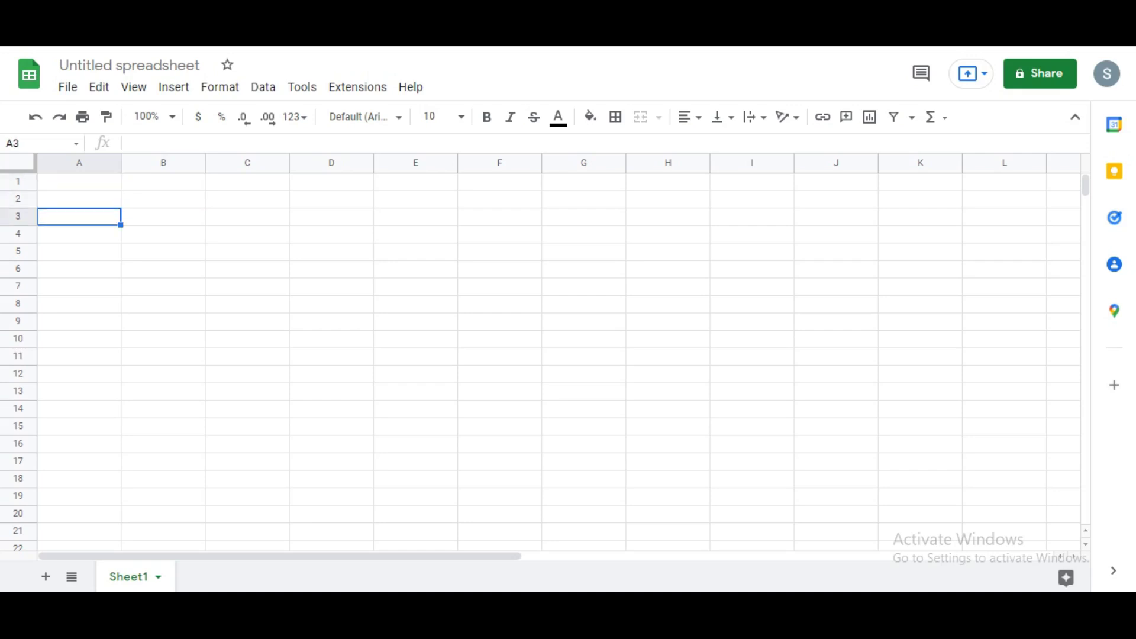
click(80, 286)
click(415, 235)
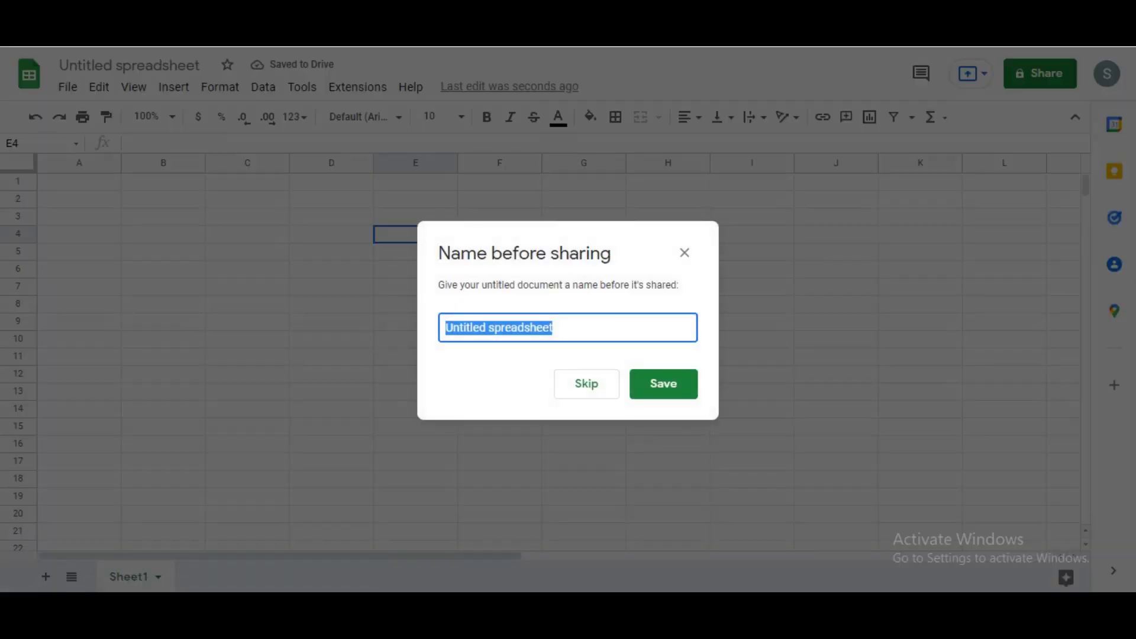
- Keep the name Untitled spreadsheet, open the sharing options for people and link access, and view the sharing settings
click(663, 384)
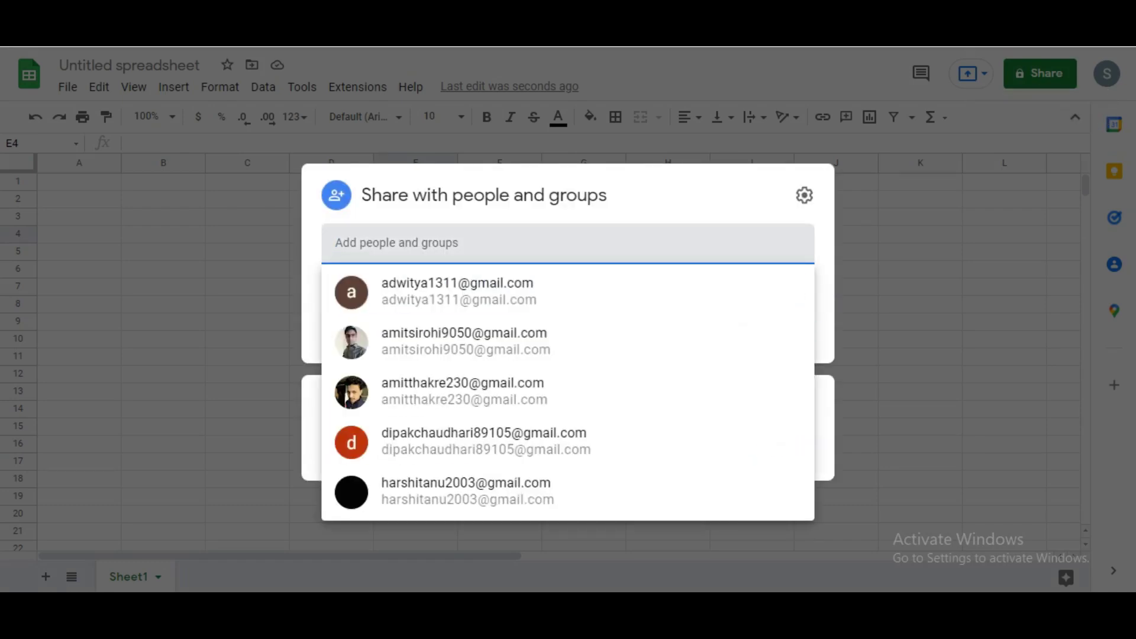
key(Escape)
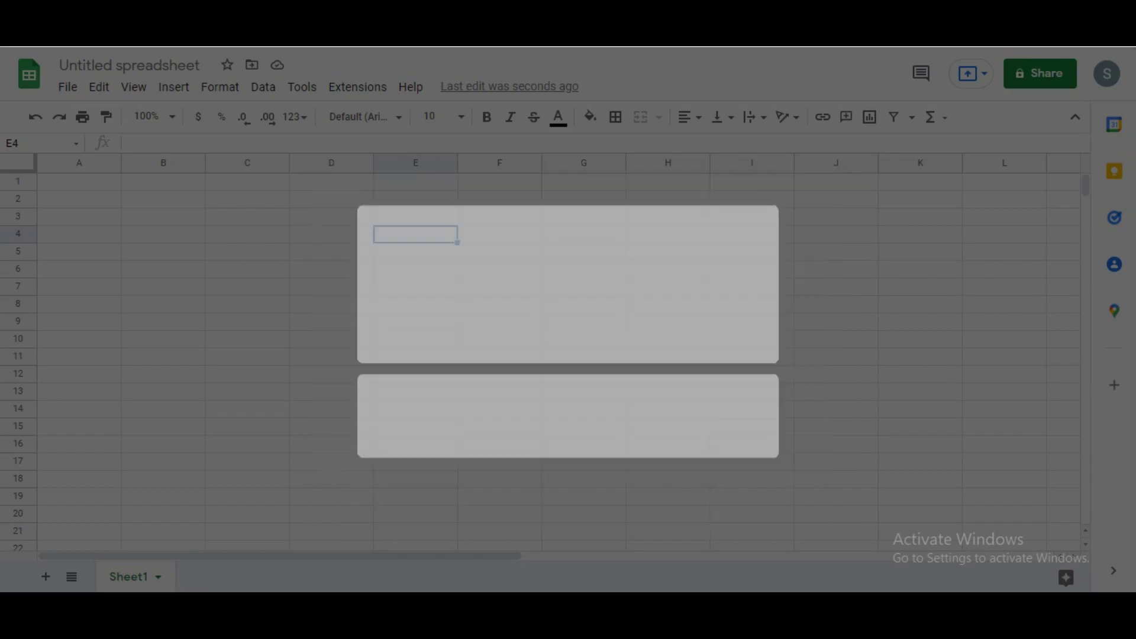
click(1040, 73)
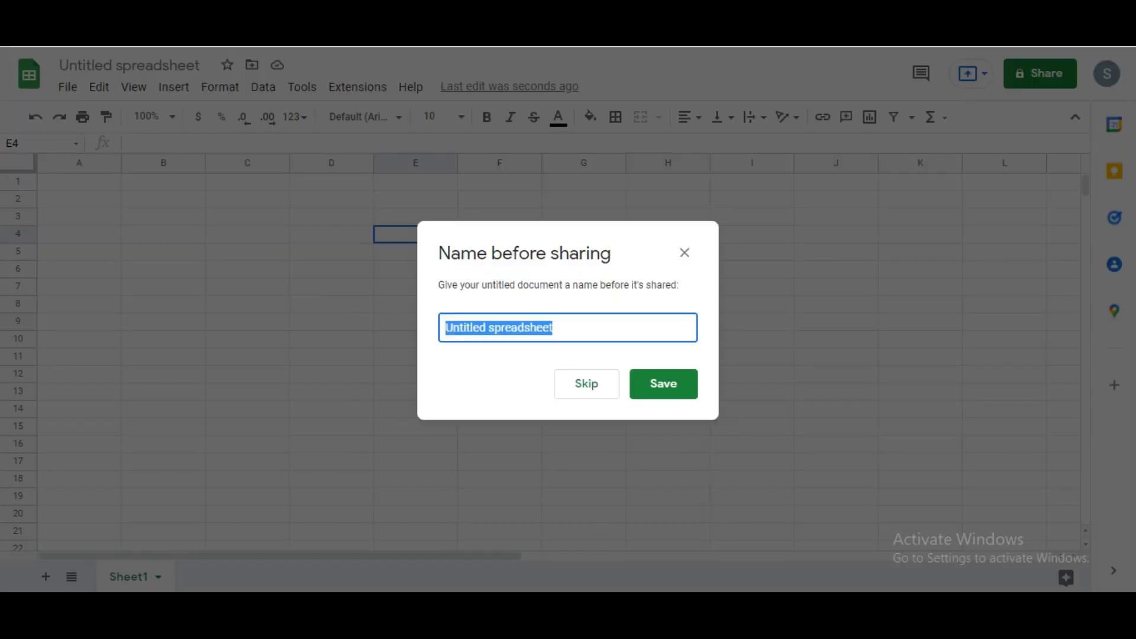
click(663, 384)
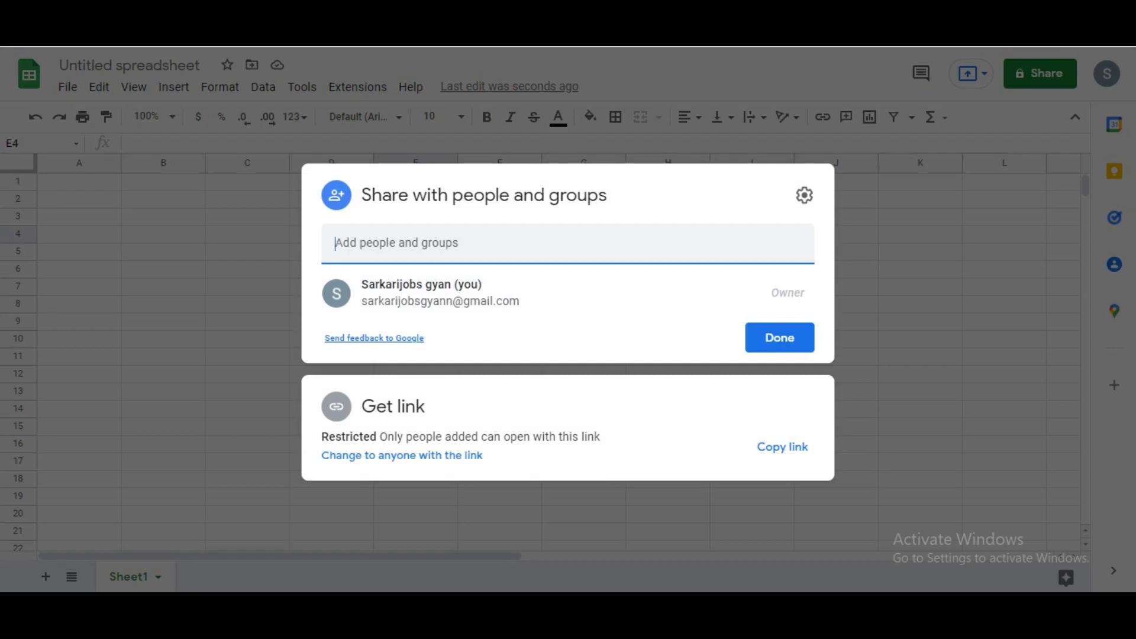
click(804, 195)
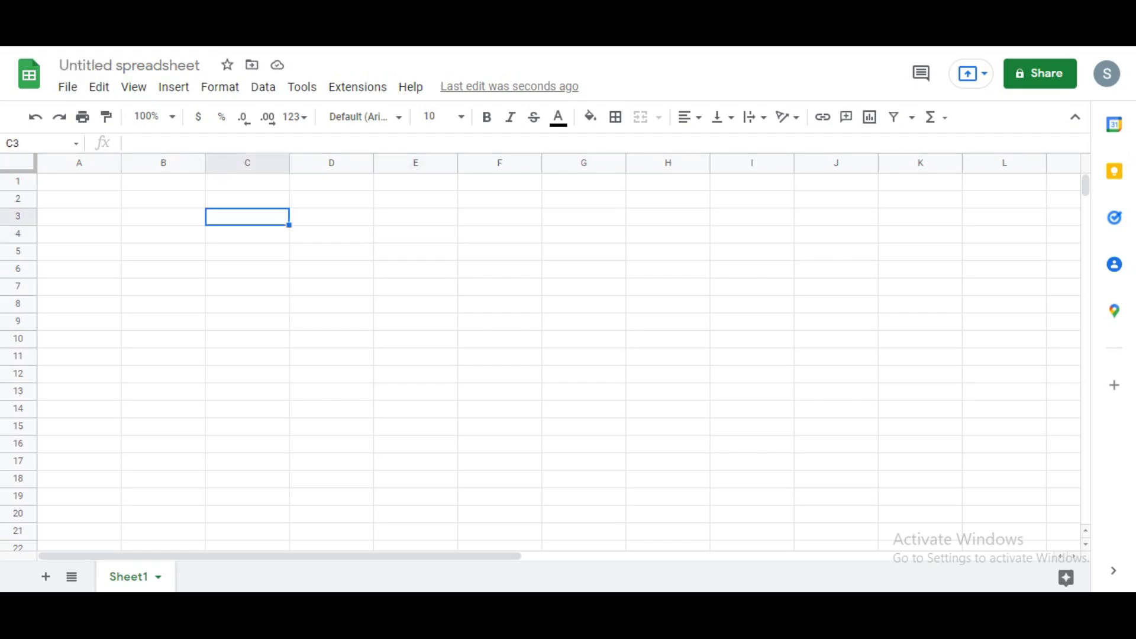
- Put the bordered list of people's names into cells A3 to A10
key(Home)
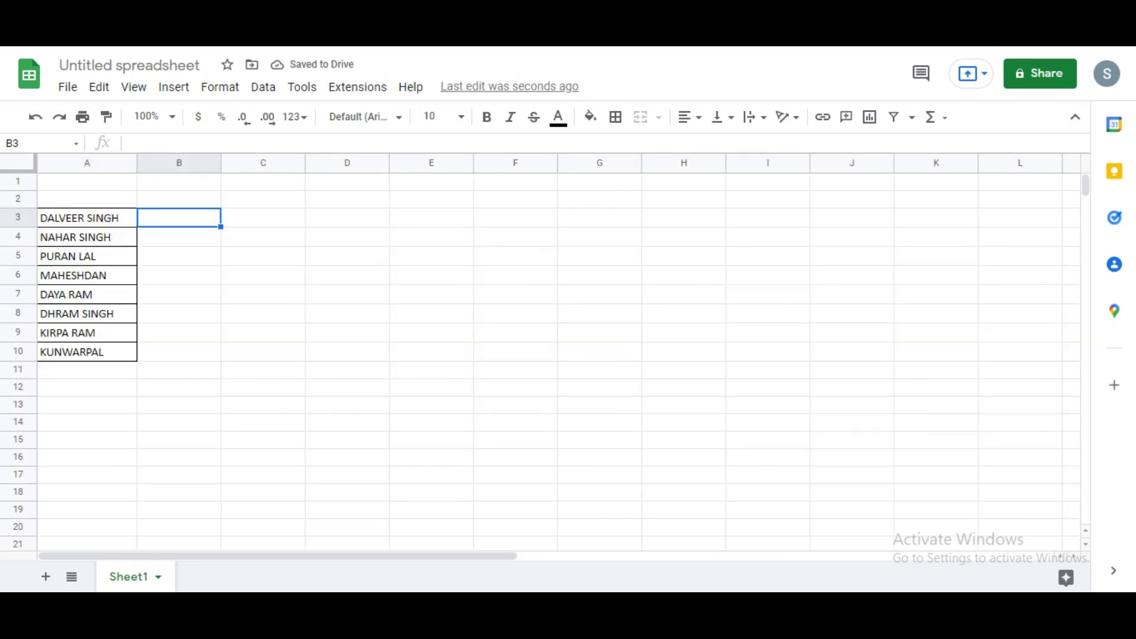
- Enter the formula =GOOGLETRANSLATE(A3,"en","hi") in cell B3 to translate the first name from English to Hindi
click(87, 218)
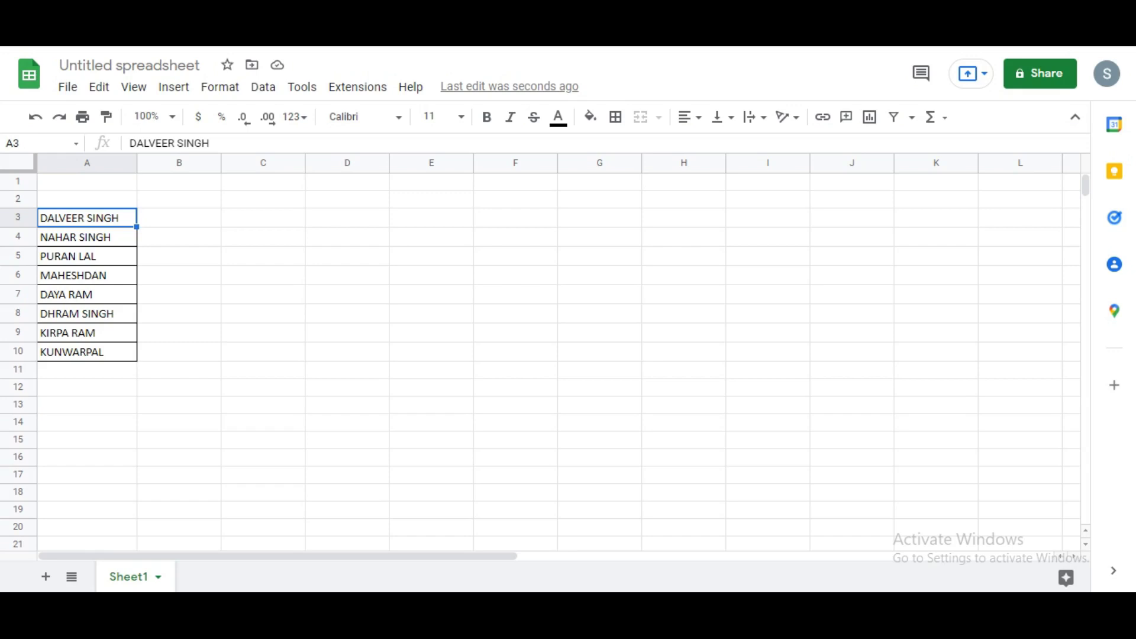
click(179, 218)
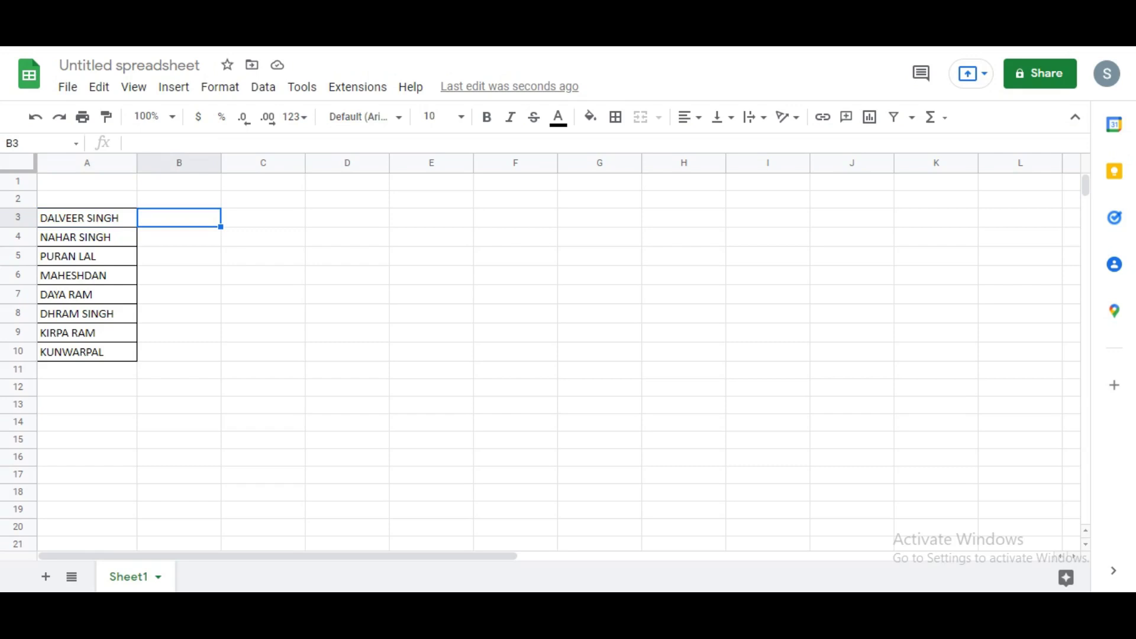
text(=)
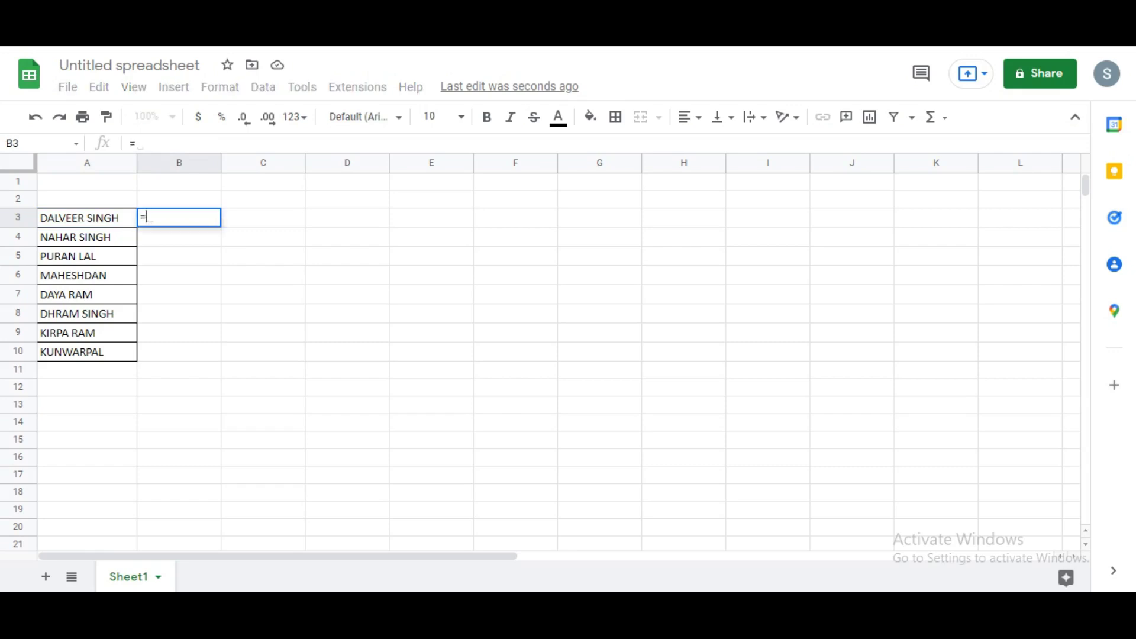
text(g)
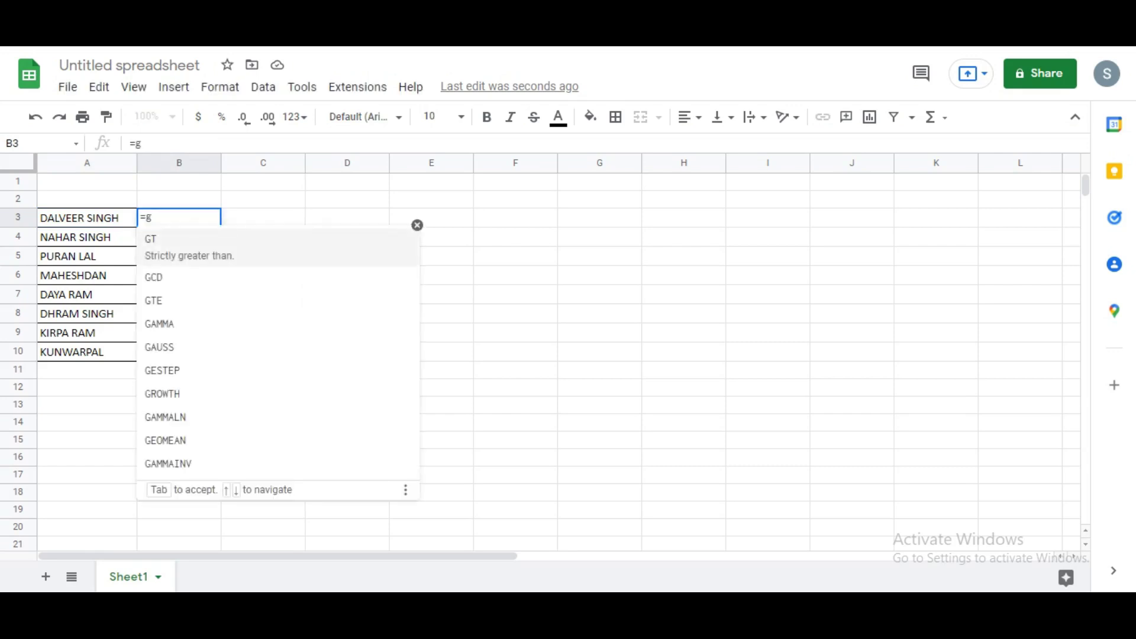
text(o)
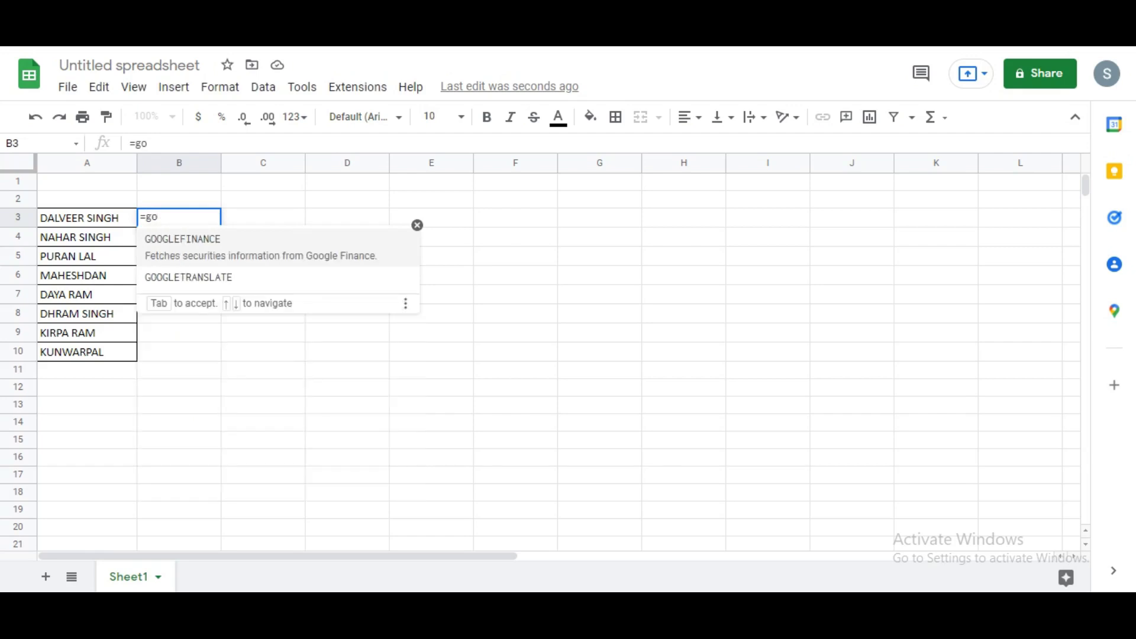
key(Down)
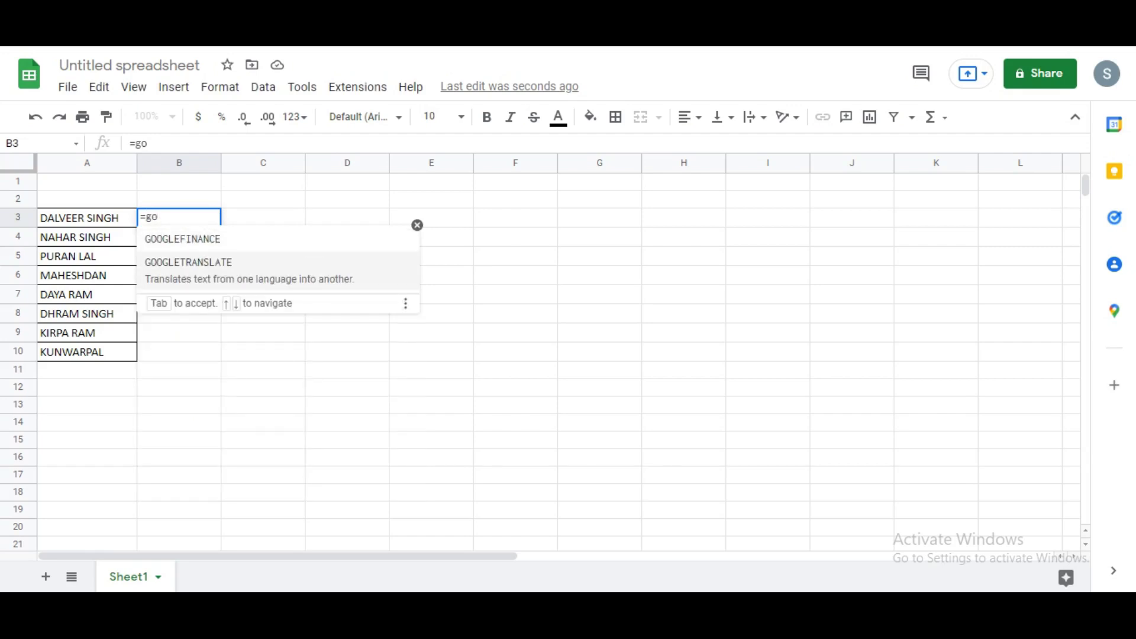
key(Tab)
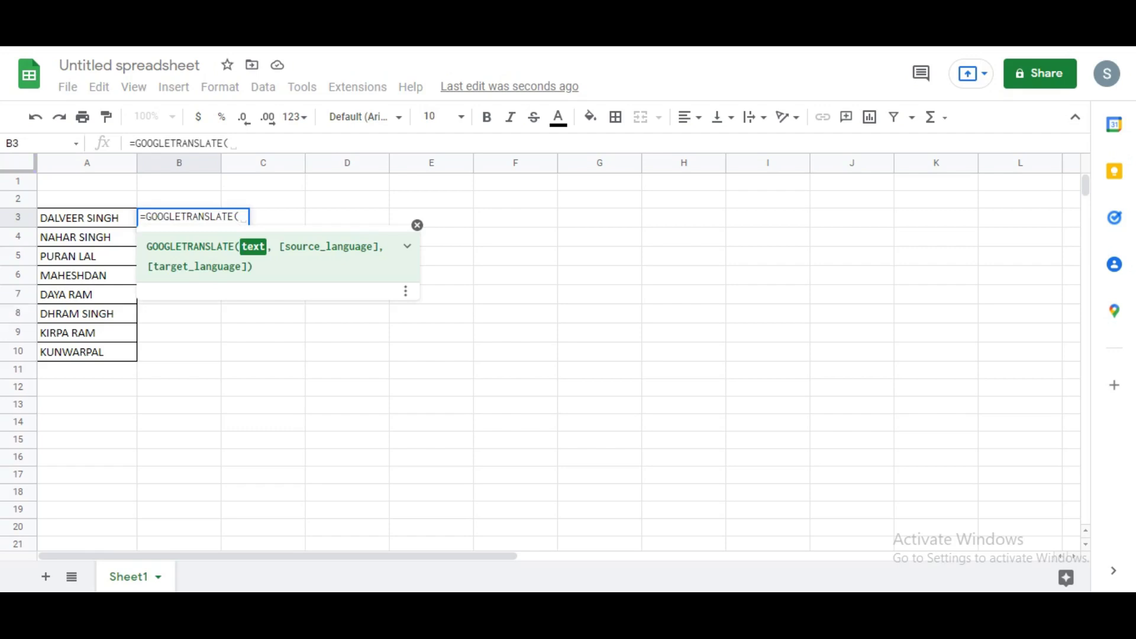
click(87, 218)
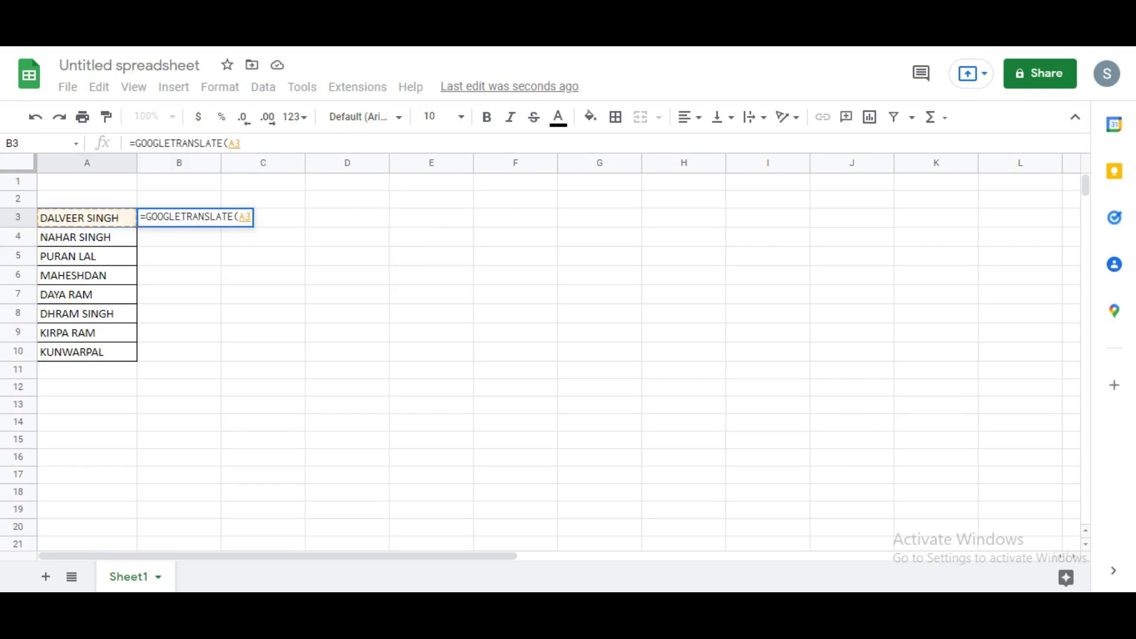
text(,)
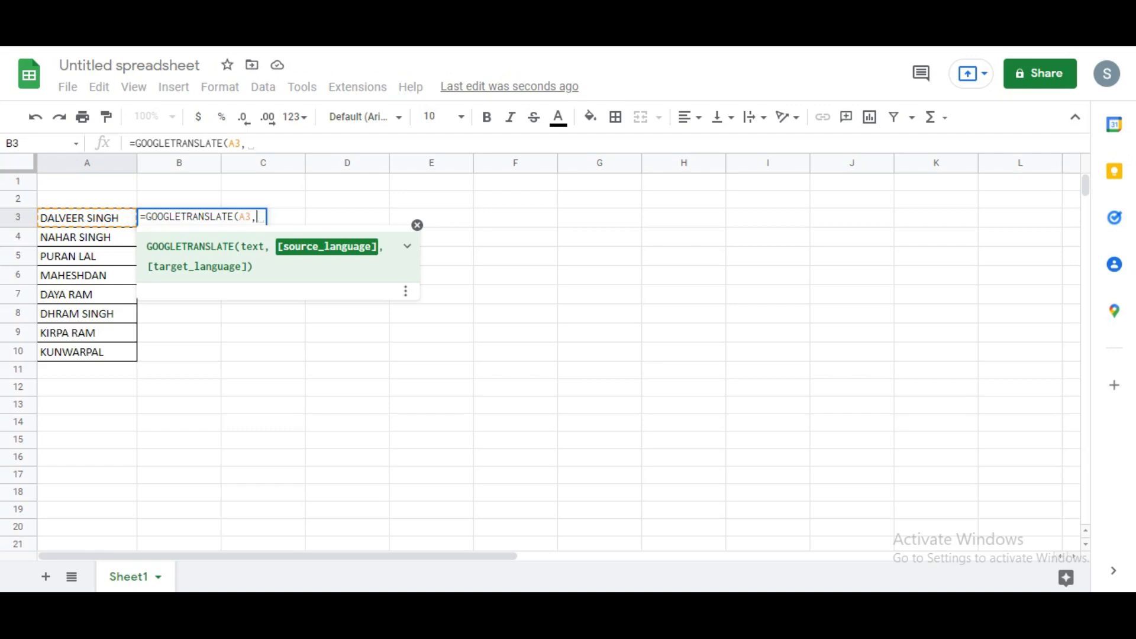
text(")
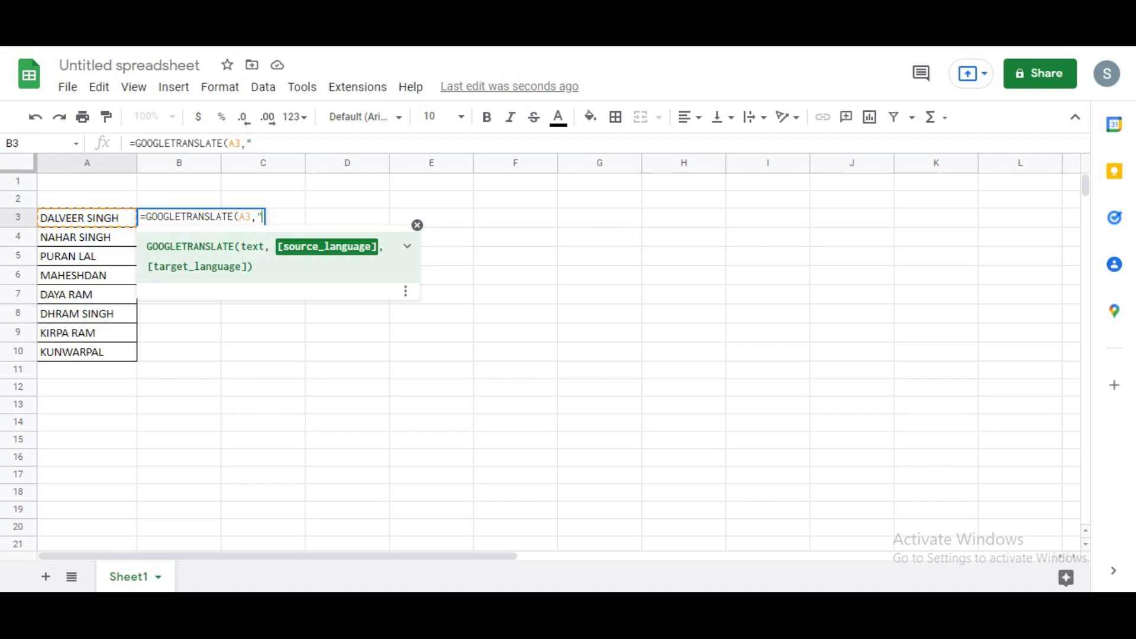
text(en",)
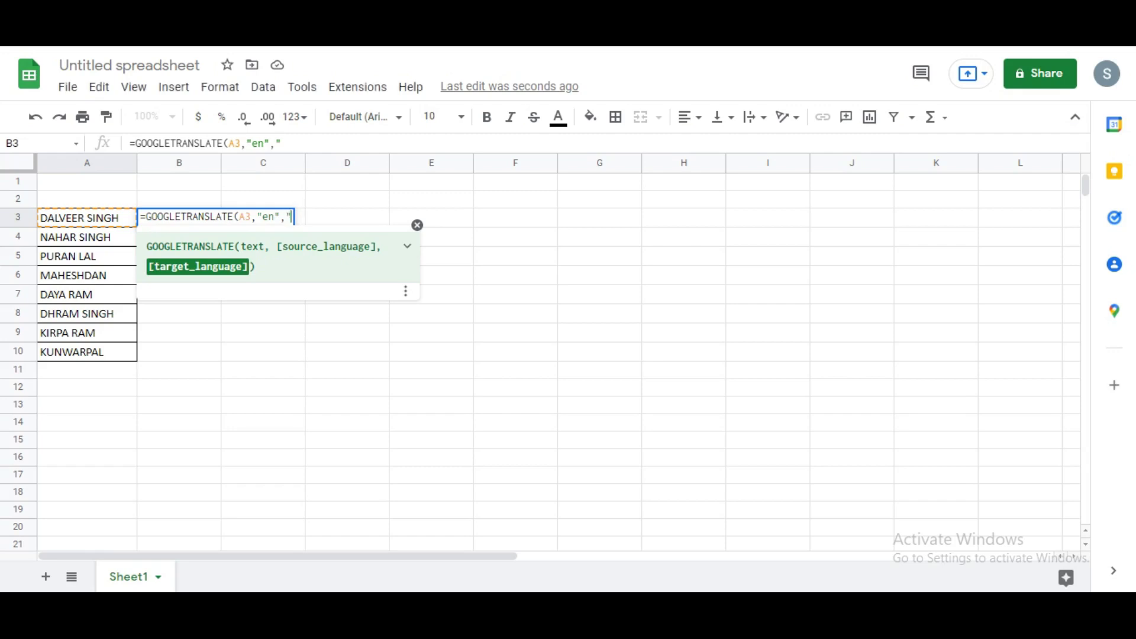
text("hi"))
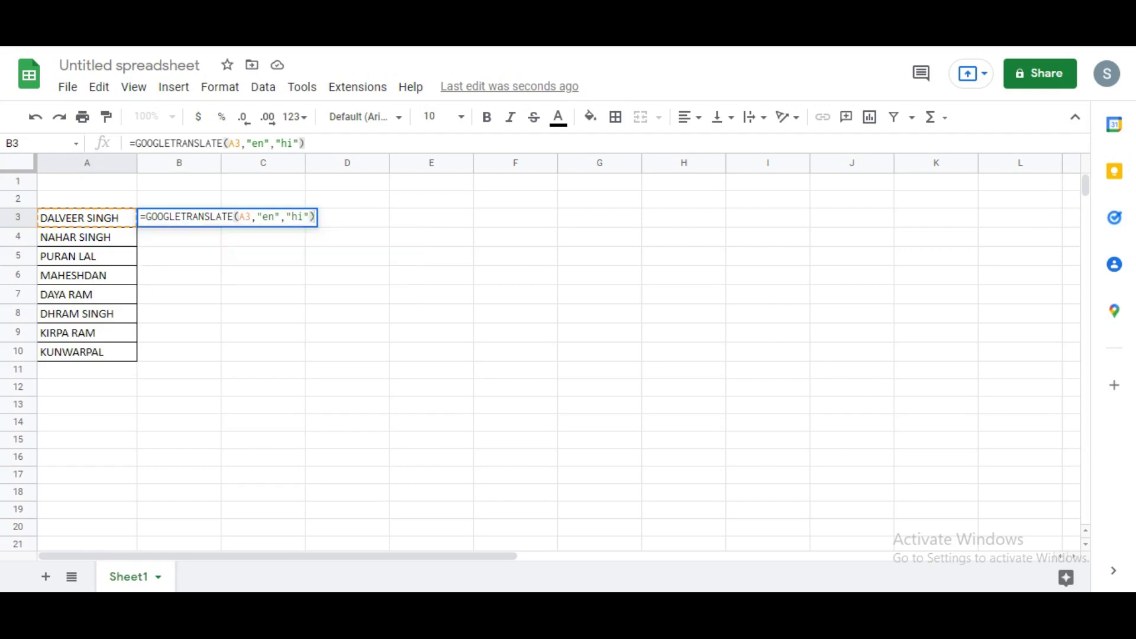
key(Return)
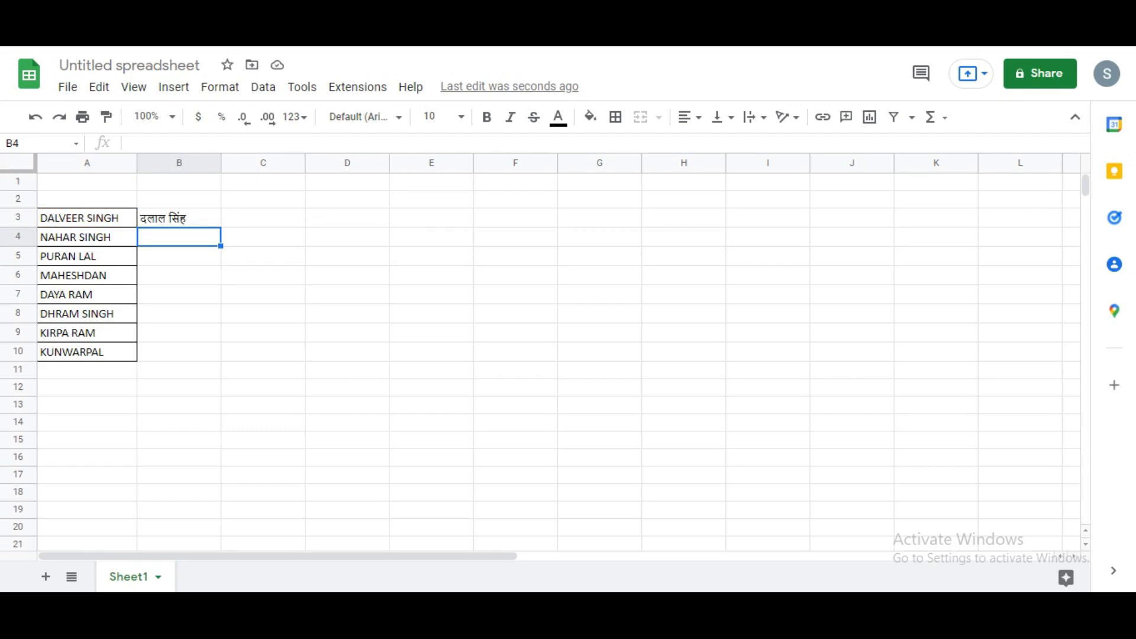
- Fill the translation formula from B3 down to B10, and examine the source and target language codes in it
click(179, 219)
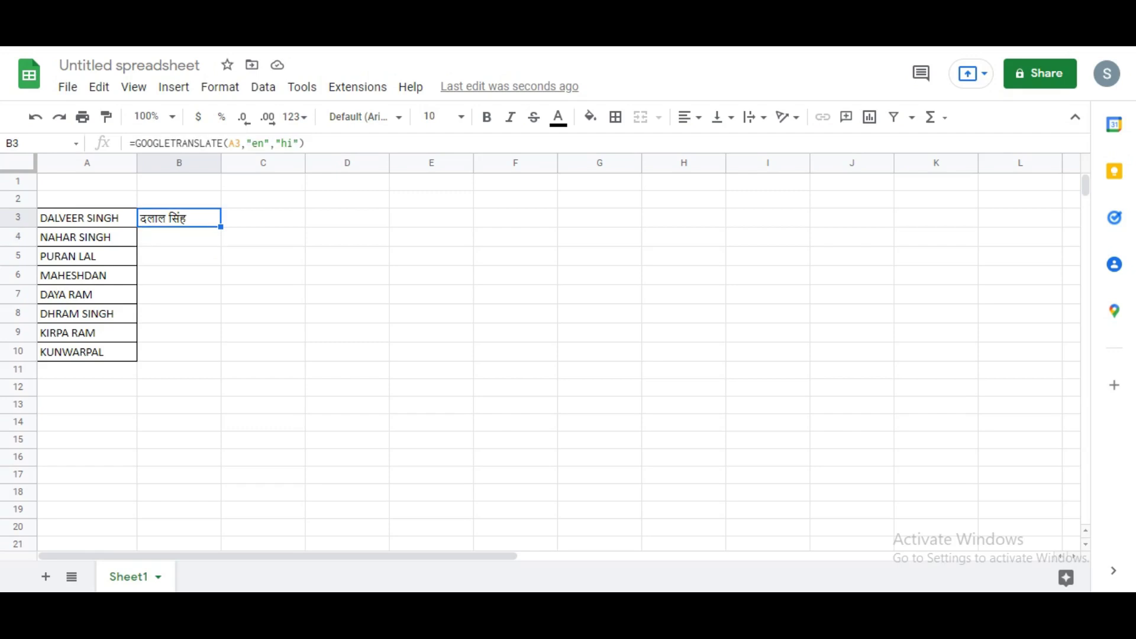
drag(220, 227, 220, 357)
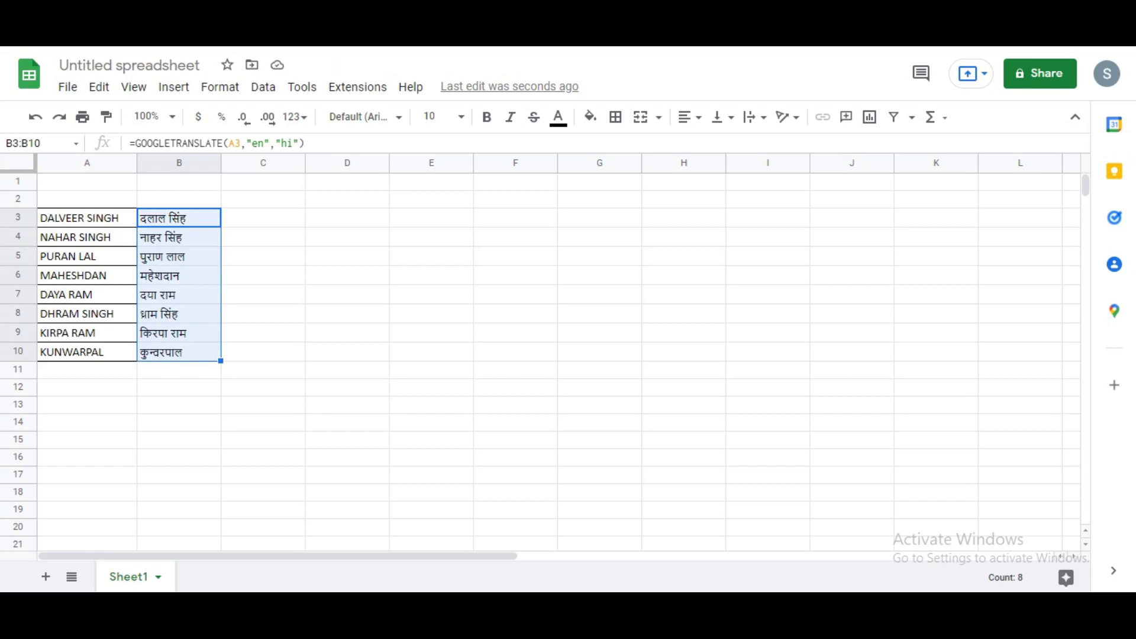
click(284, 142)
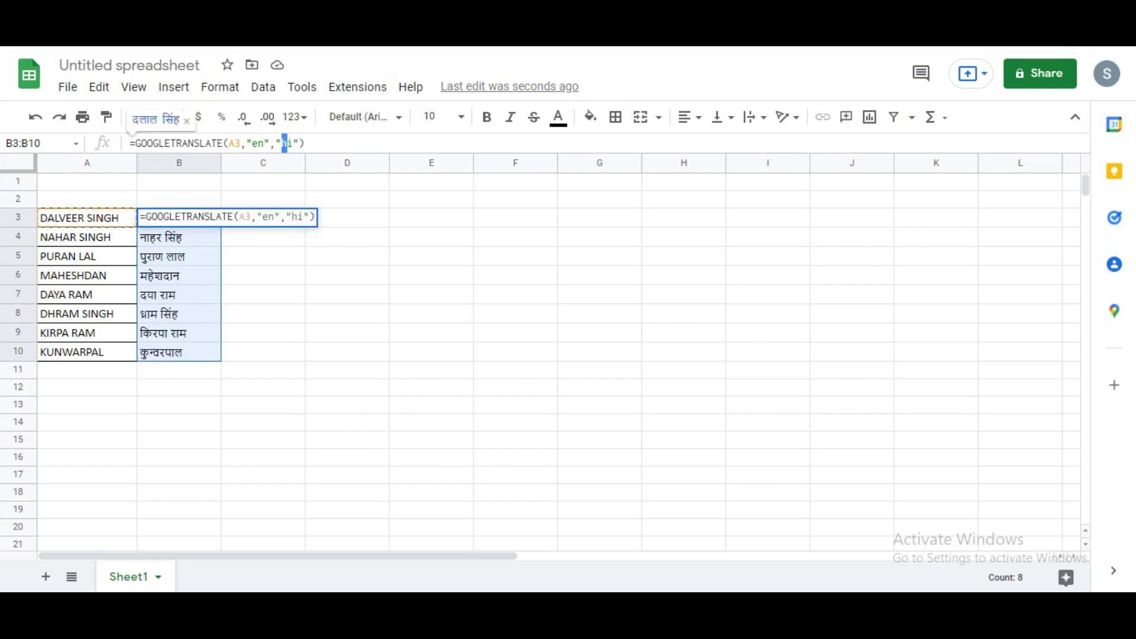
mouse_move(284, 143)
mouse_down()
mouse_move(254, 143)
mouse_move(264, 143)
mouse_up()
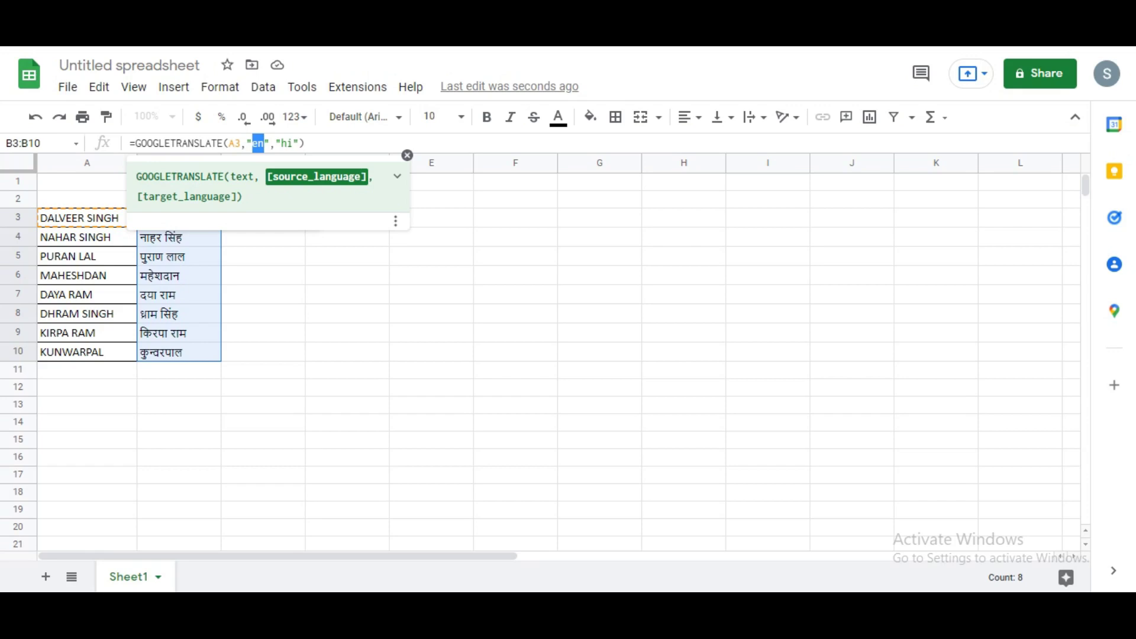
click(264, 295)
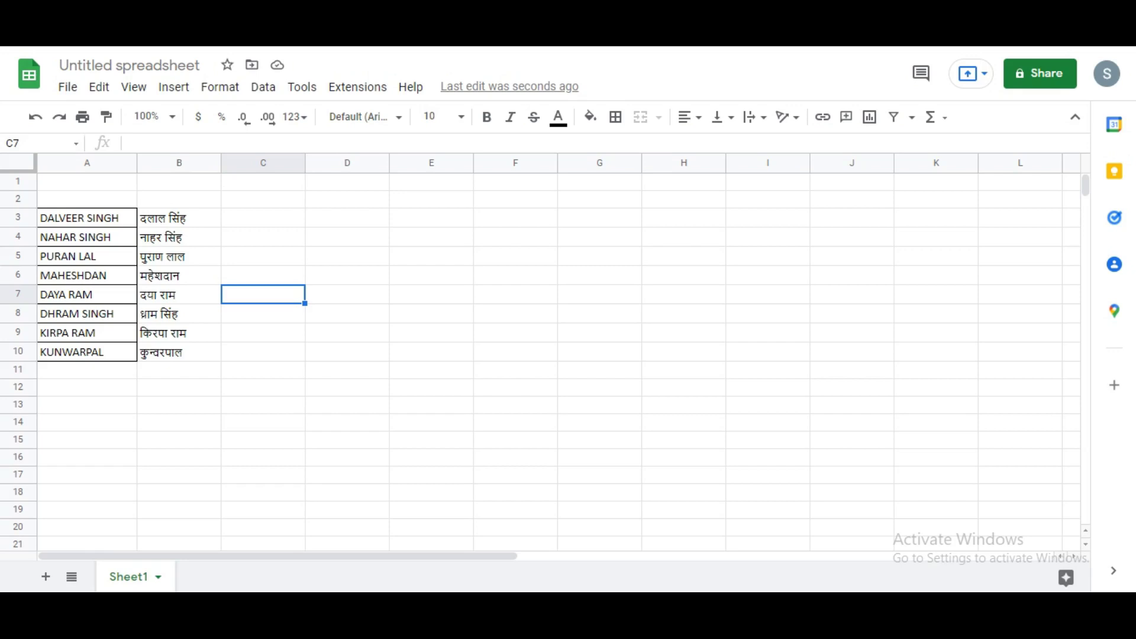
- Select rows 3 to 10 and increase their height together to a little over twice the original
click(18, 218)
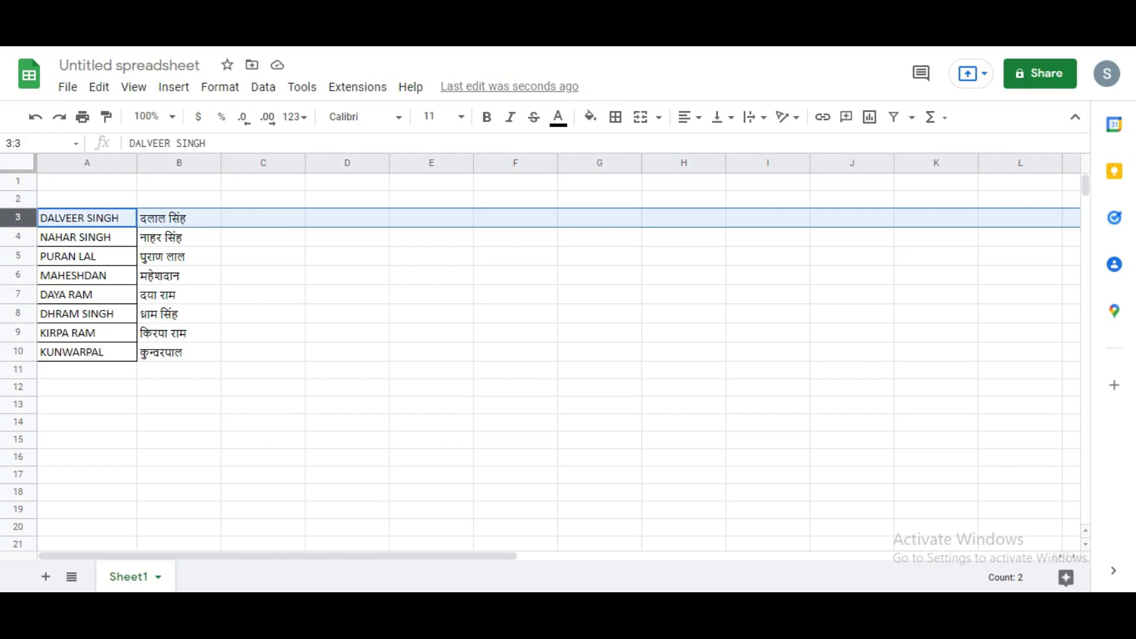
key(shift+Down)
key(shift+Down)
key(shift+Down)
key(shift+Down)
key(shift+Down)
key(shift+Down)
key(shift+Down)
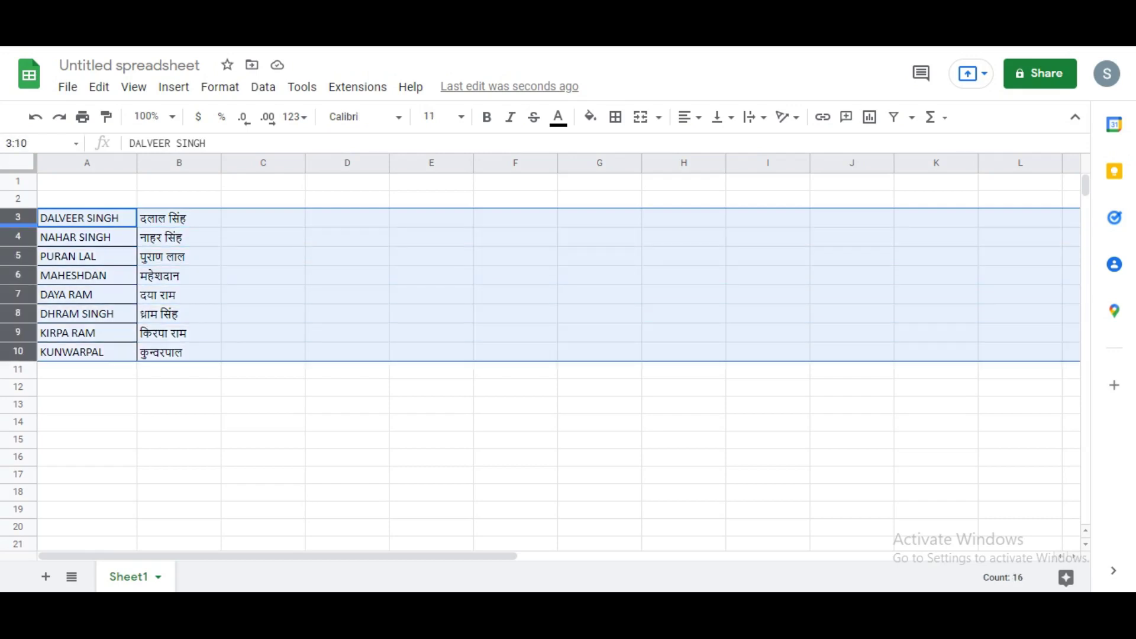
drag(18, 227, 18, 251)
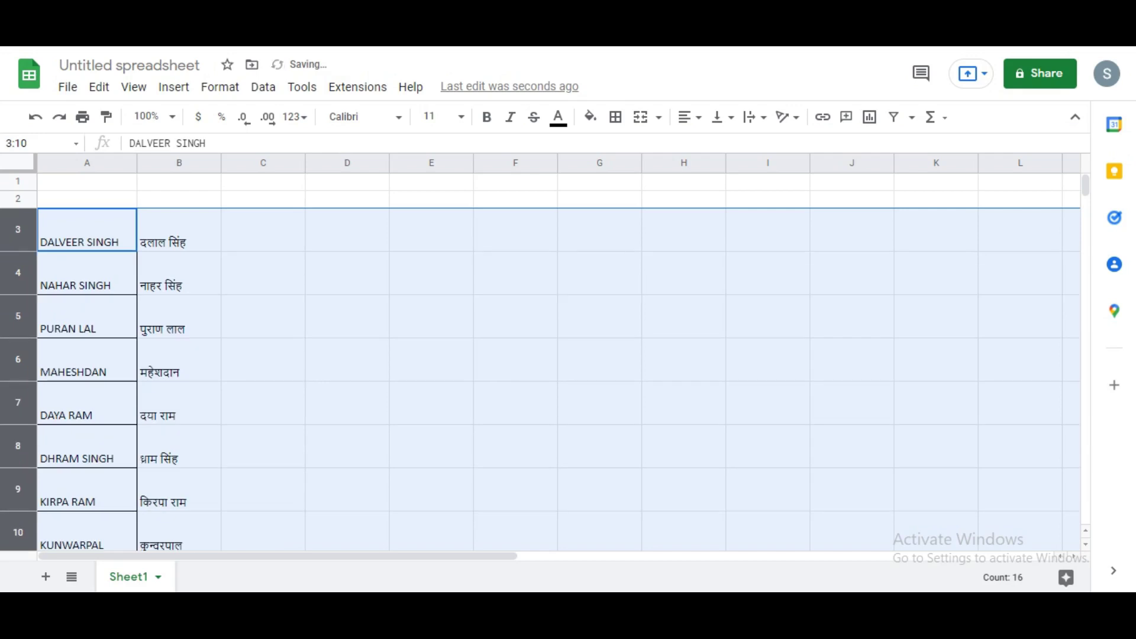
- Insert the image file Capture 512 from the computer inside cell C3
click(347, 273)
click(263, 229)
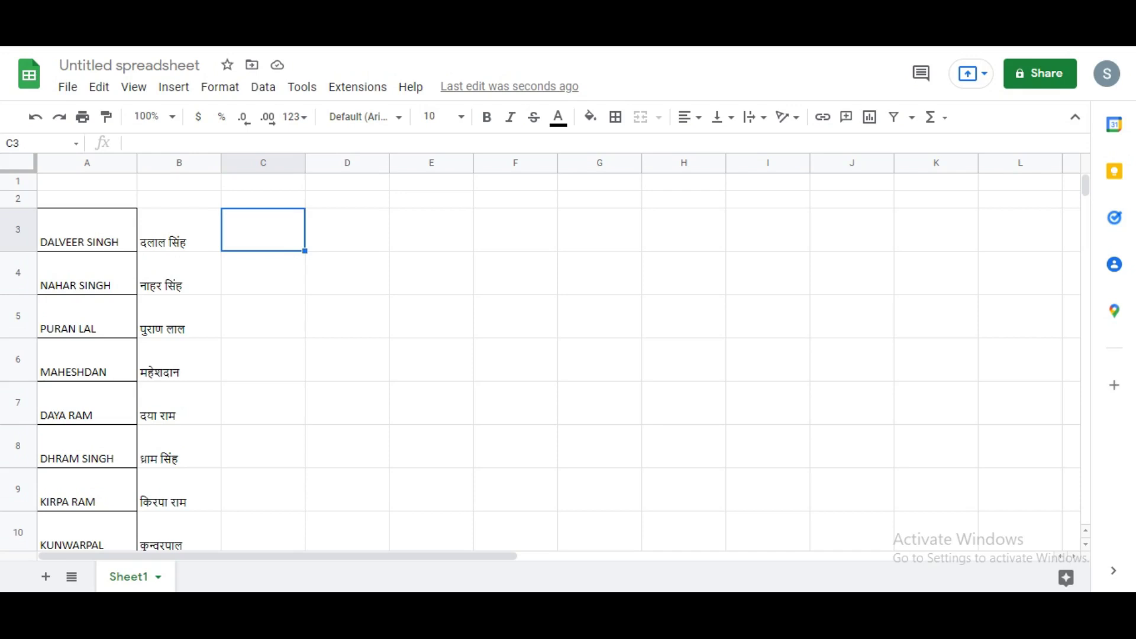
key(Down)
key(Down)
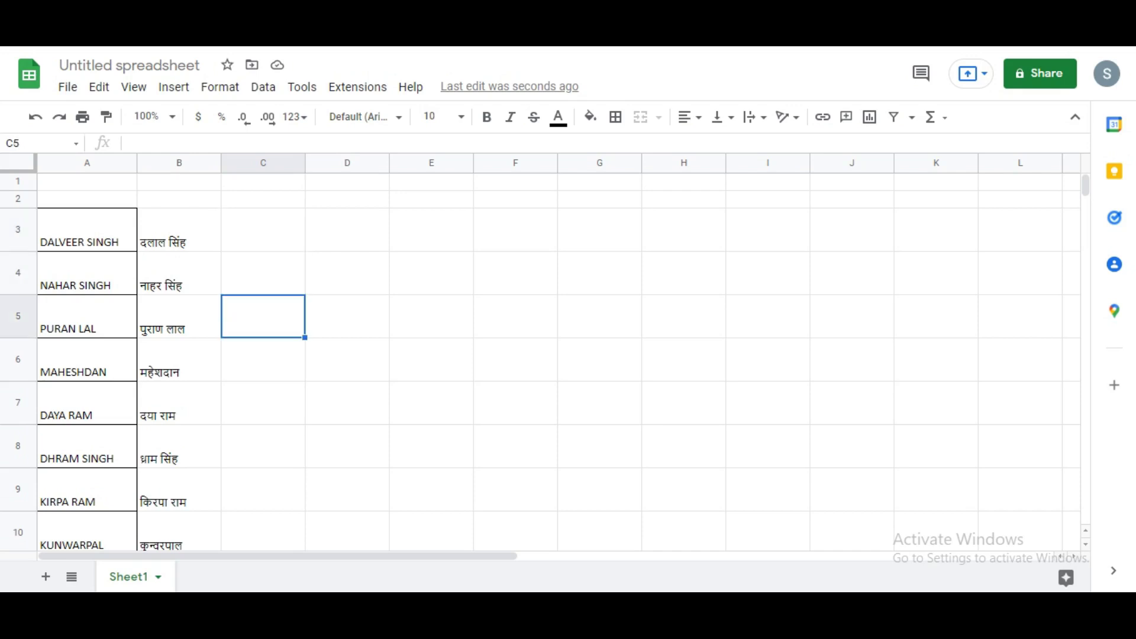
key(Up)
key(Up)
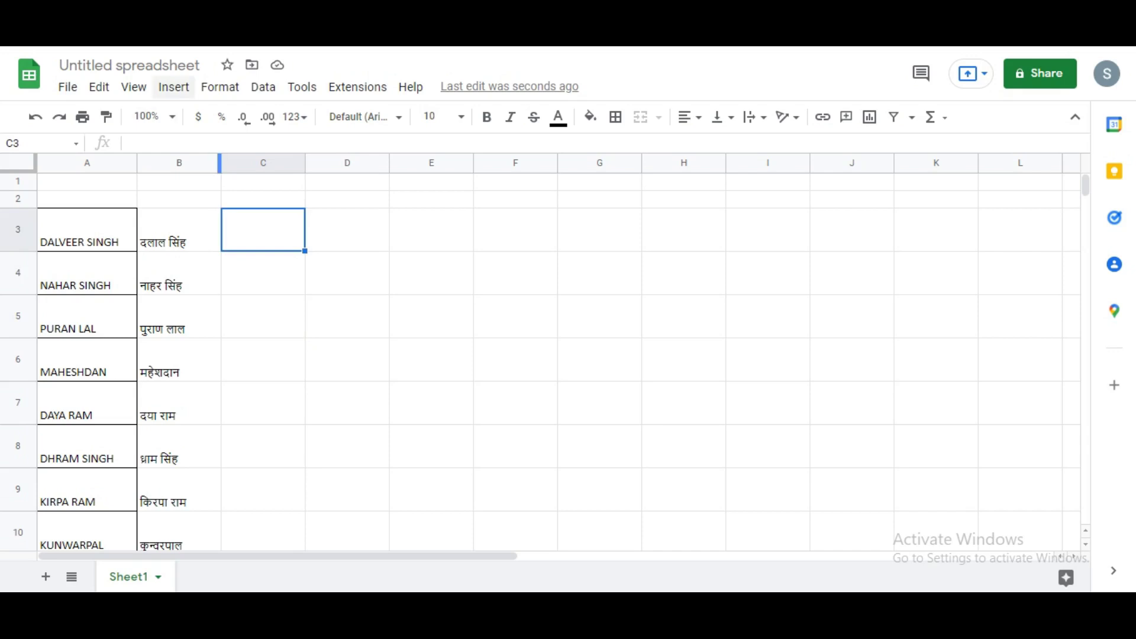
click(173, 87)
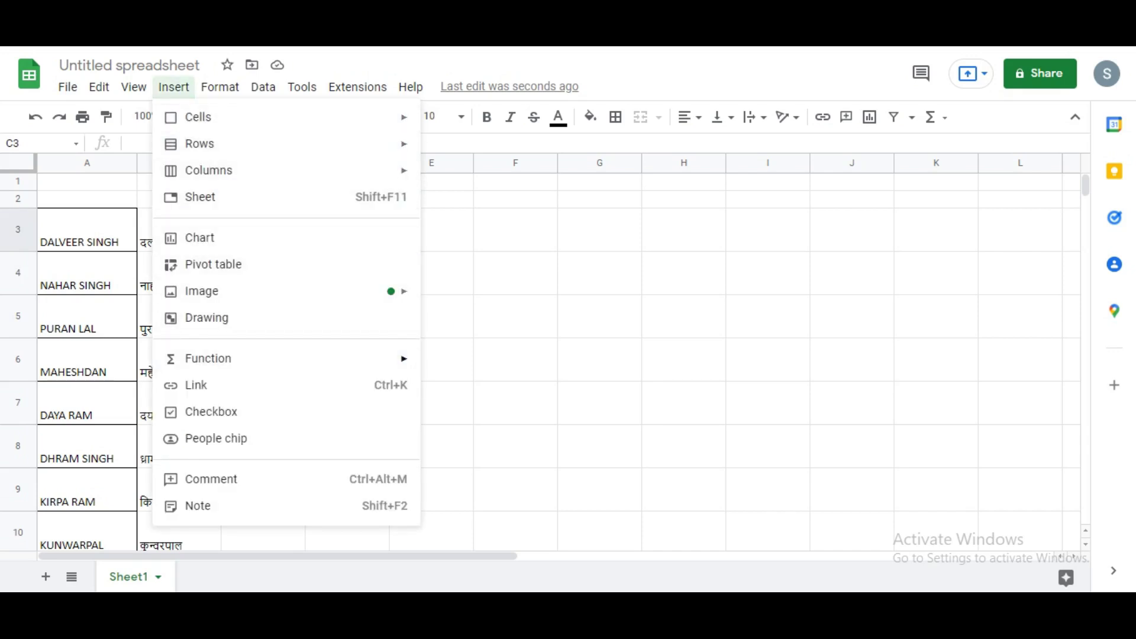
mouse_move(202, 291)
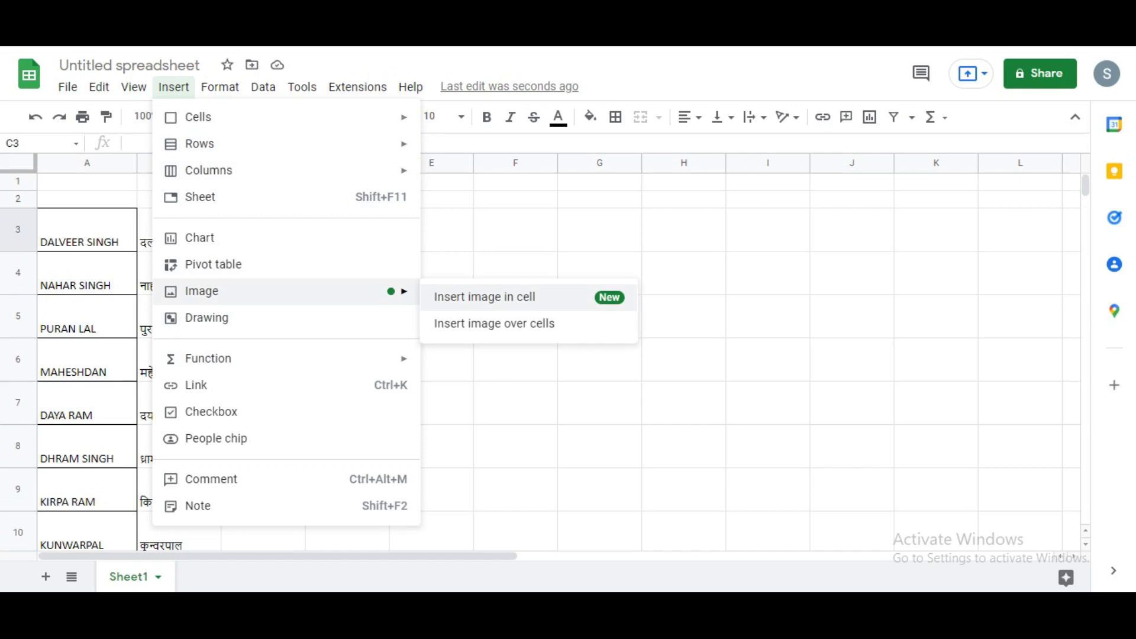
click(484, 297)
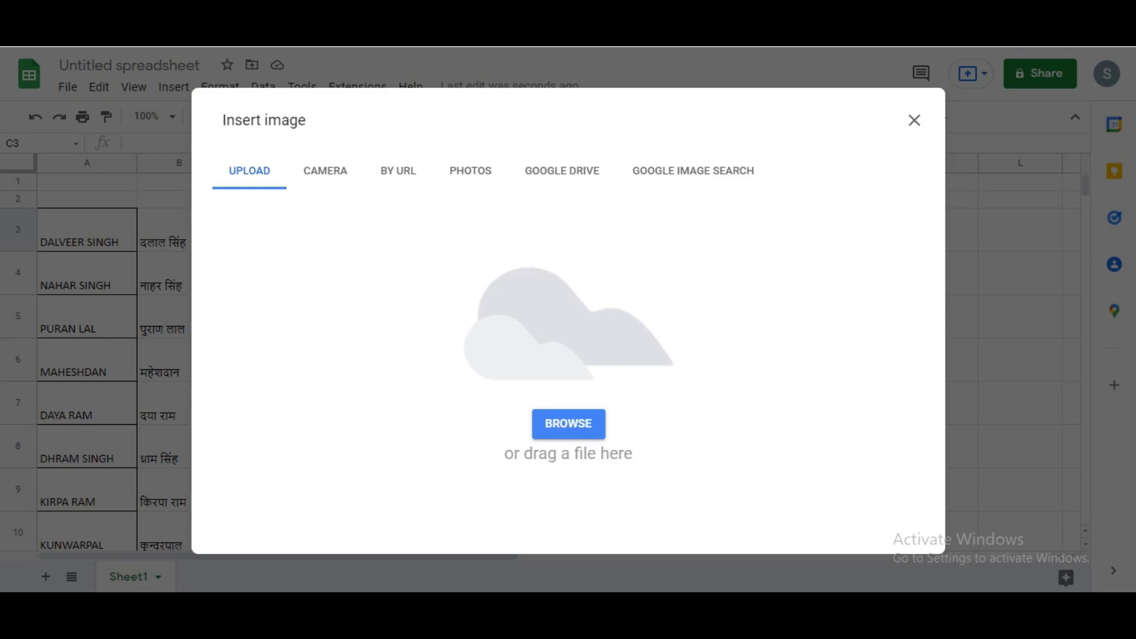
click(568, 423)
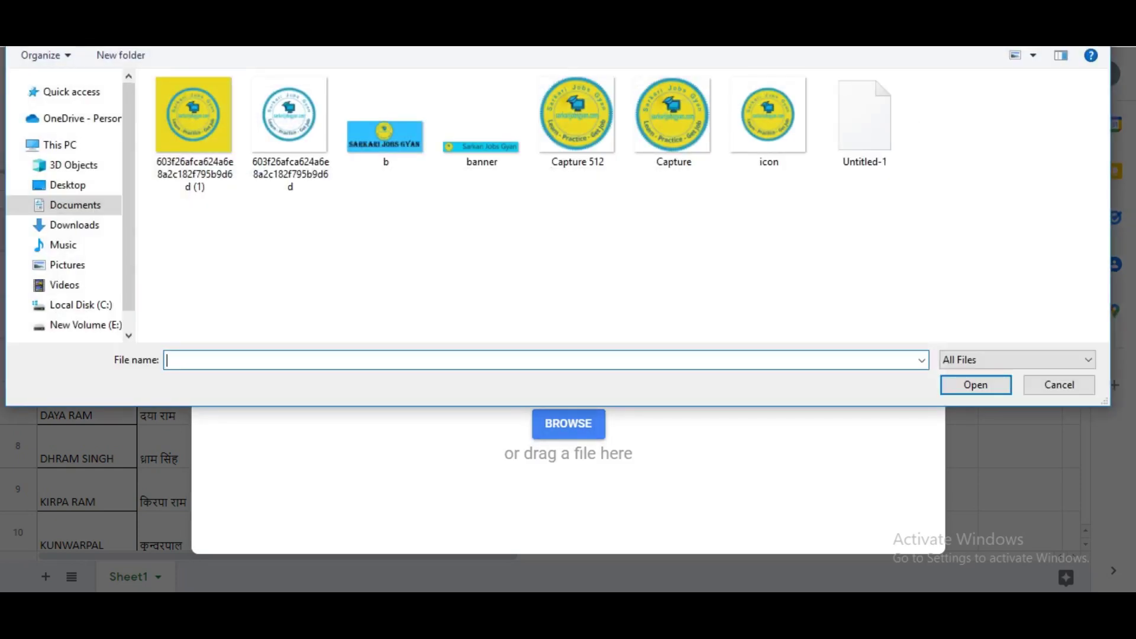
click(577, 122)
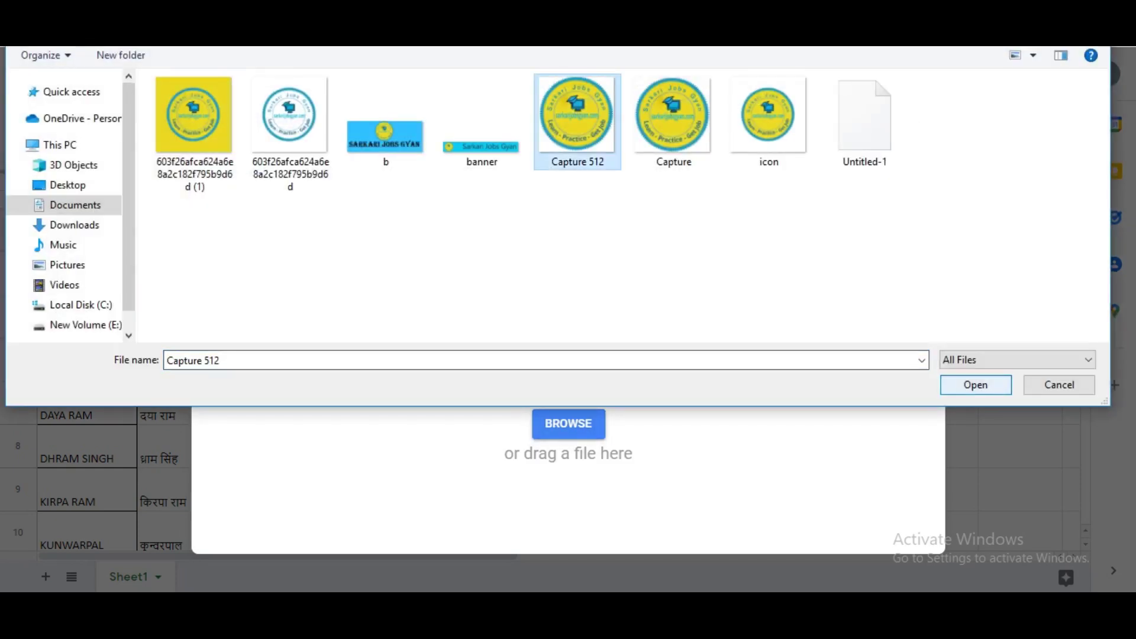
key(Return)
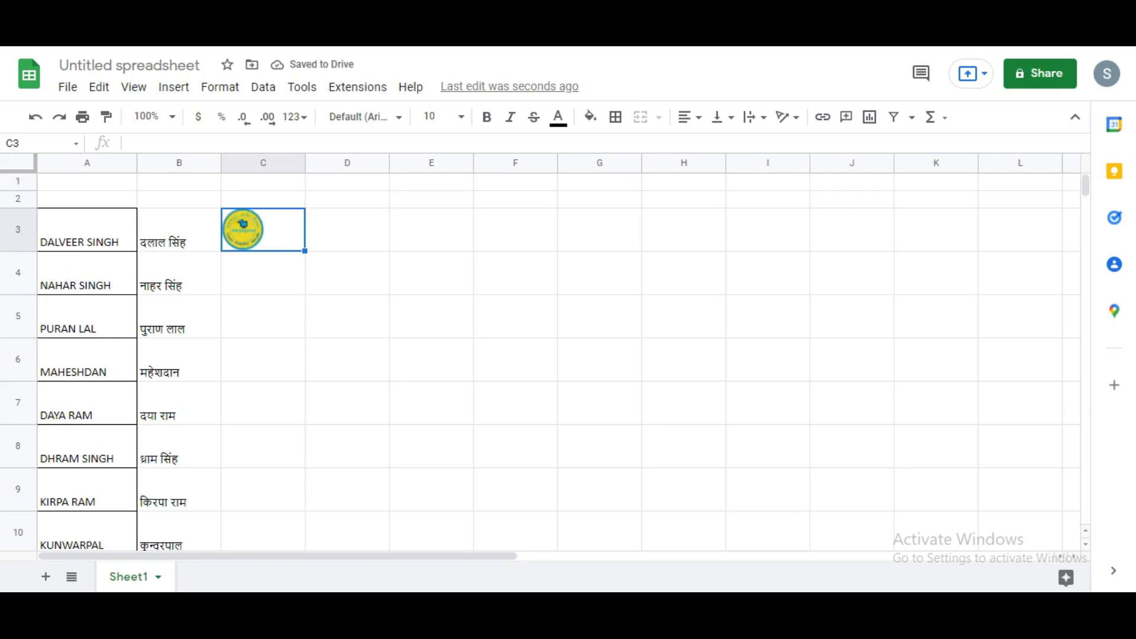
- Try the right and left horizontal alignments on the image in cell C3, and leave it centred
click(348, 272)
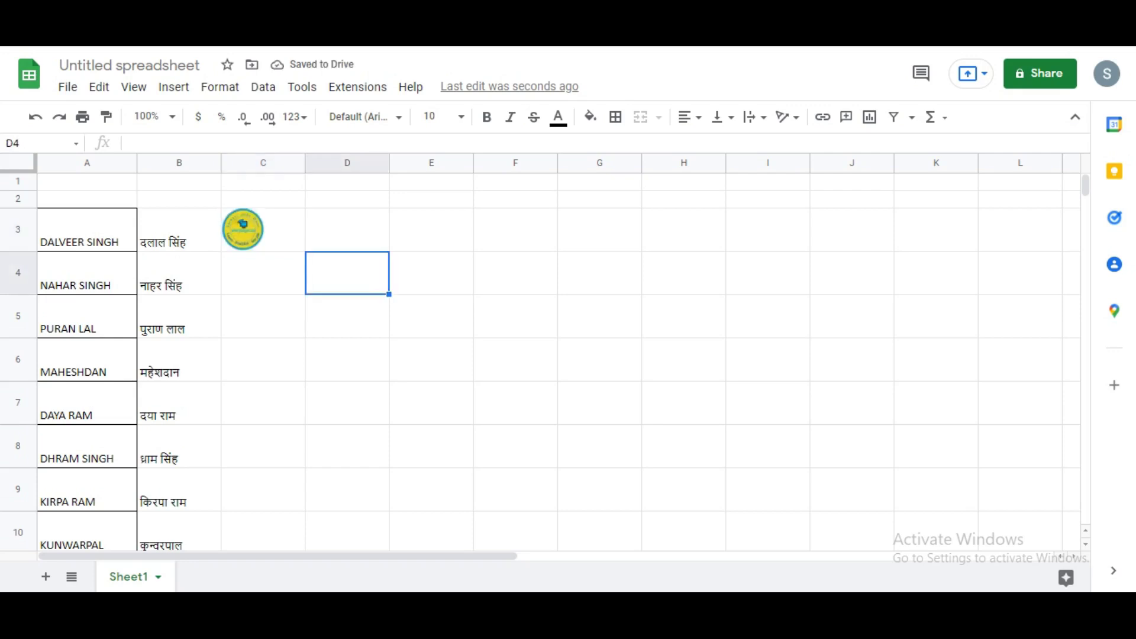
drag(264, 230, 347, 231)
click(263, 229)
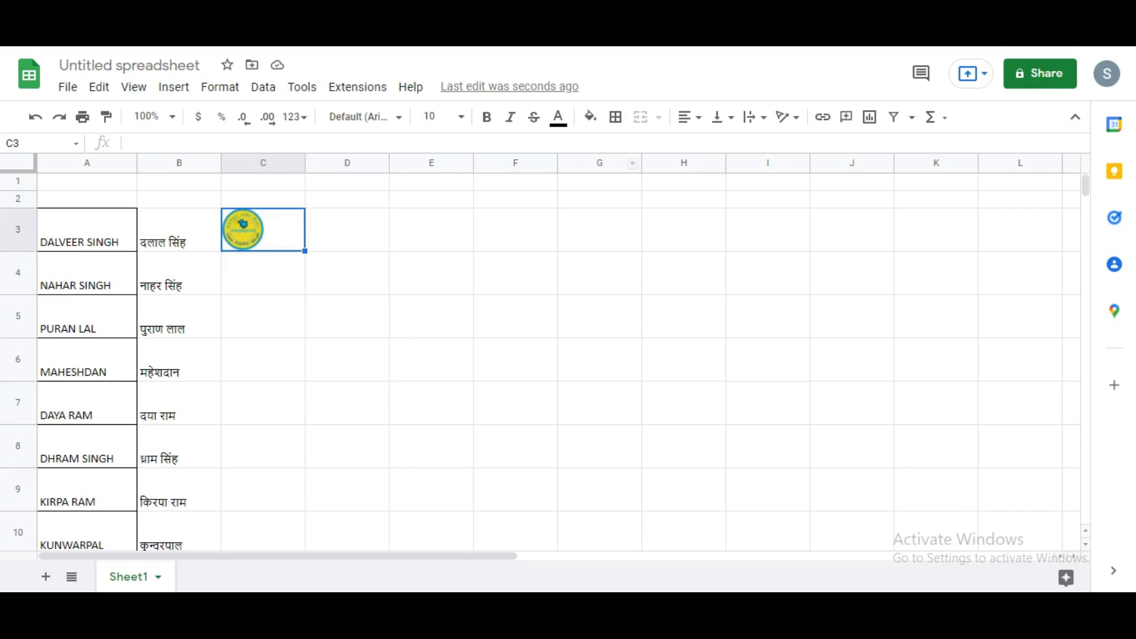
click(689, 117)
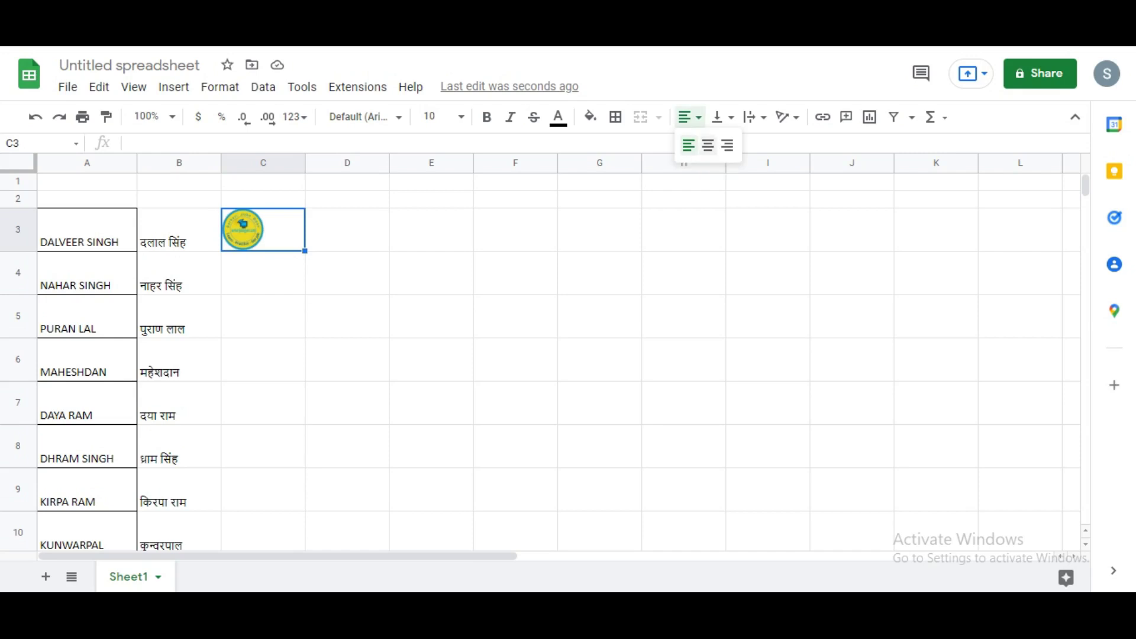
click(708, 145)
click(689, 117)
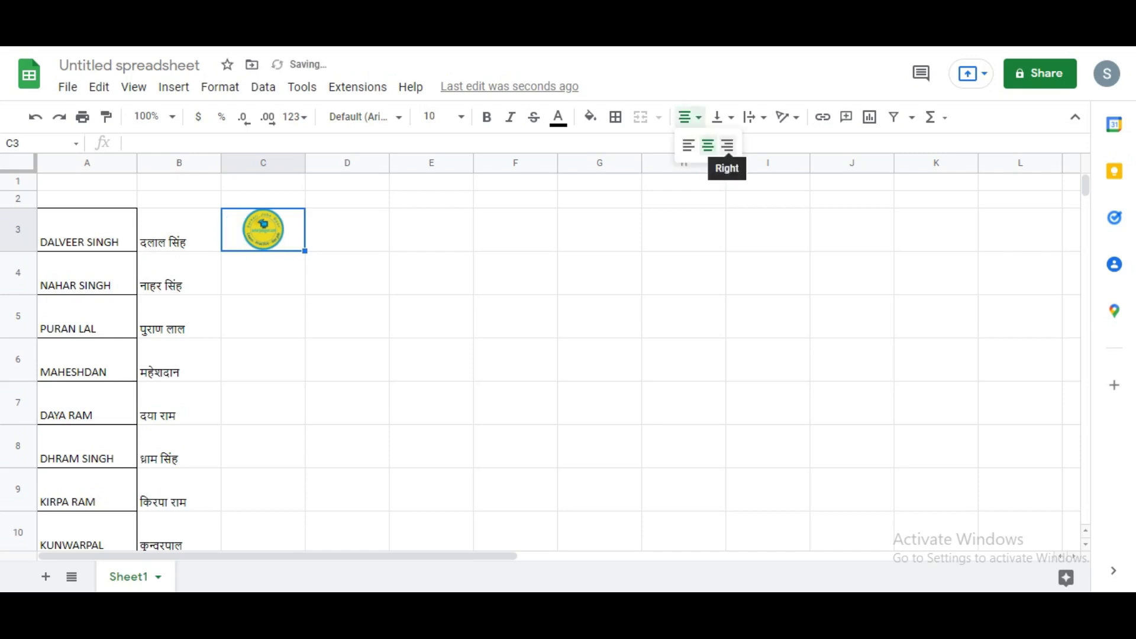
click(728, 145)
click(690, 117)
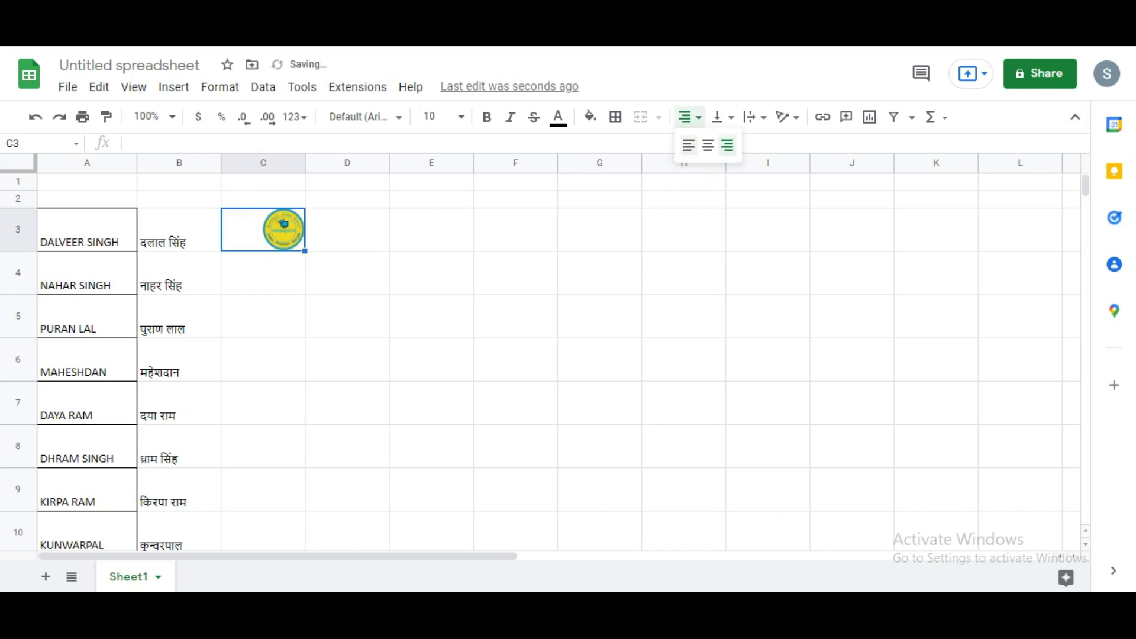
click(689, 145)
click(690, 116)
click(708, 145)
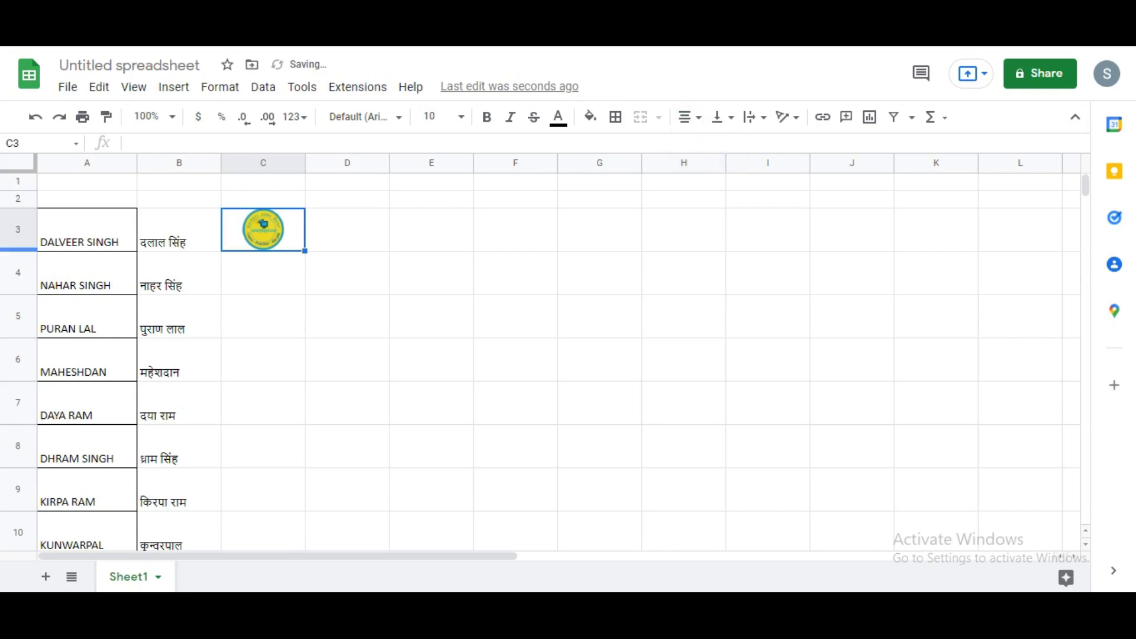
- Increase the heights of row 3 and row 2 slightly
mouse_move(18, 250)
mouse_down()
mouse_move(17, 280)
mouse_move(17, 231)
mouse_move(17, 255)
mouse_up()
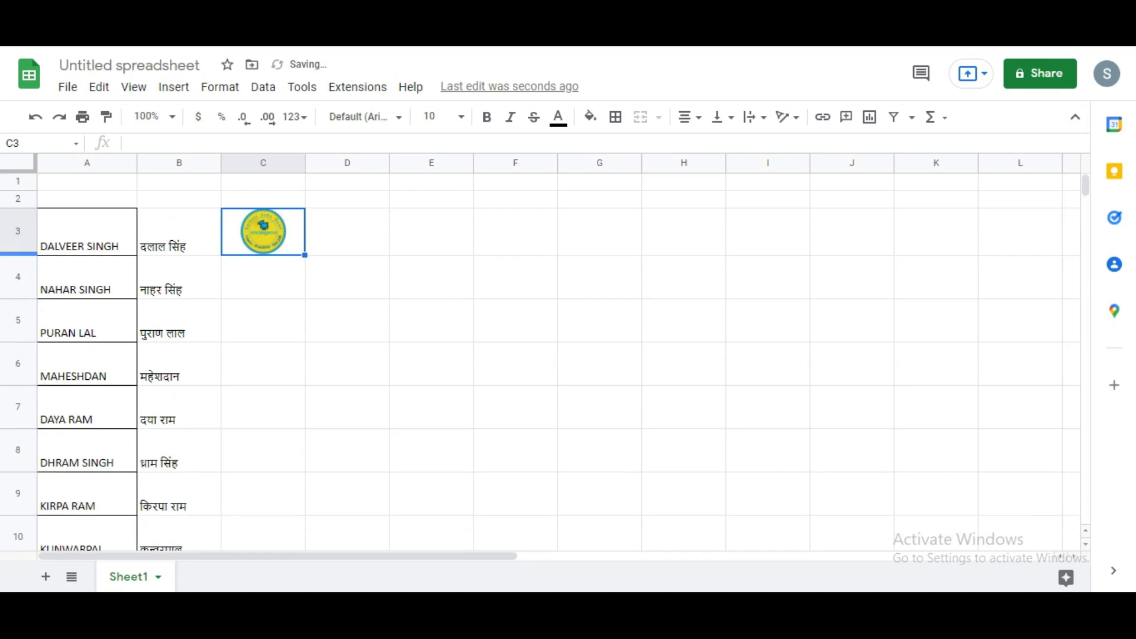
drag(18, 208, 18, 215)
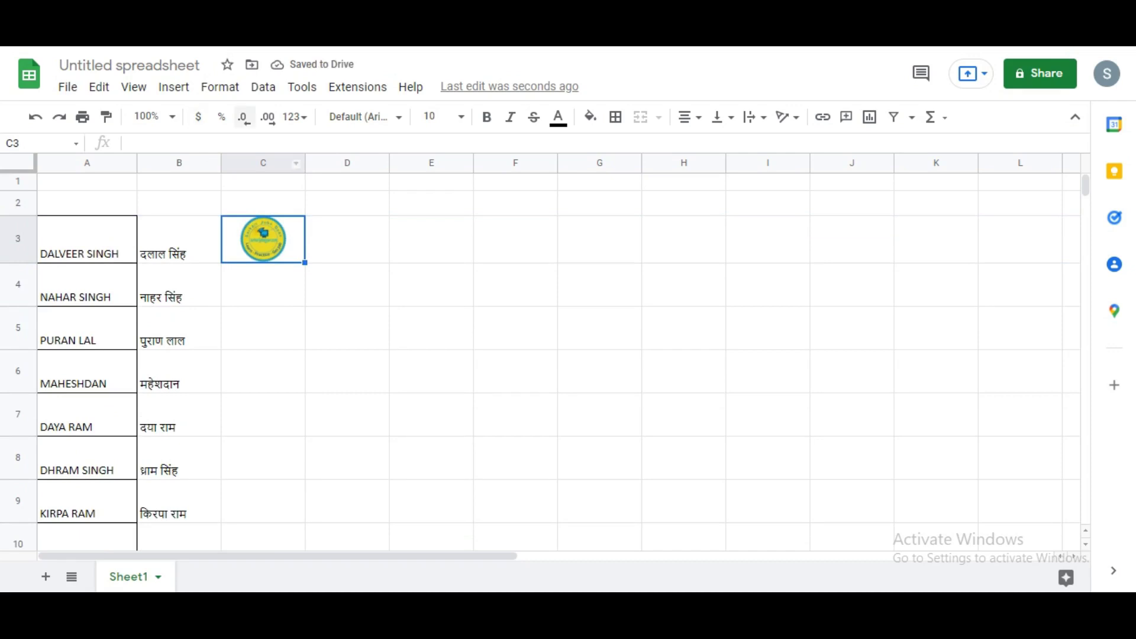
- Insert the image file Capture 512 from the computer as a floating image over the cells
click(173, 87)
click(220, 87)
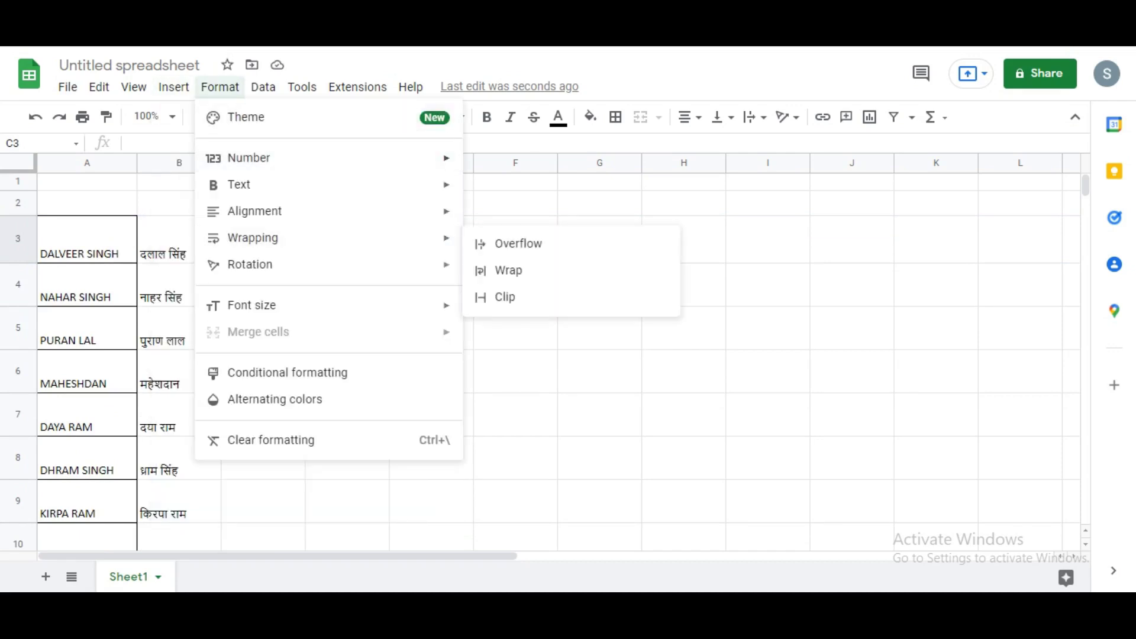
mouse_move(174, 87)
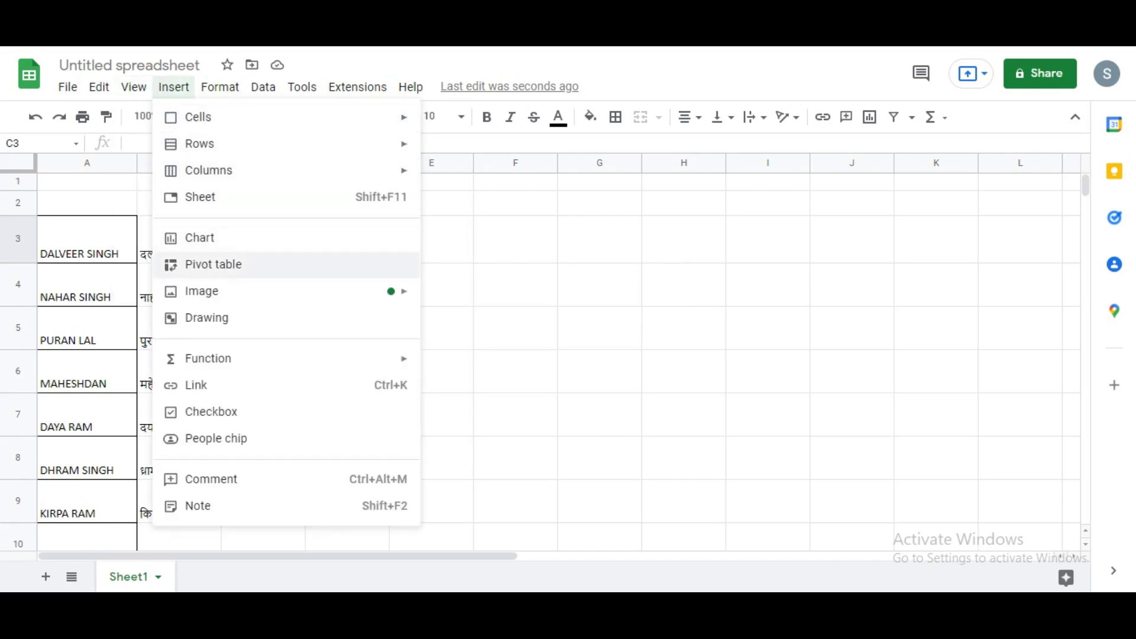
mouse_move(202, 291)
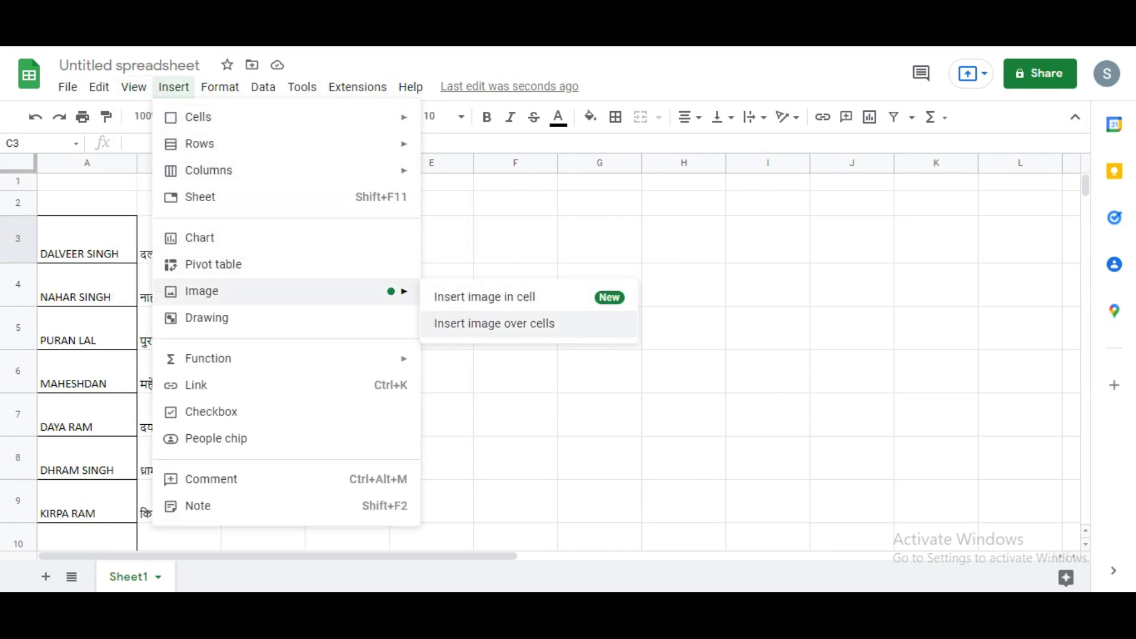
click(494, 324)
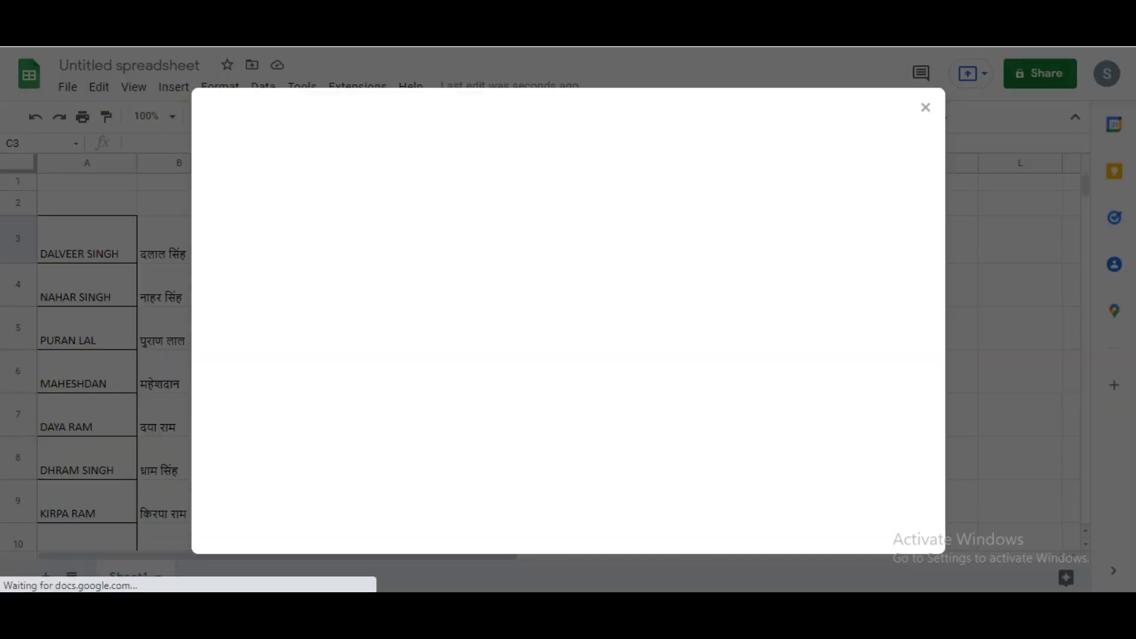
click(568, 423)
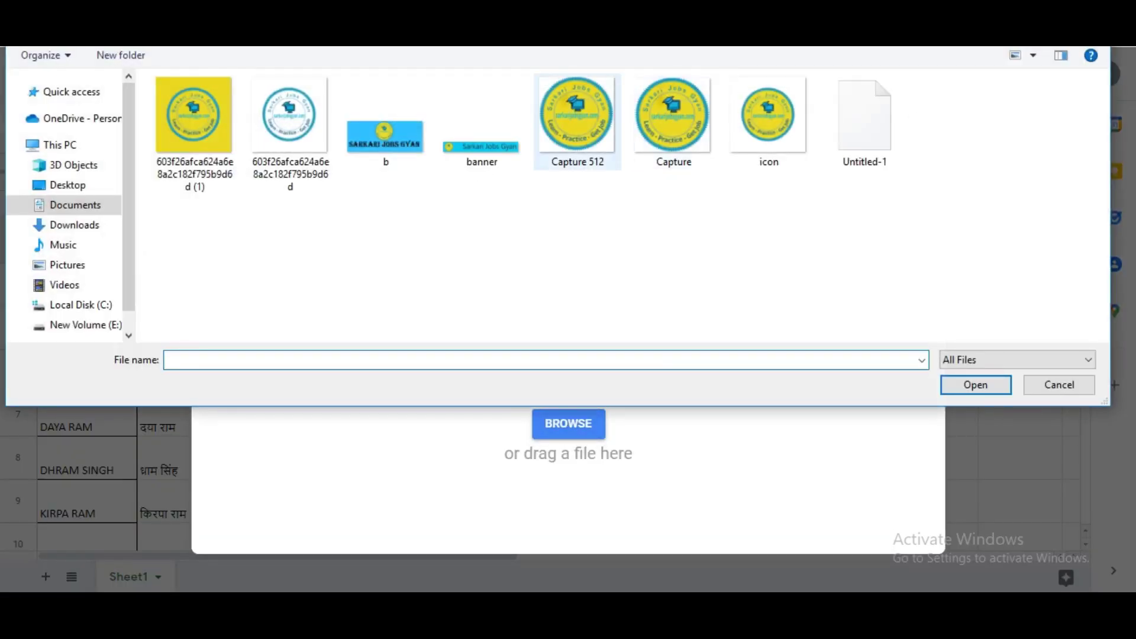
click(577, 119)
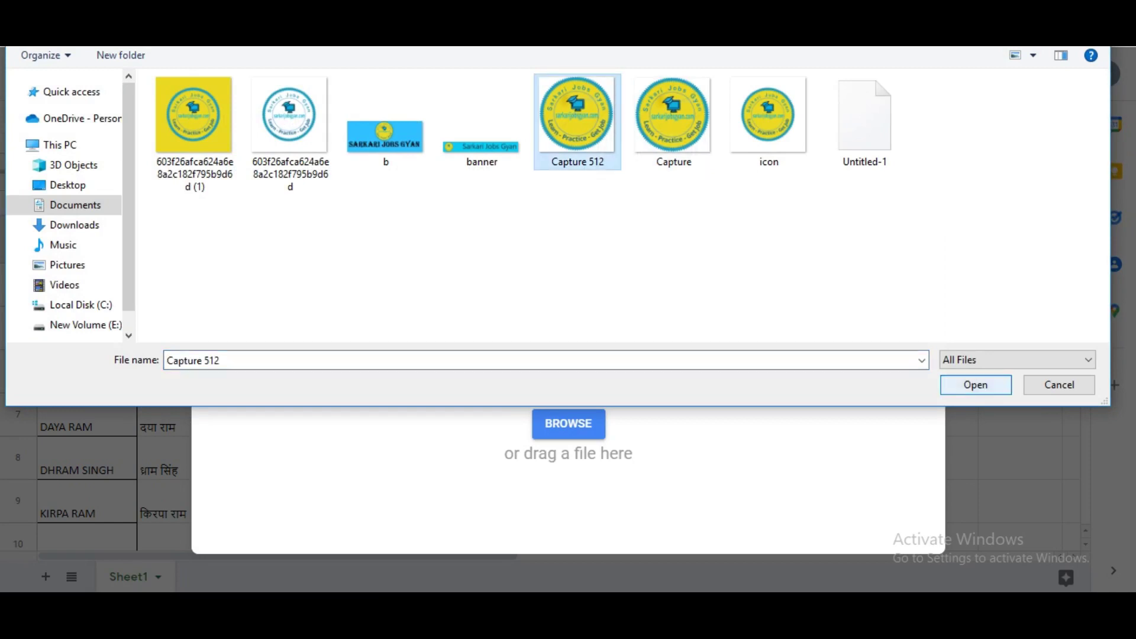
click(975, 385)
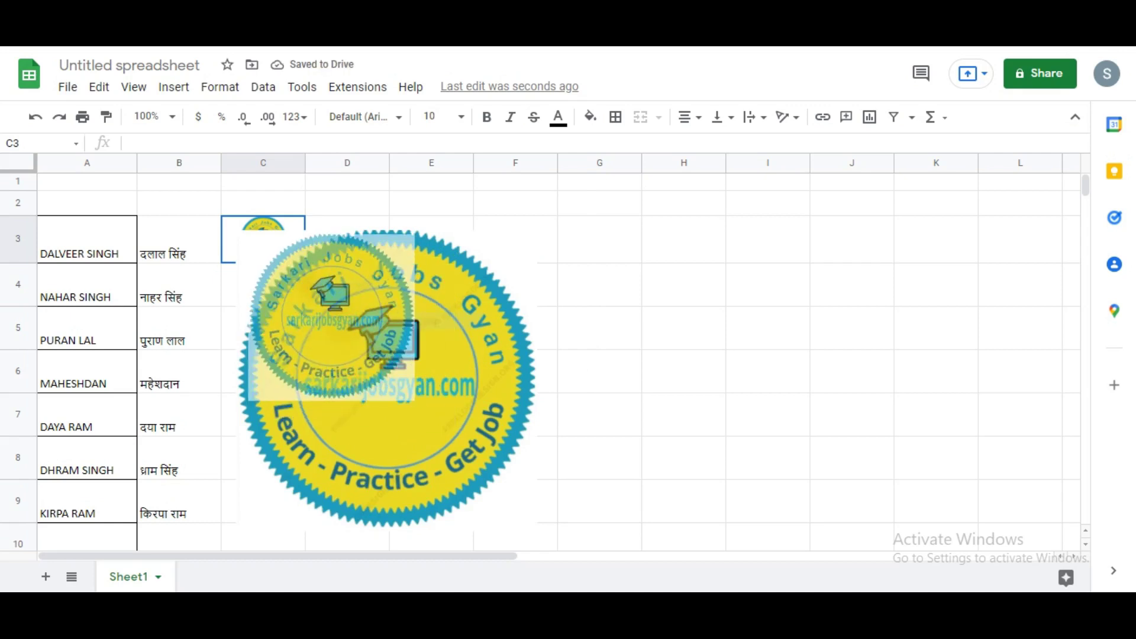
- Try resizing and moving the floating logo image over the cells, and delete it from the sheet
click(387, 381)
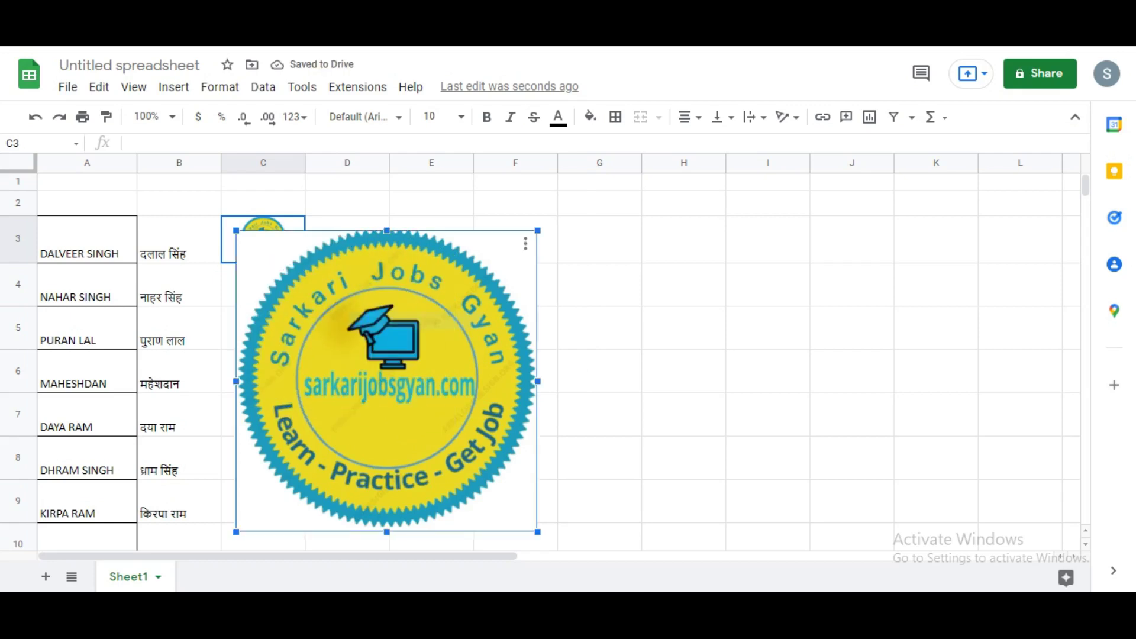
drag(387, 231, 387, 349)
drag(387, 426, 516, 291)
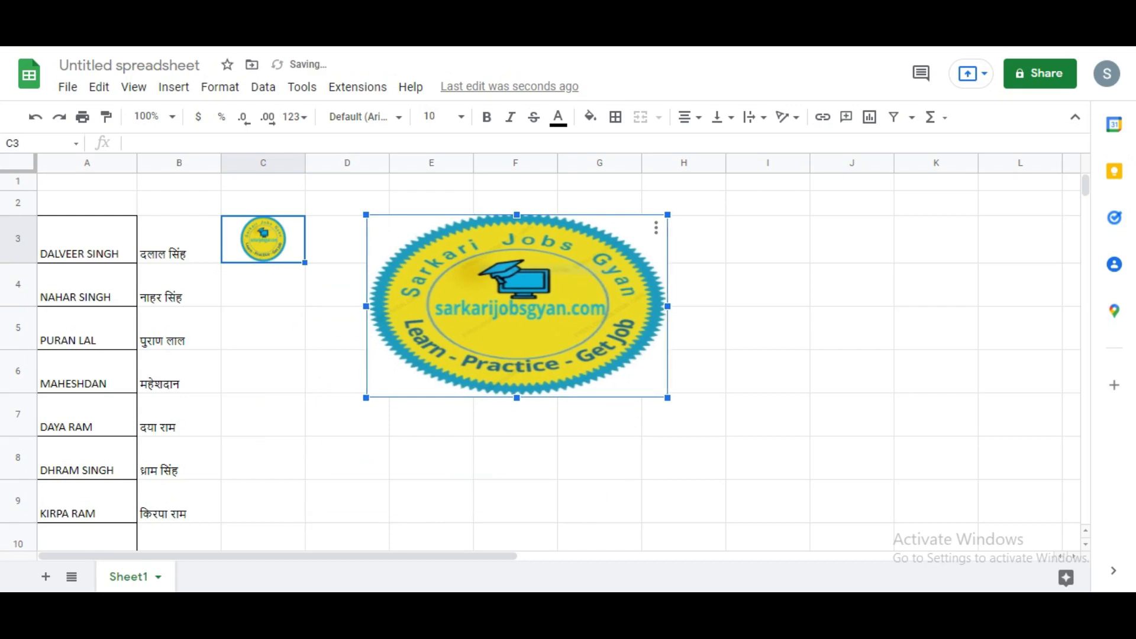
drag(366, 307, 515, 306)
drag(586, 308, 401, 297)
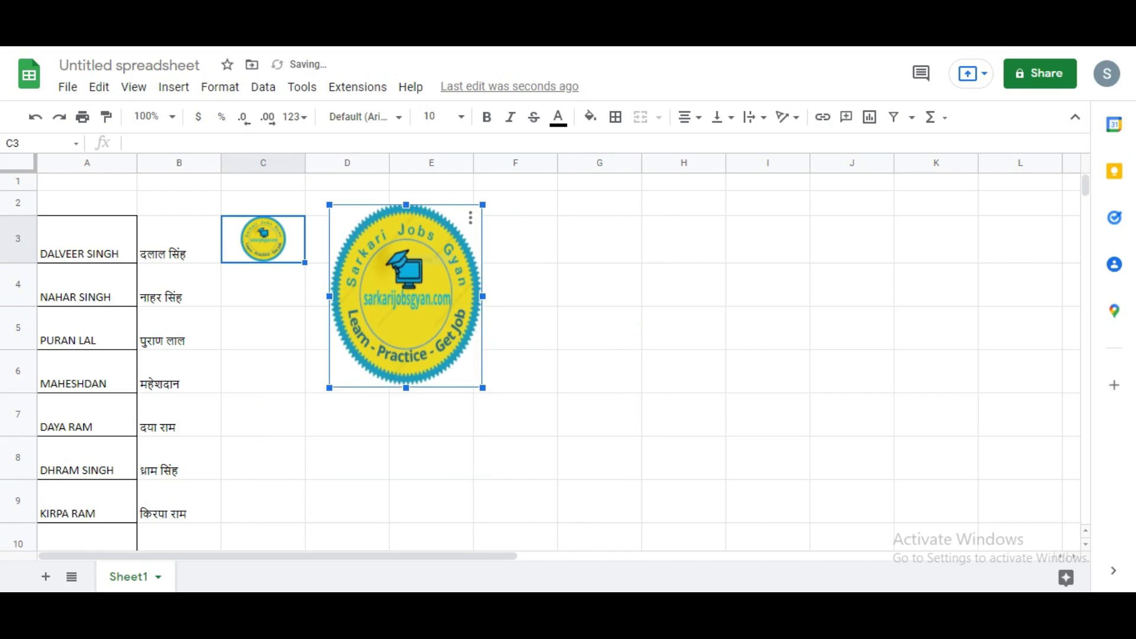
drag(482, 297, 544, 297)
drag(438, 297, 406, 342)
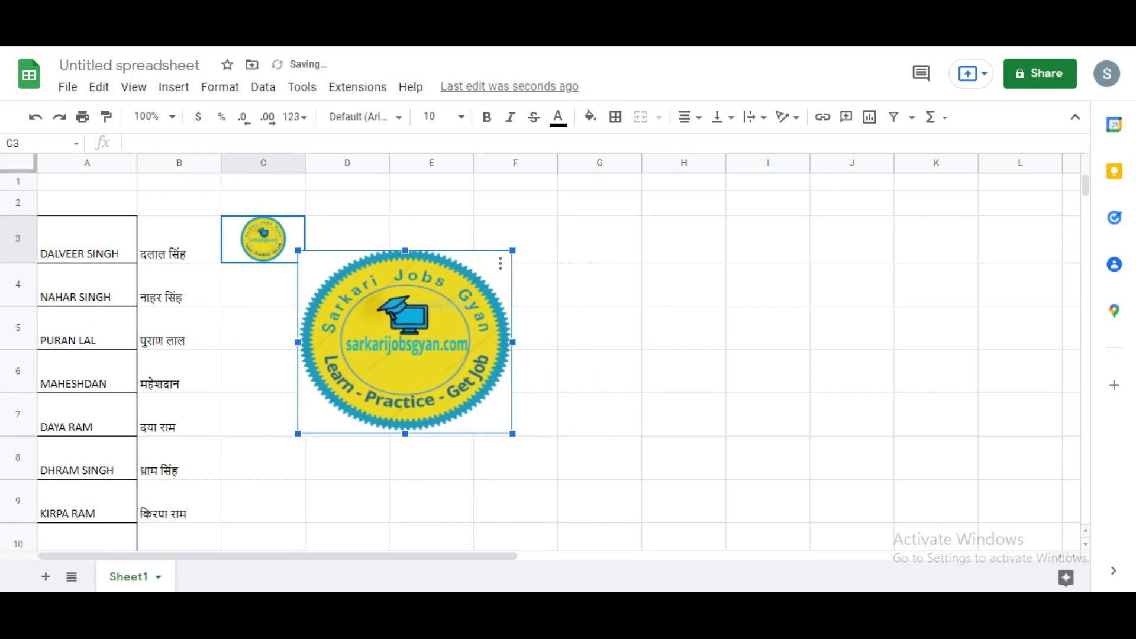
key(Delete)
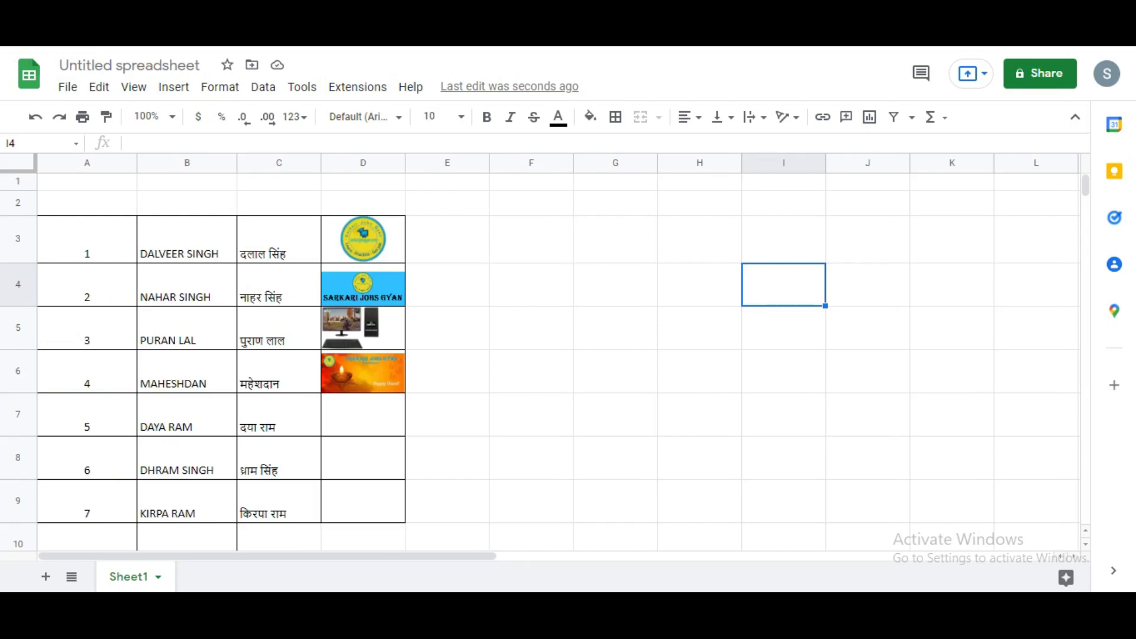
- Enter the formula =VLOOKUP(H3,A3:D9,2) in cell I3 to look up the name for the serial number in H3
click(699, 239)
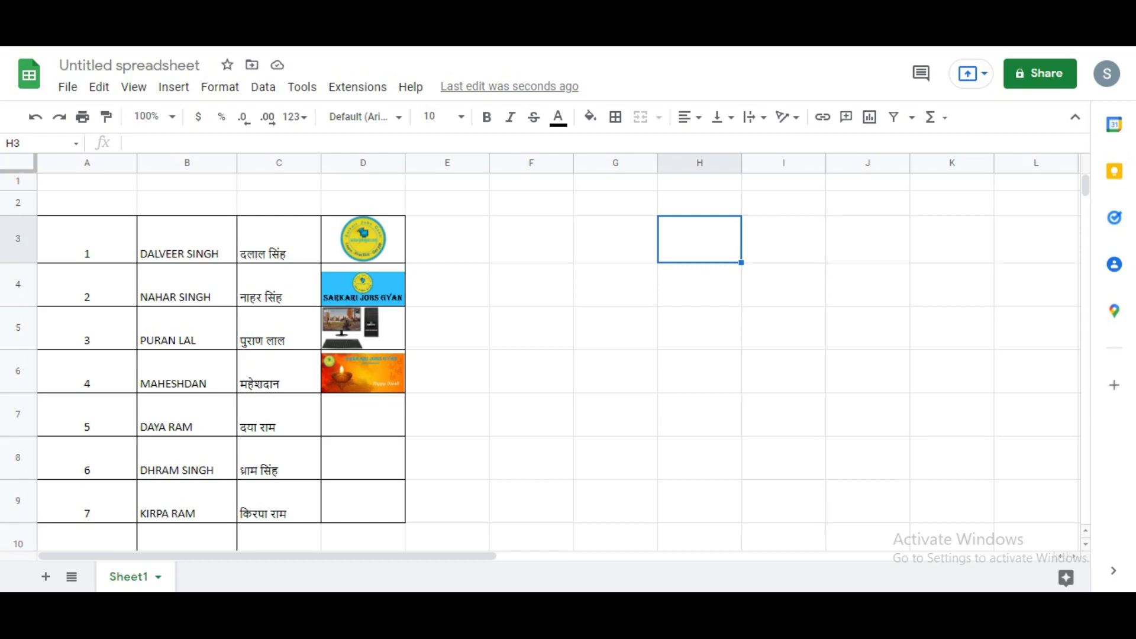
key(Right)
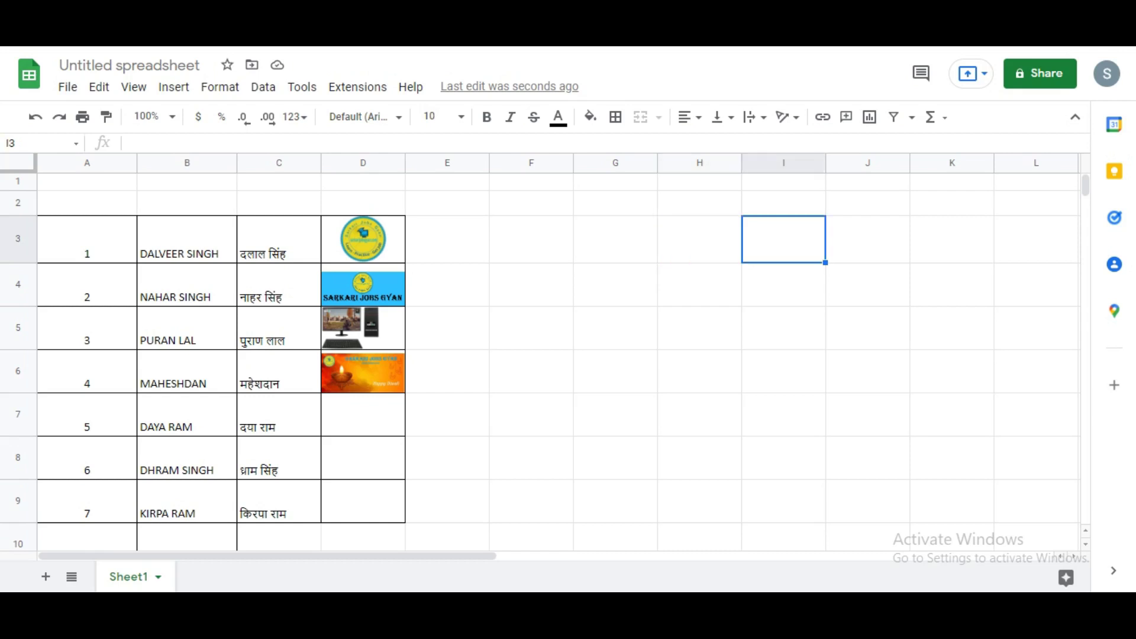
text(=)
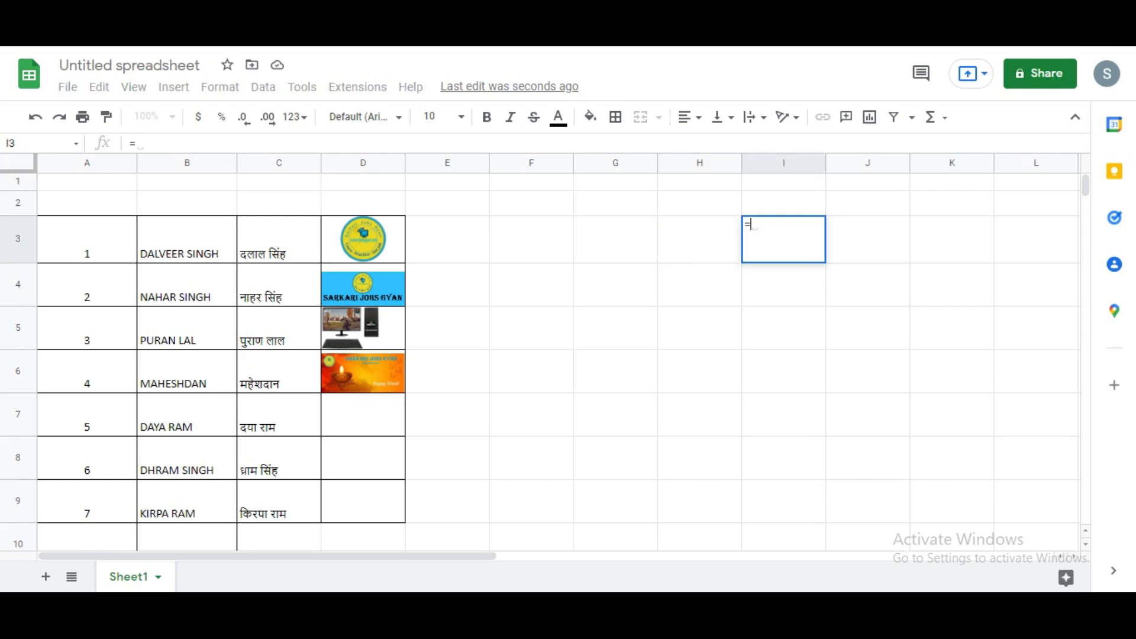
text(v)
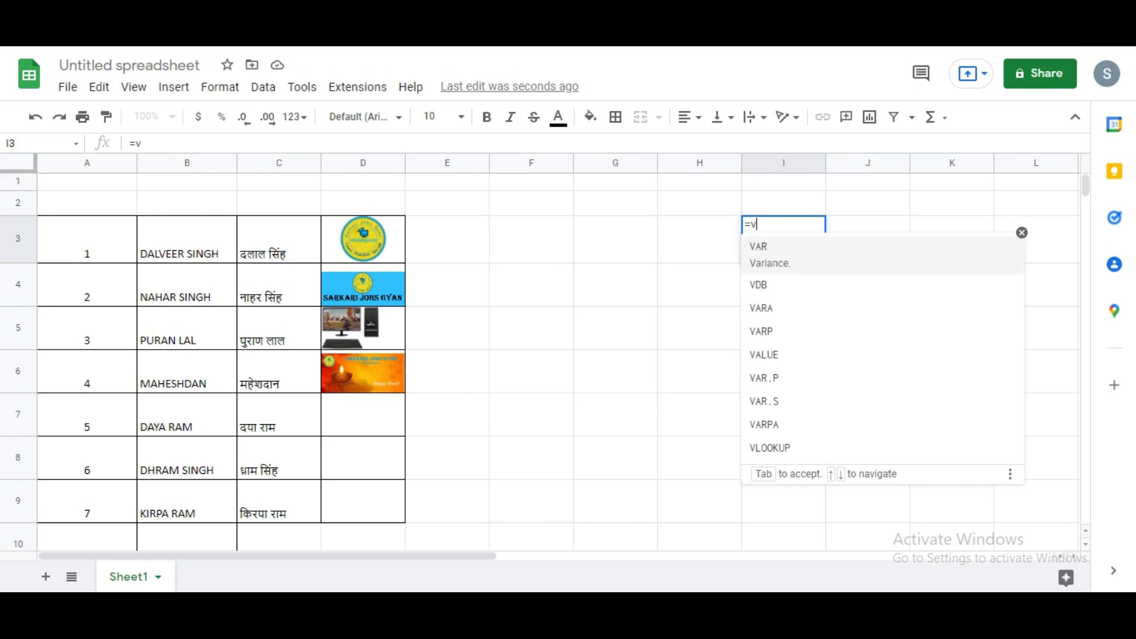
text(l)
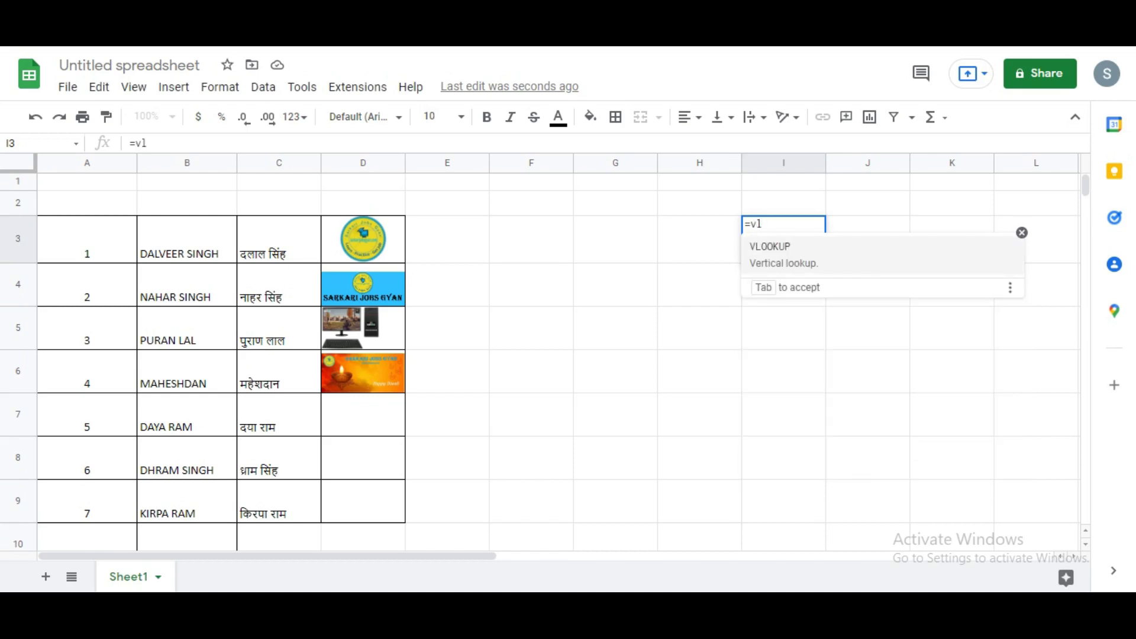
key(Tab)
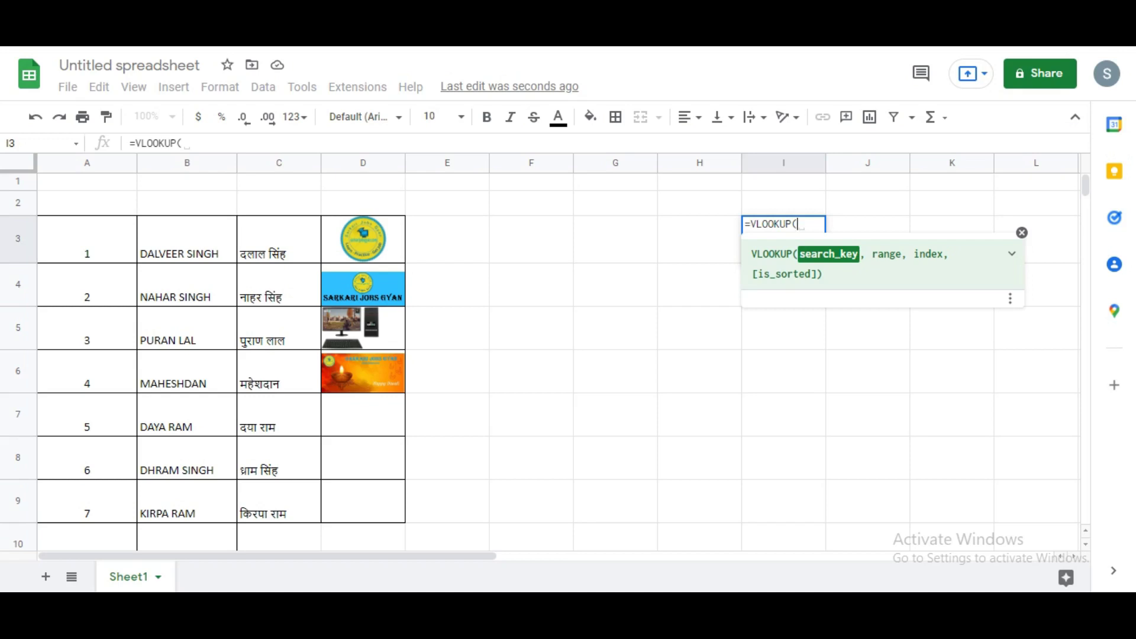
click(699, 239)
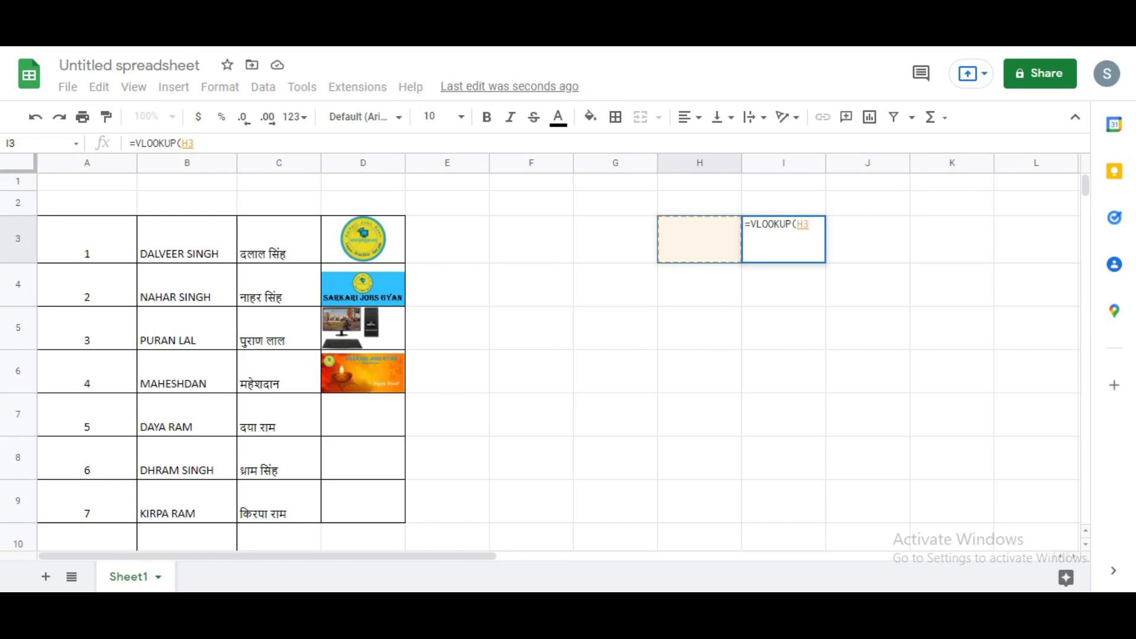
text(,)
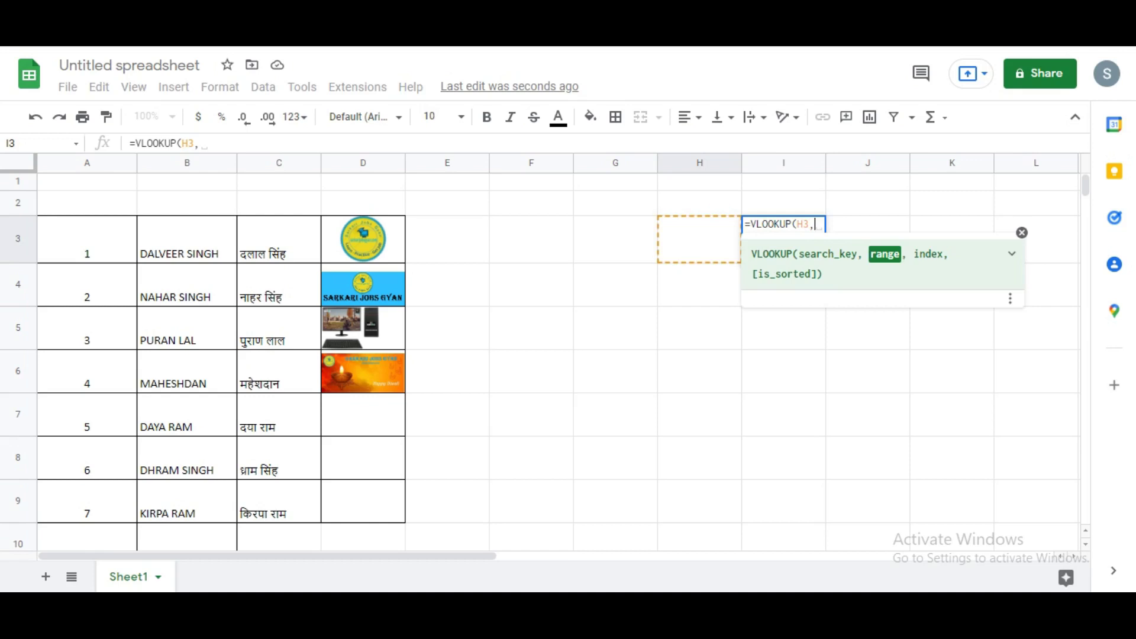
click(87, 239)
drag(87, 239, 362, 501)
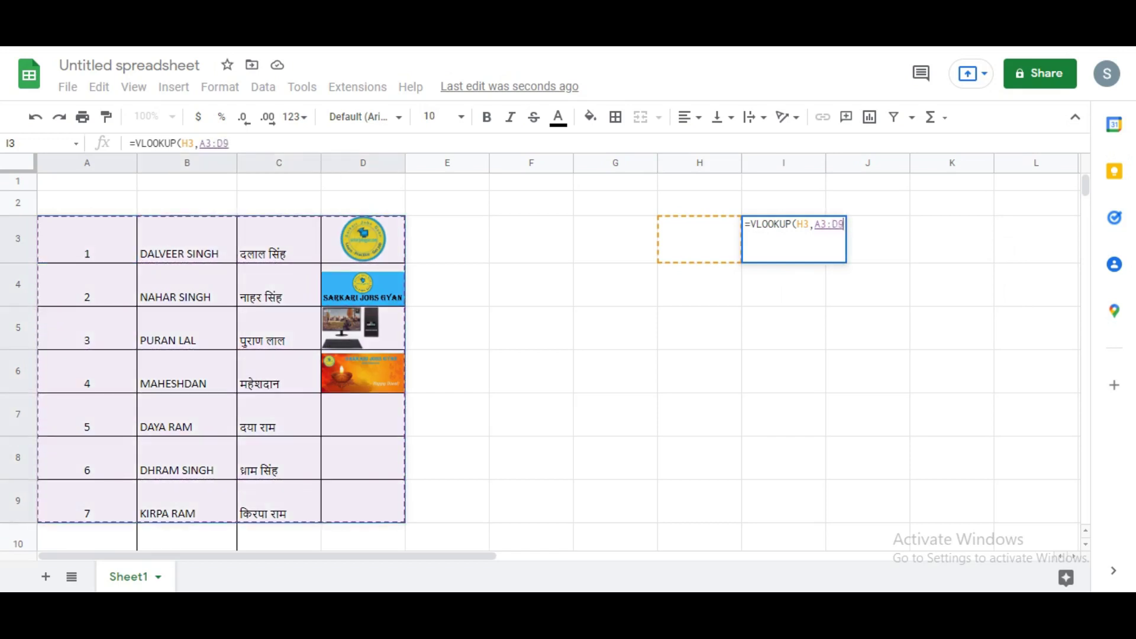
text(,)
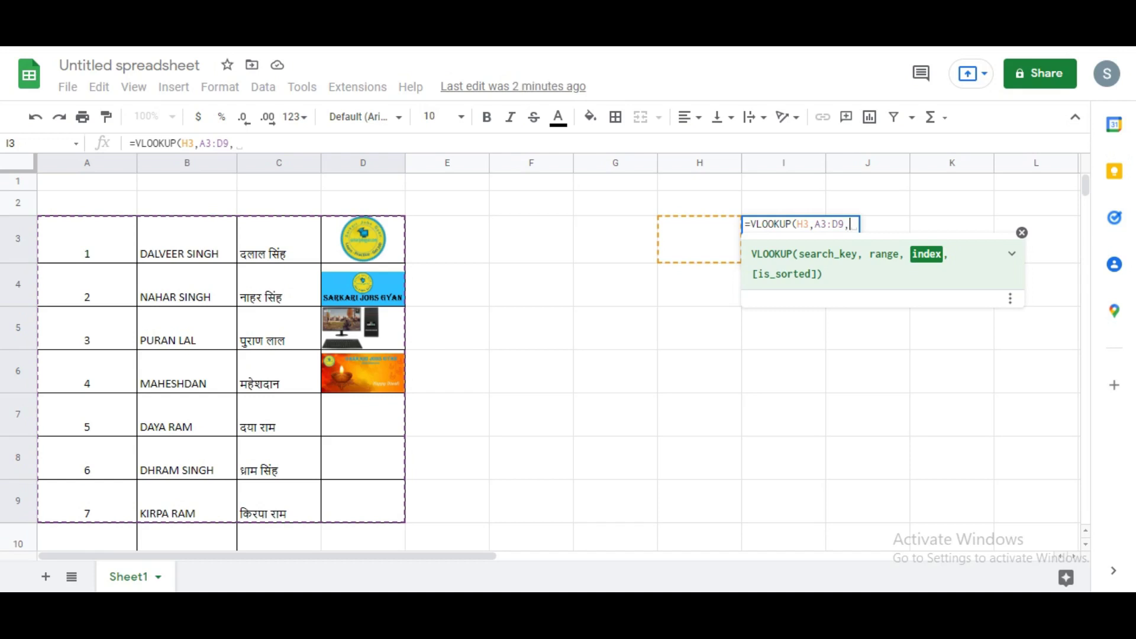
text(2)
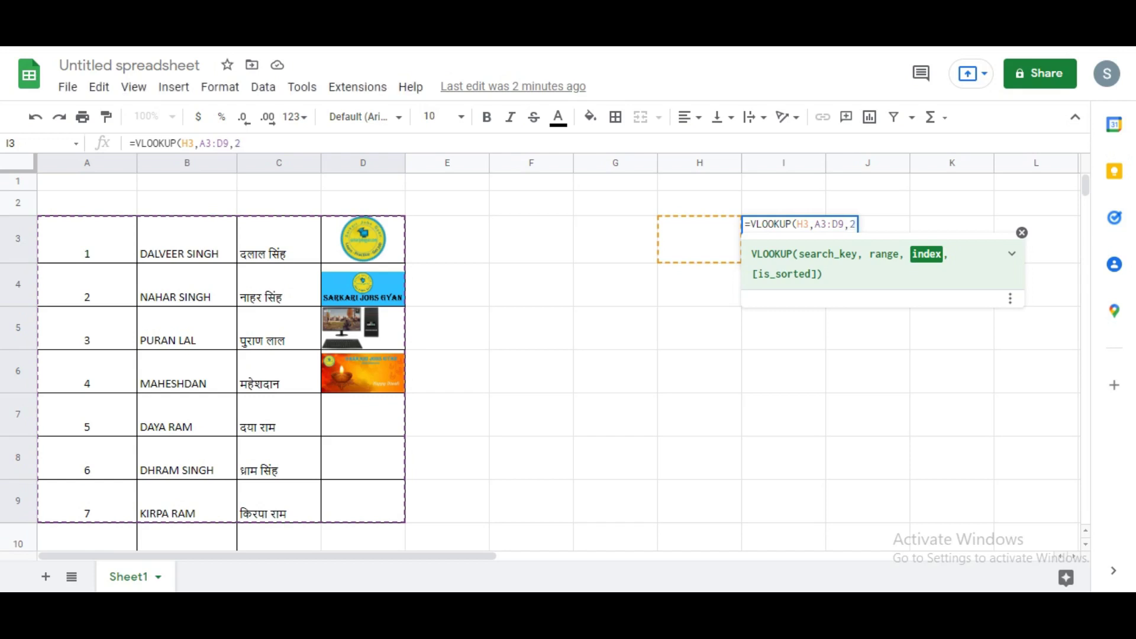
text())
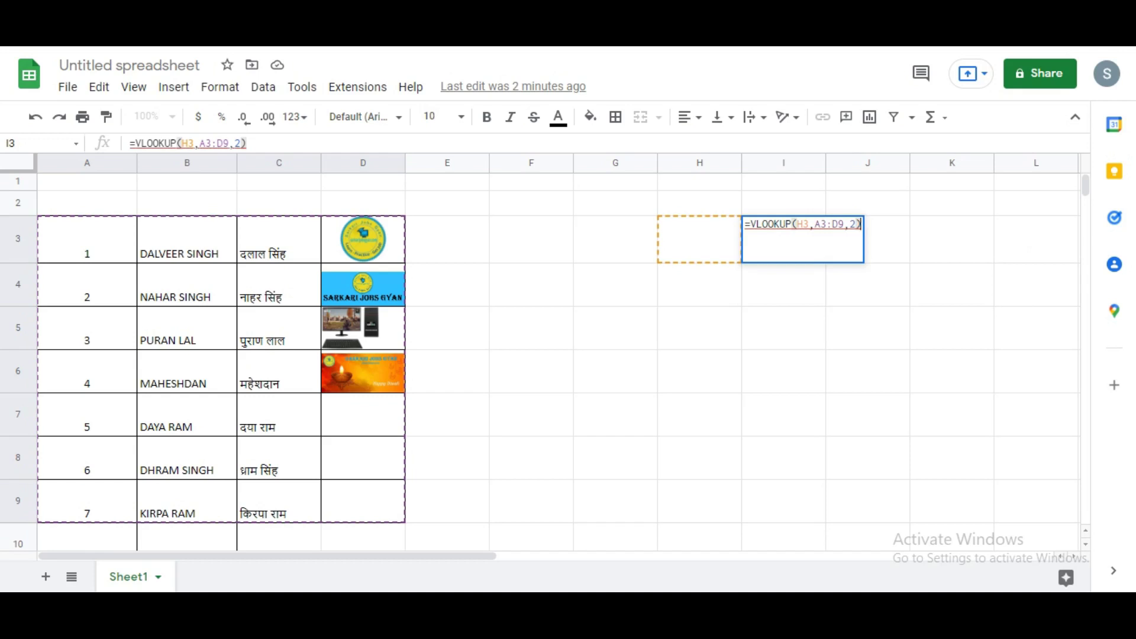
key(Return)
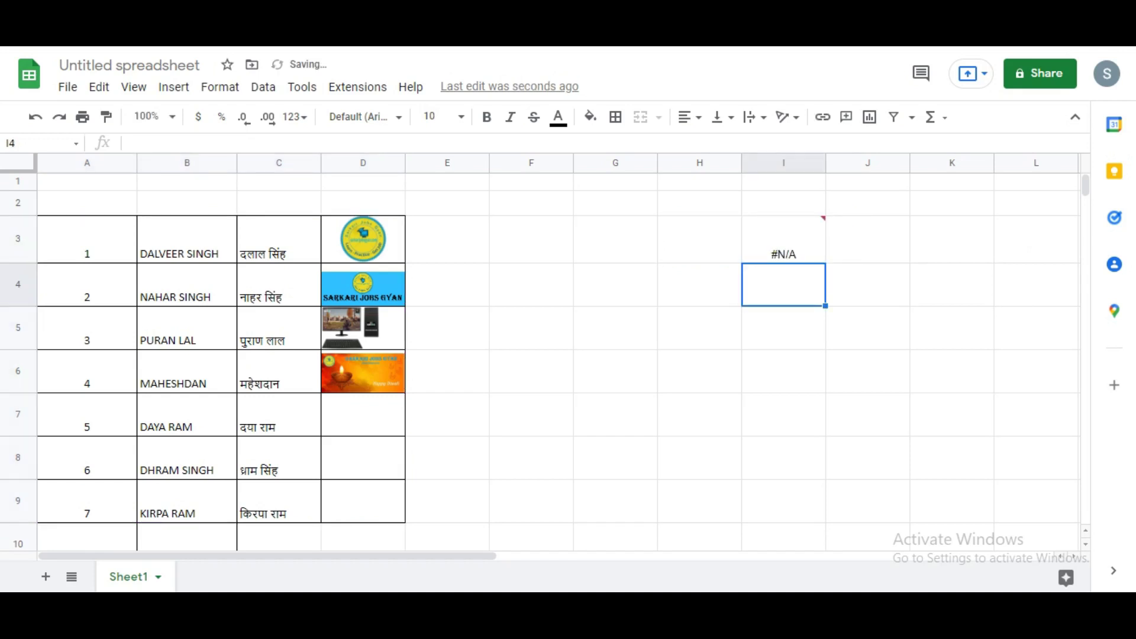
- Enter serial number 1 in cell H3 and widen column I slightly to fit the looked-up name
click(87, 239)
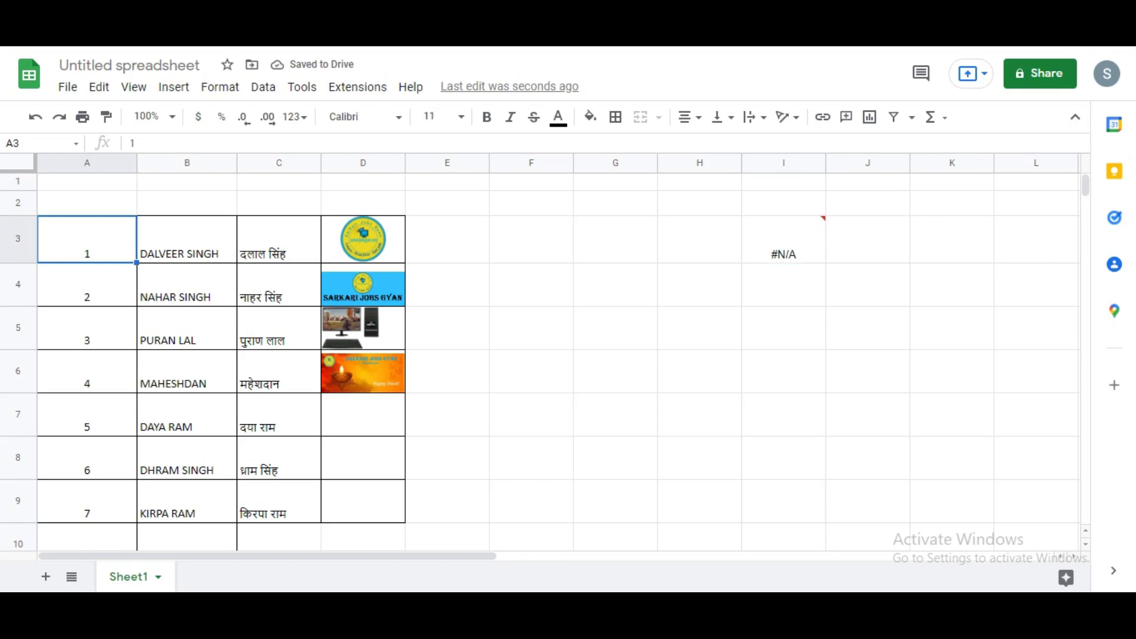
click(700, 240)
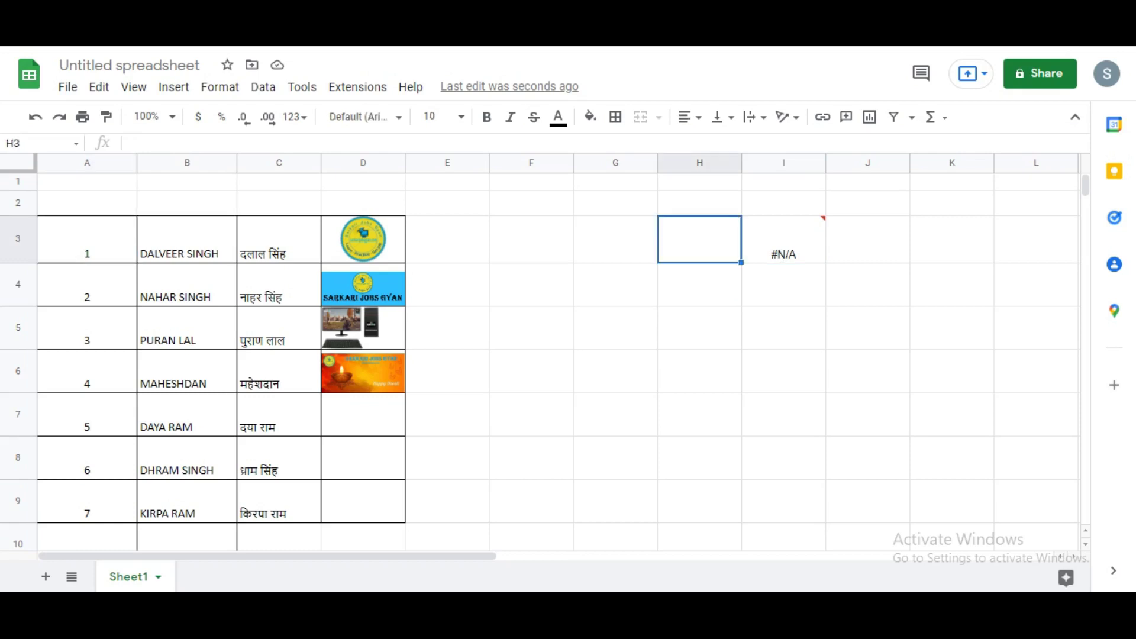
text(1)
key(Return)
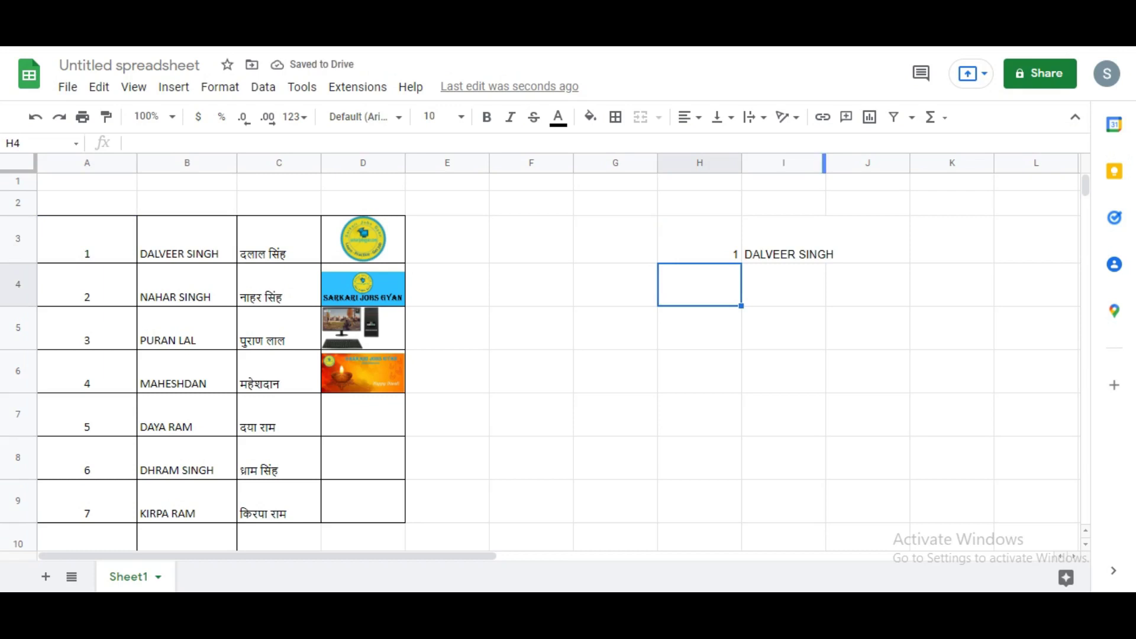
drag(826, 163, 836, 163)
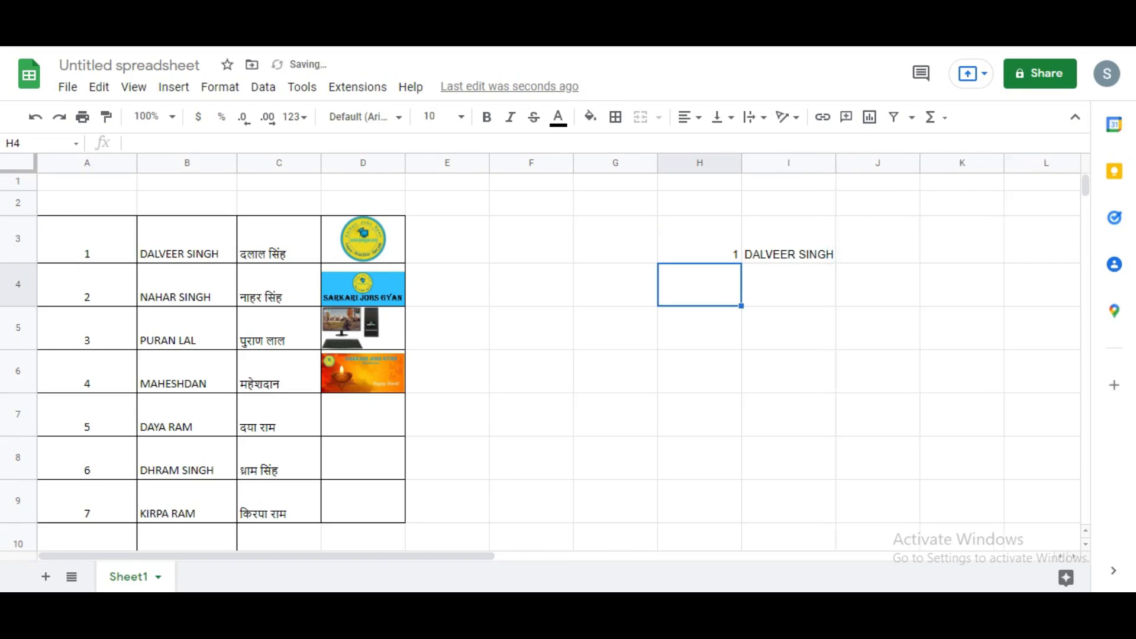
- Enter the formula =VLOOKUP(H3,A3:D9,4) in cell J3 to look up the image for the serial number in H3
click(878, 240)
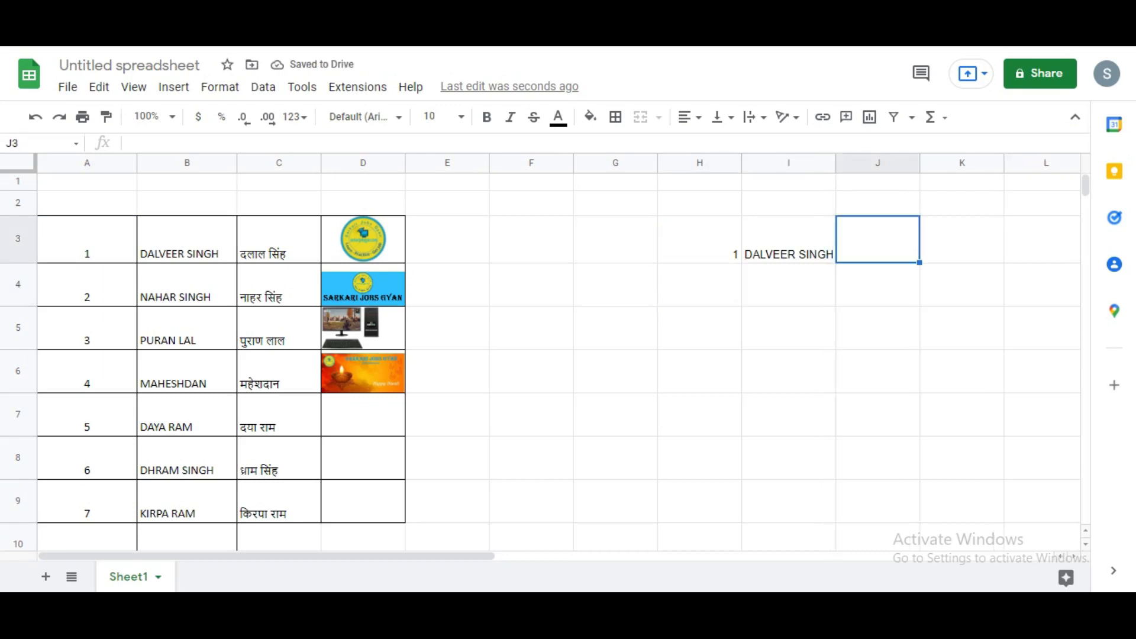
text(=vl)
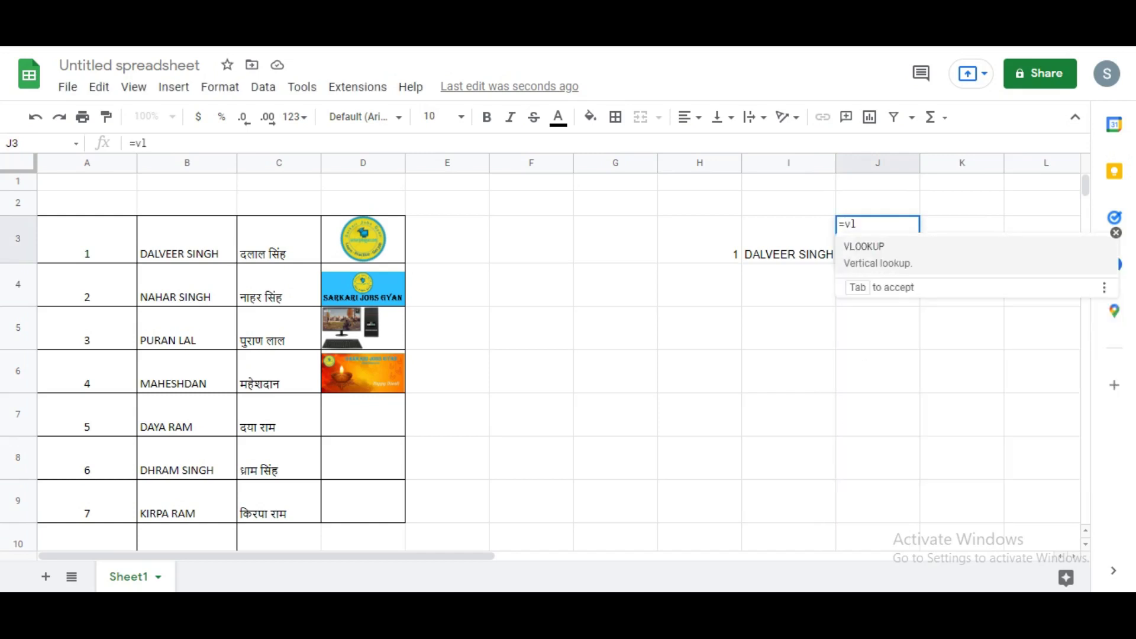
key(Tab)
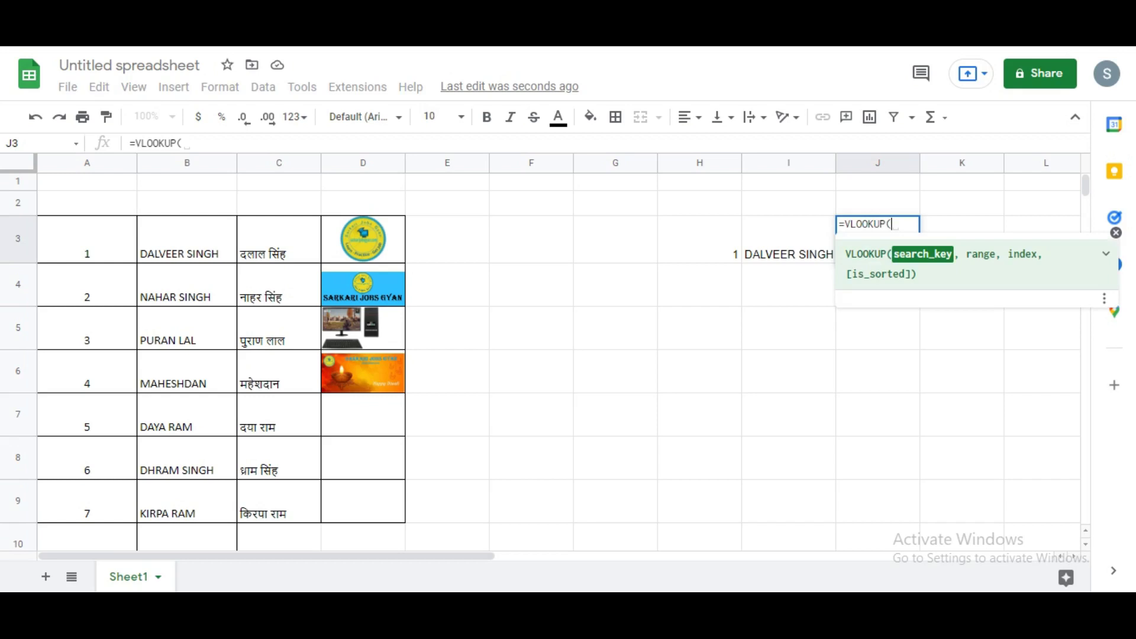
click(699, 240)
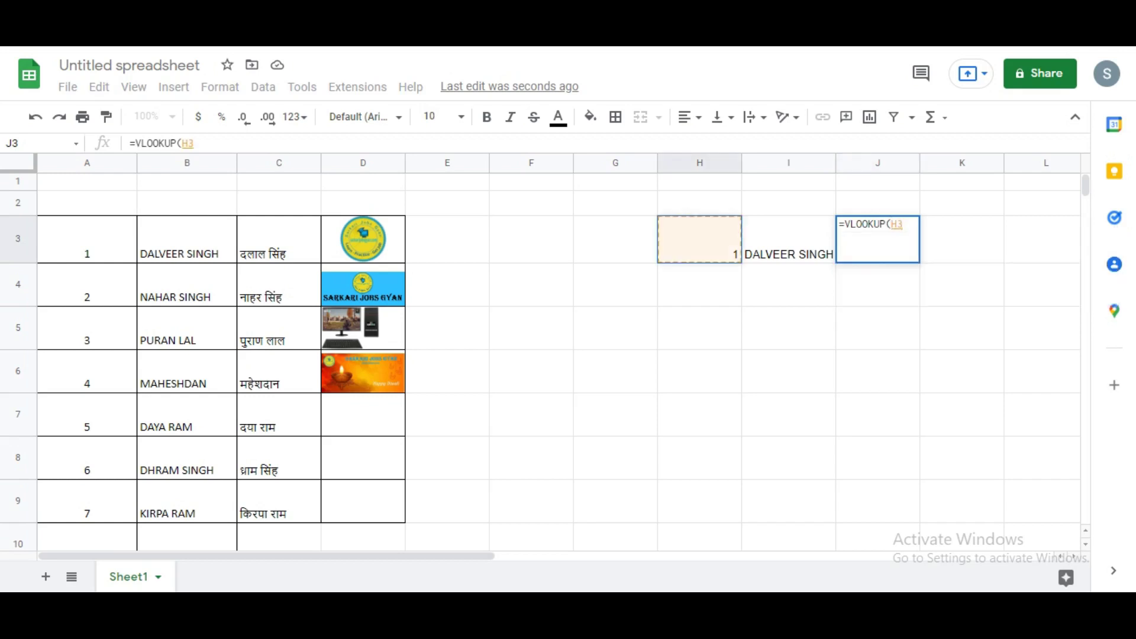
text(,)
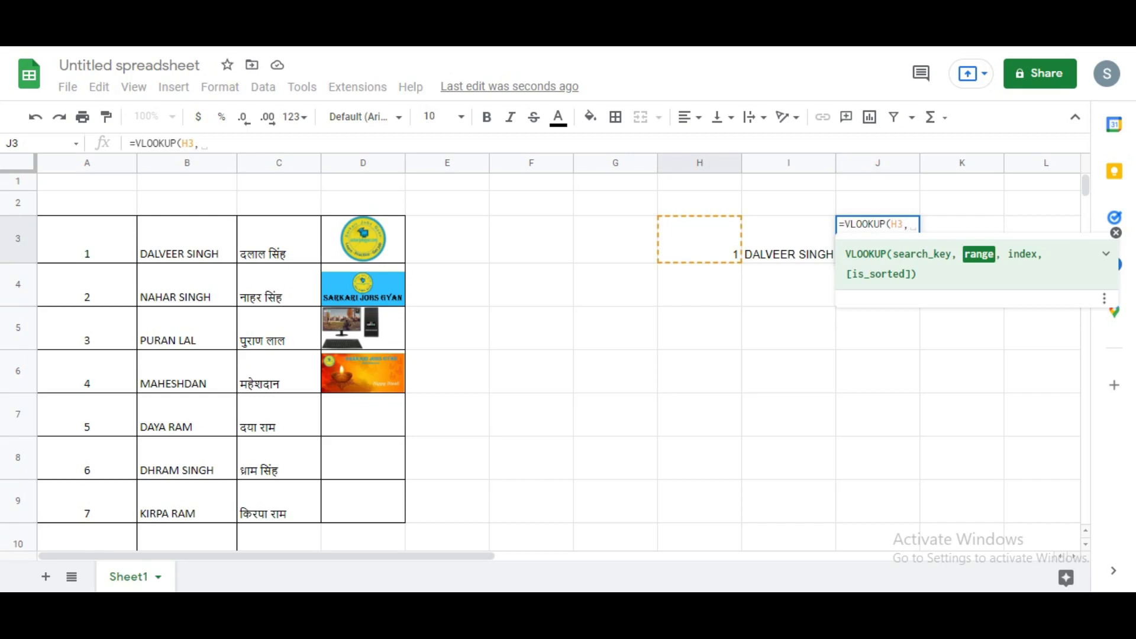
drag(87, 242, 363, 503)
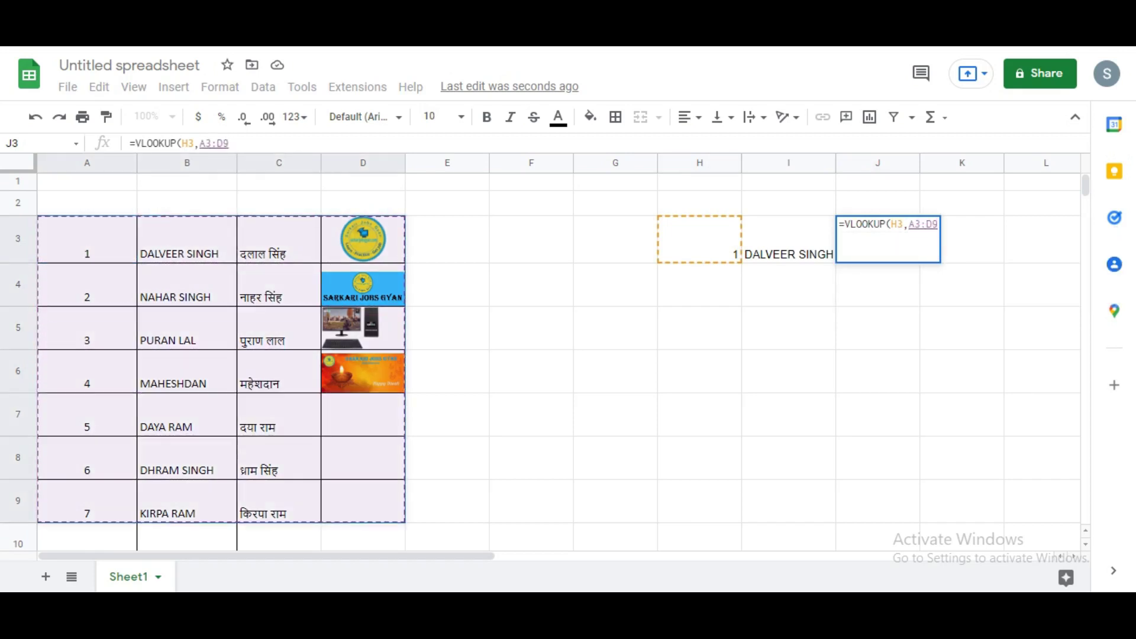
text(,)
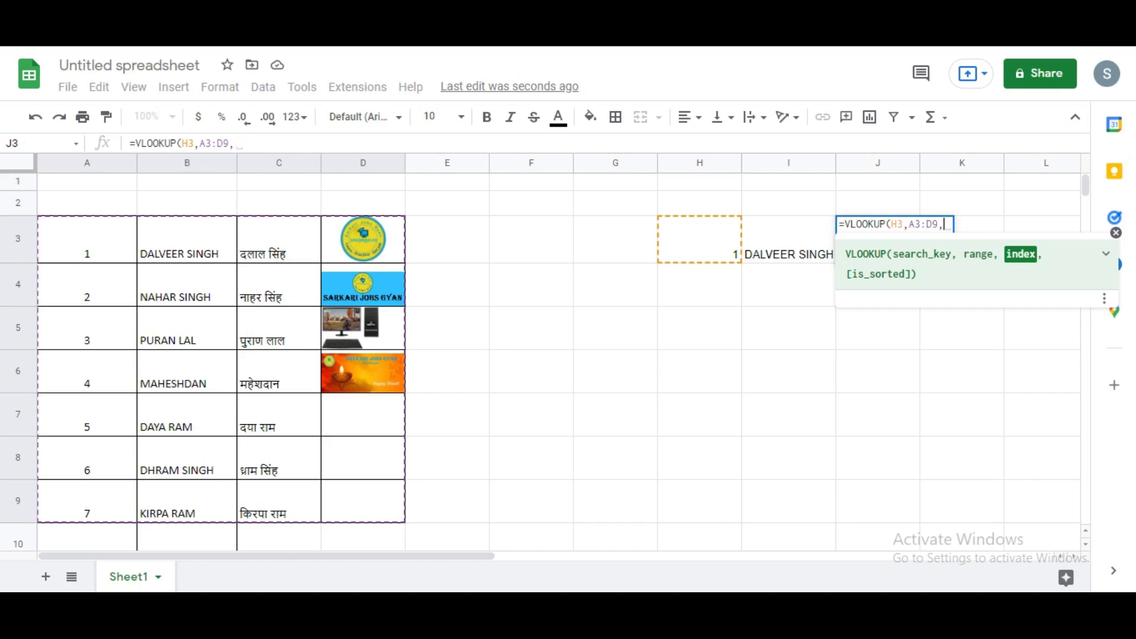
text(4)
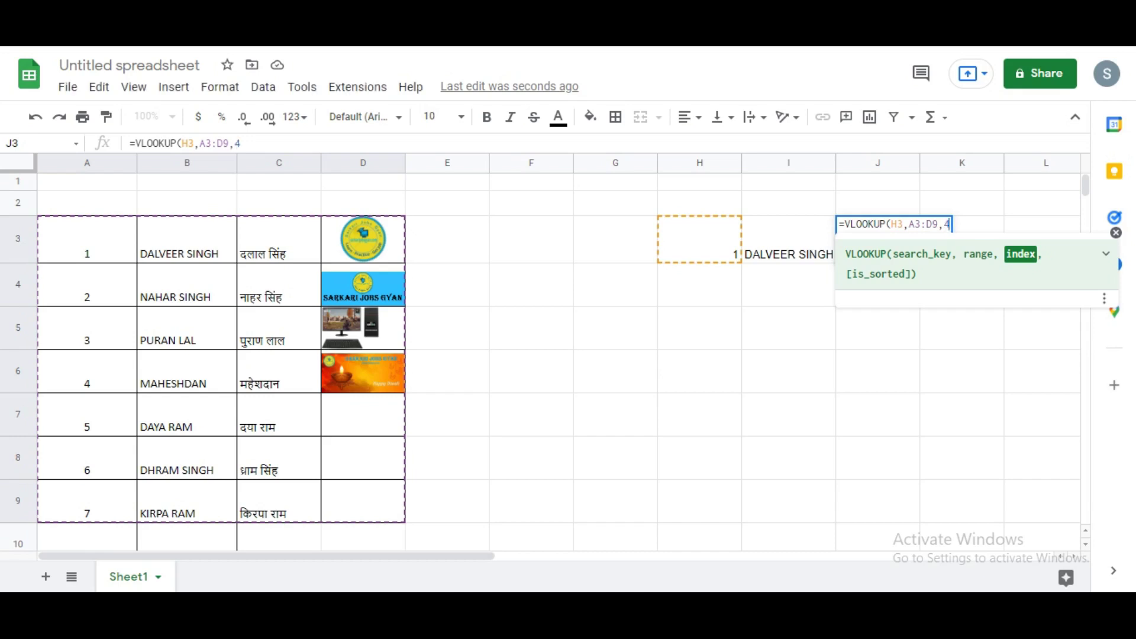
text())
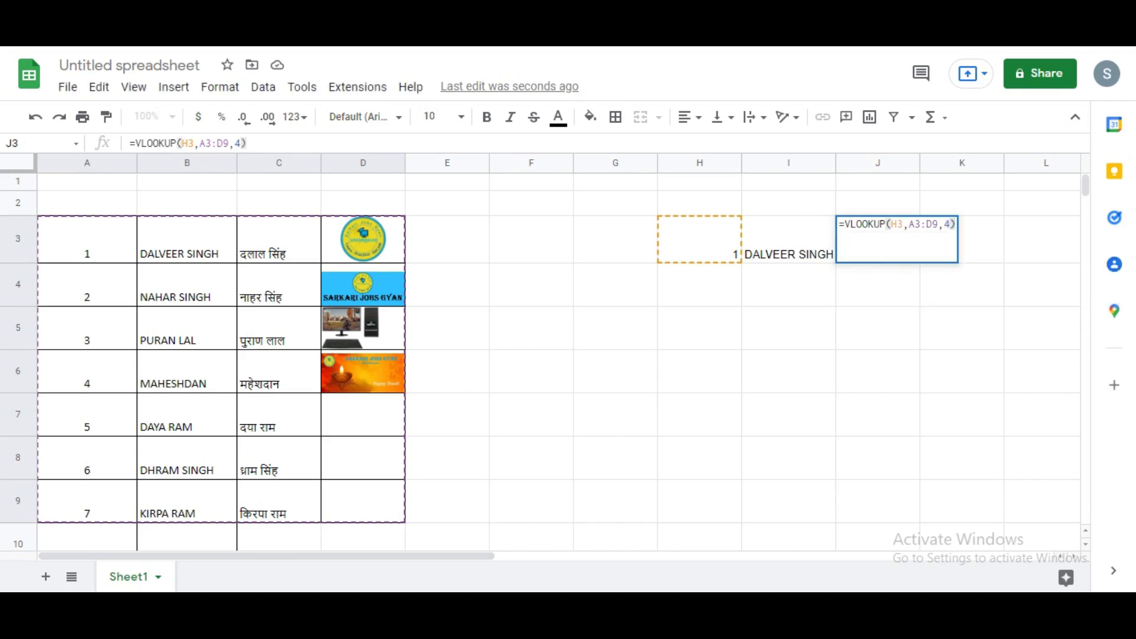
key(Return)
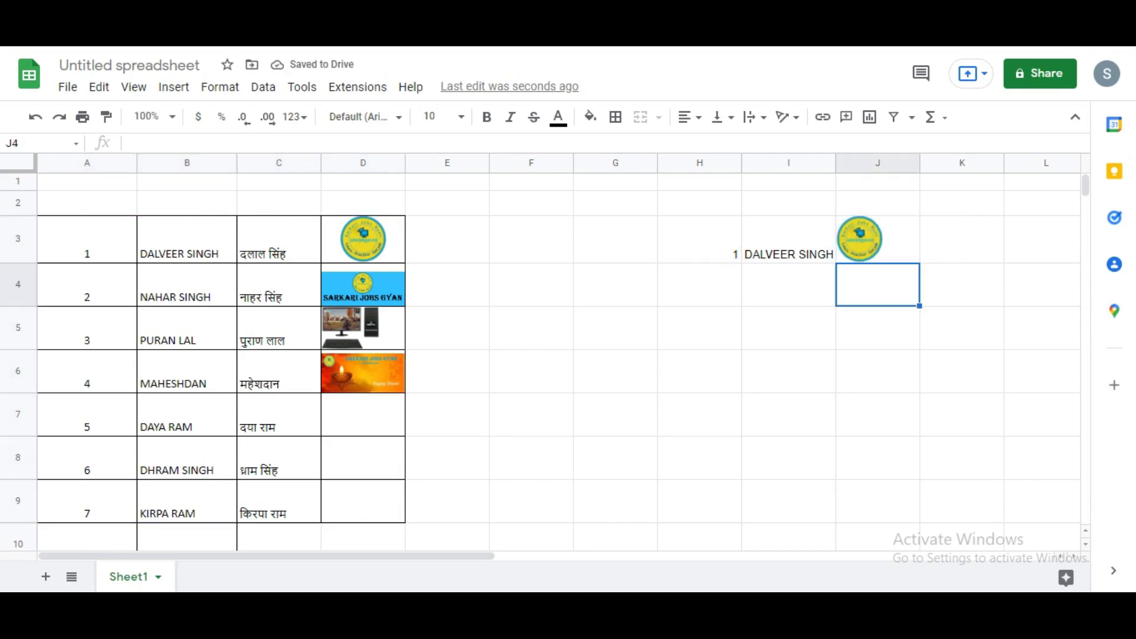
- Center the content of cell H3 horizontally and change its serial number to 3
click(699, 240)
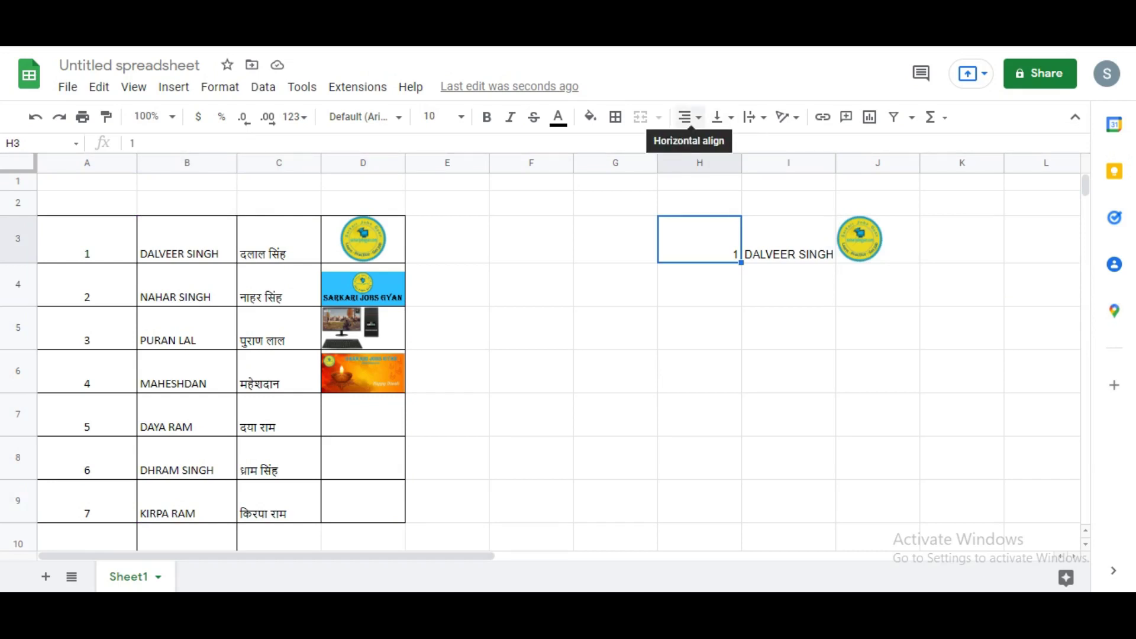
click(689, 117)
click(708, 145)
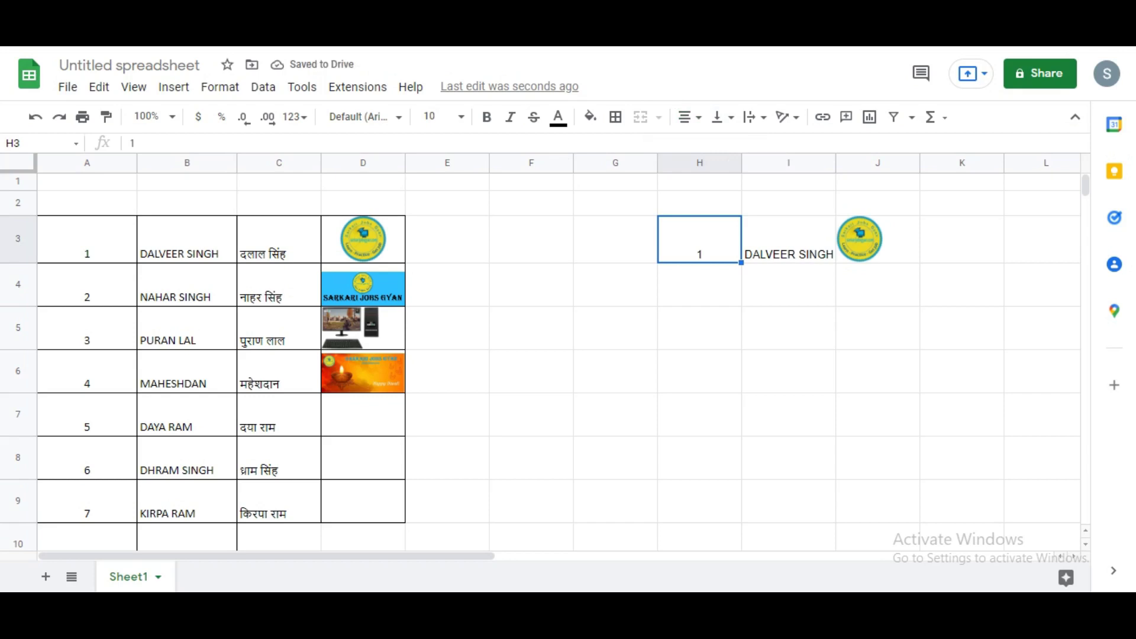
text(3)
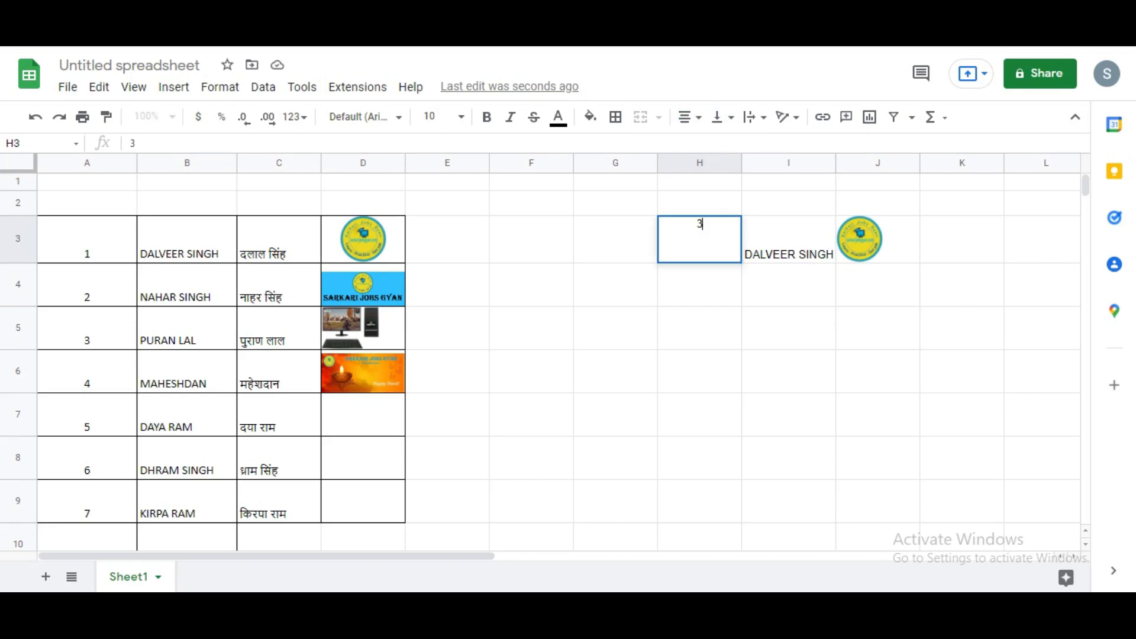
key(Return)
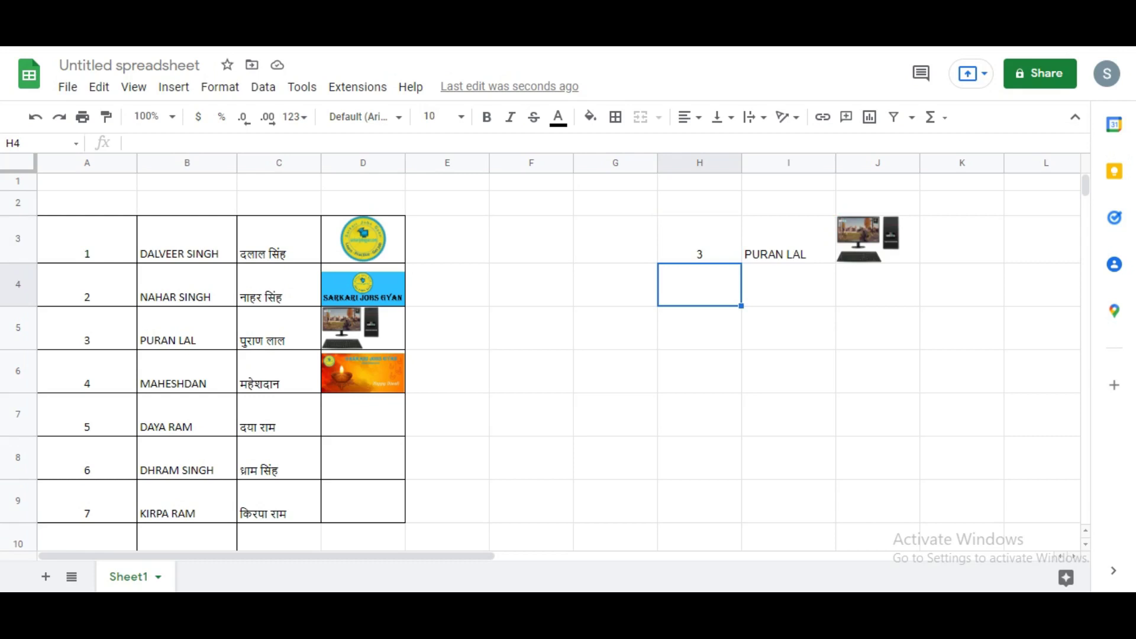
drag(699, 241, 876, 241)
click(789, 328)
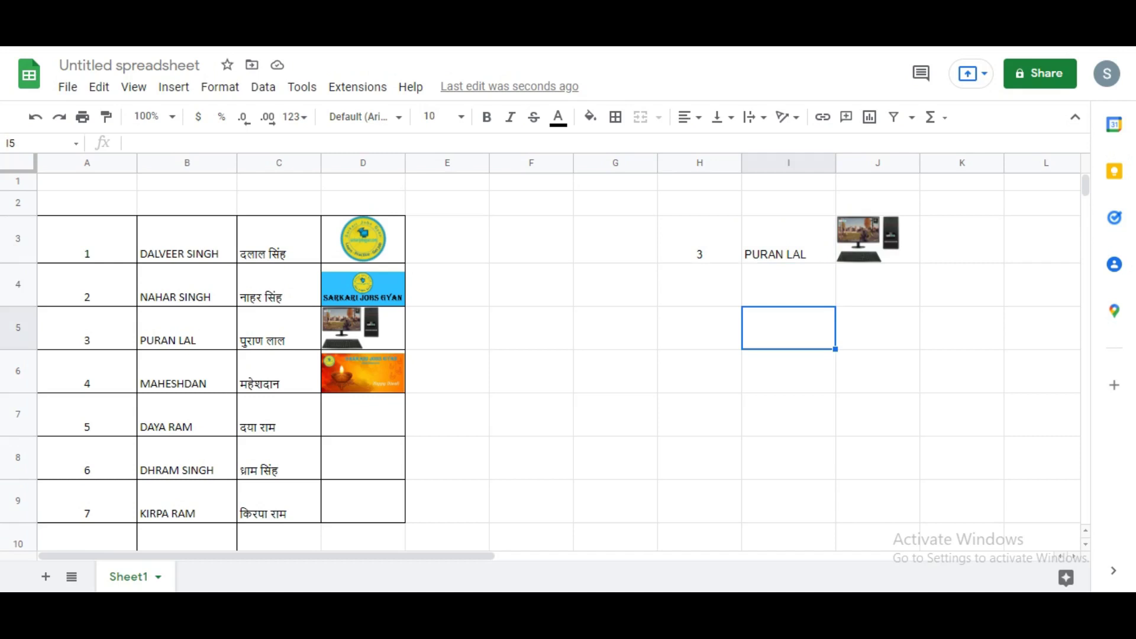
click(700, 328)
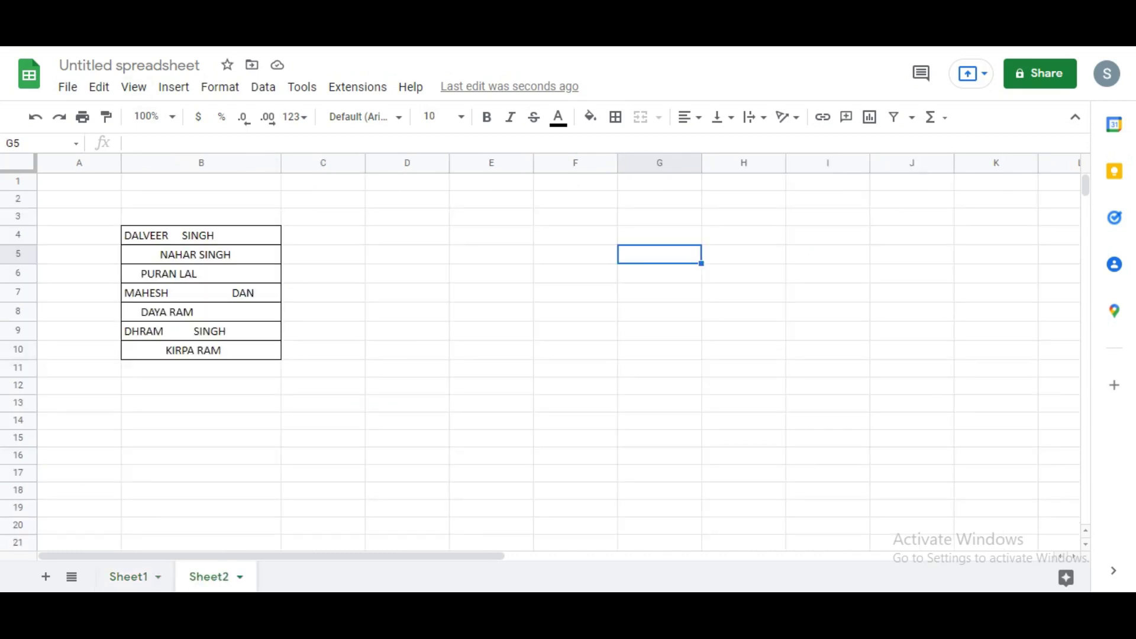
drag(201, 235, 201, 349)
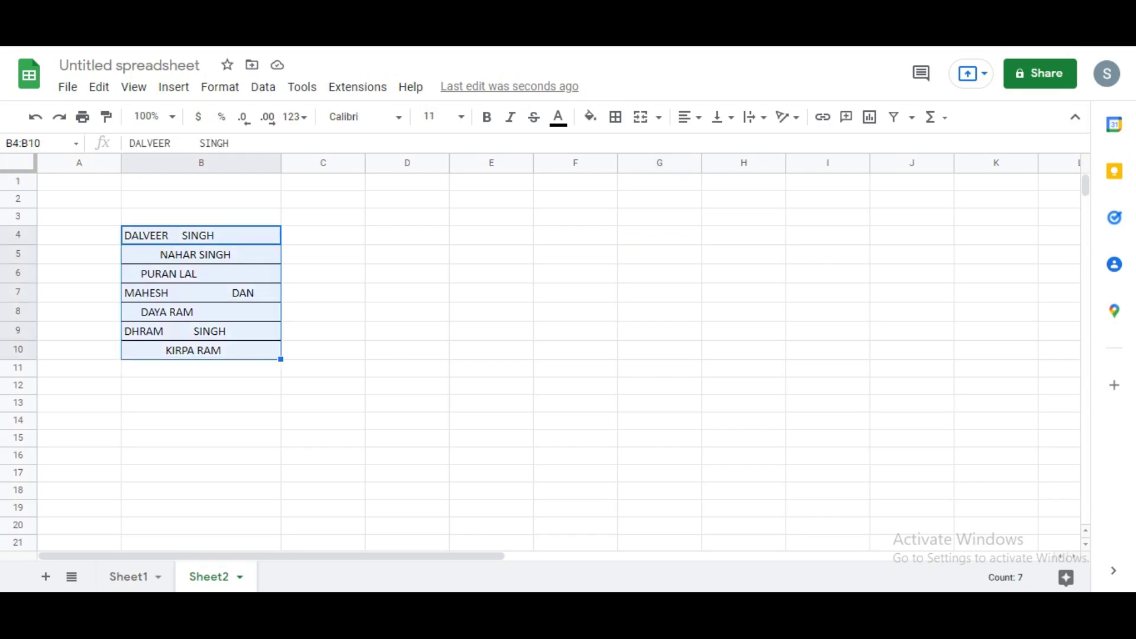
click(323, 331)
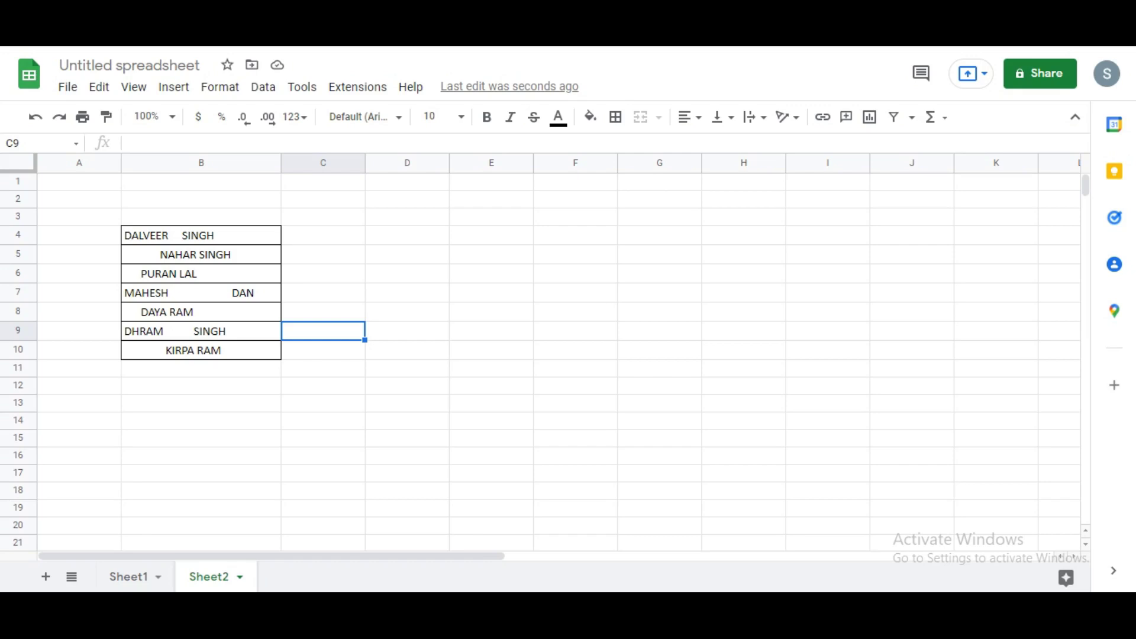
click(323, 293)
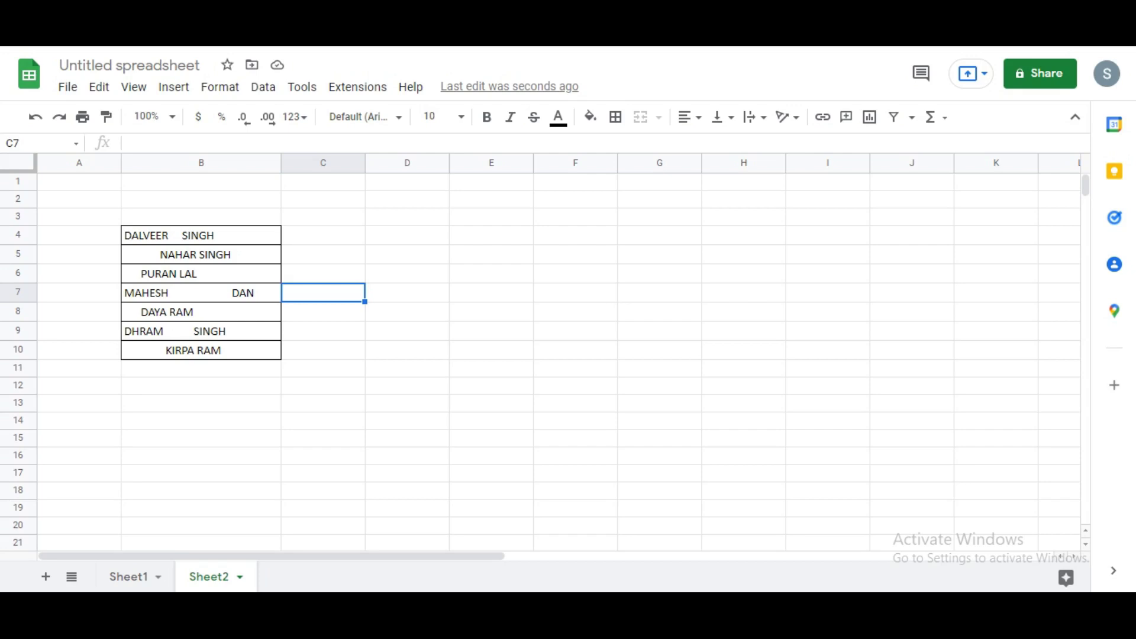
click(491, 273)
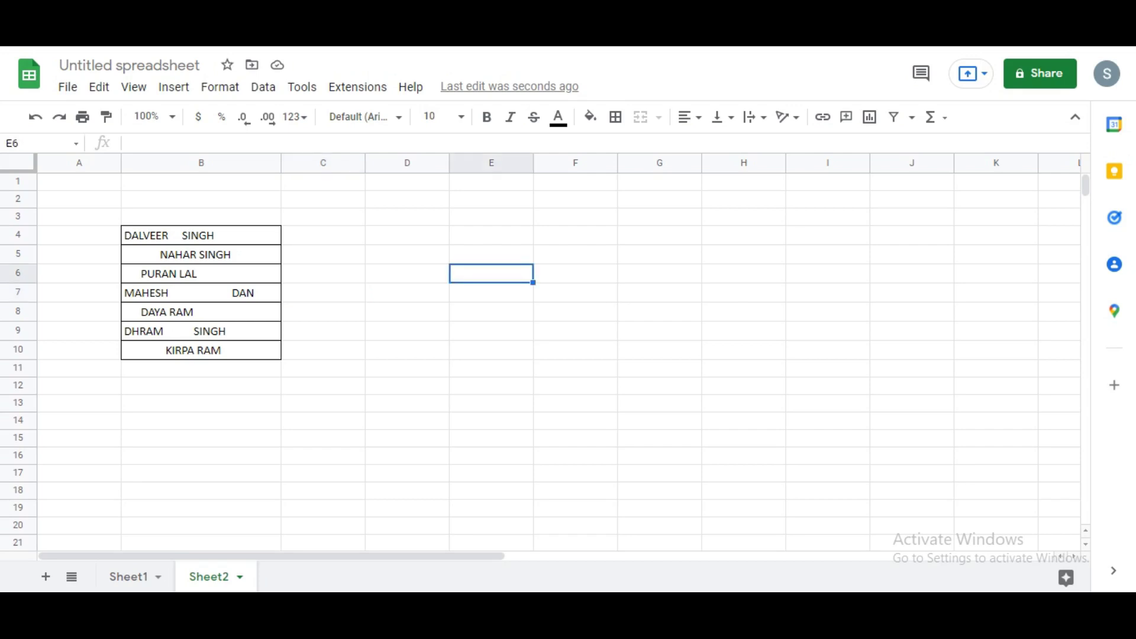
- Trim the extra whitespace from the names in cells B4:B10 of Sheet2
drag(201, 236, 201, 351)
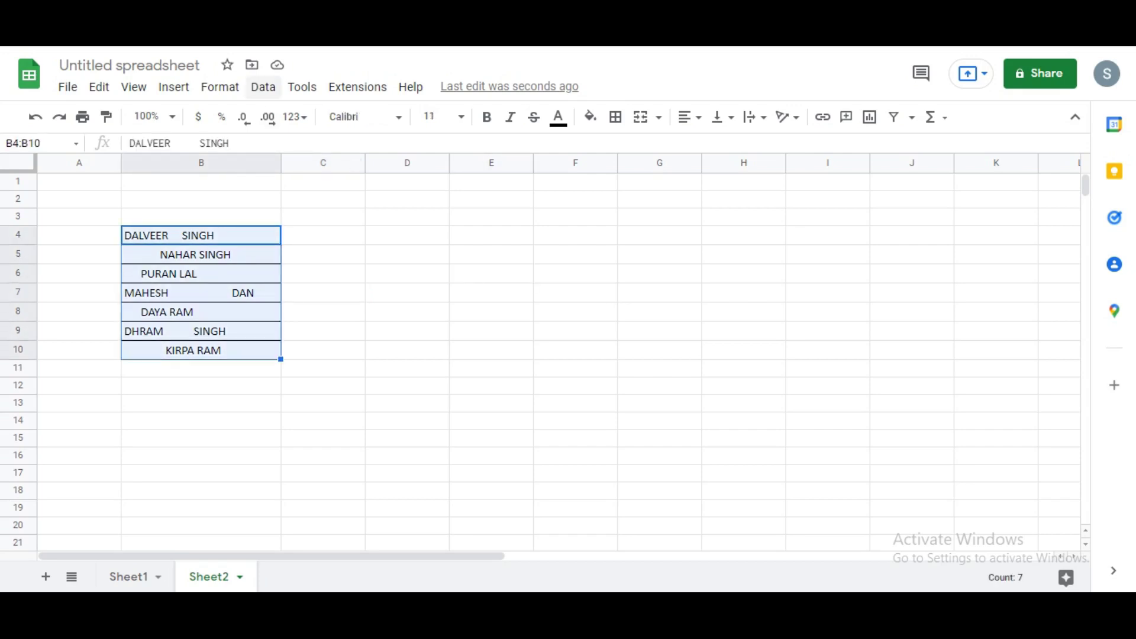
click(264, 86)
mouse_move(302, 86)
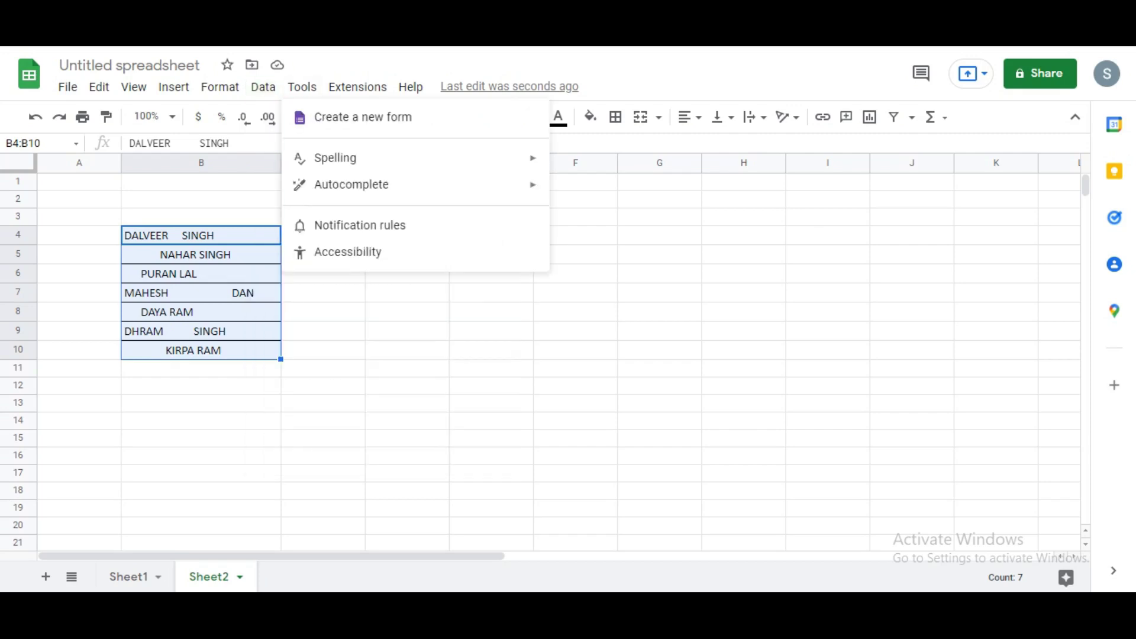
mouse_move(263, 87)
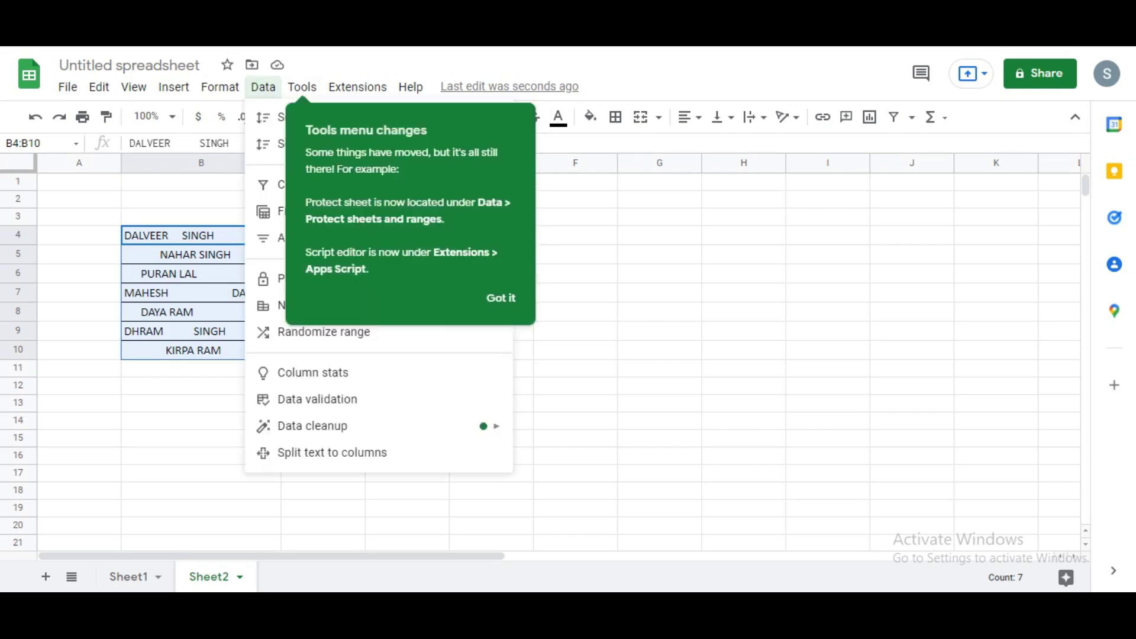
click(502, 298)
click(263, 86)
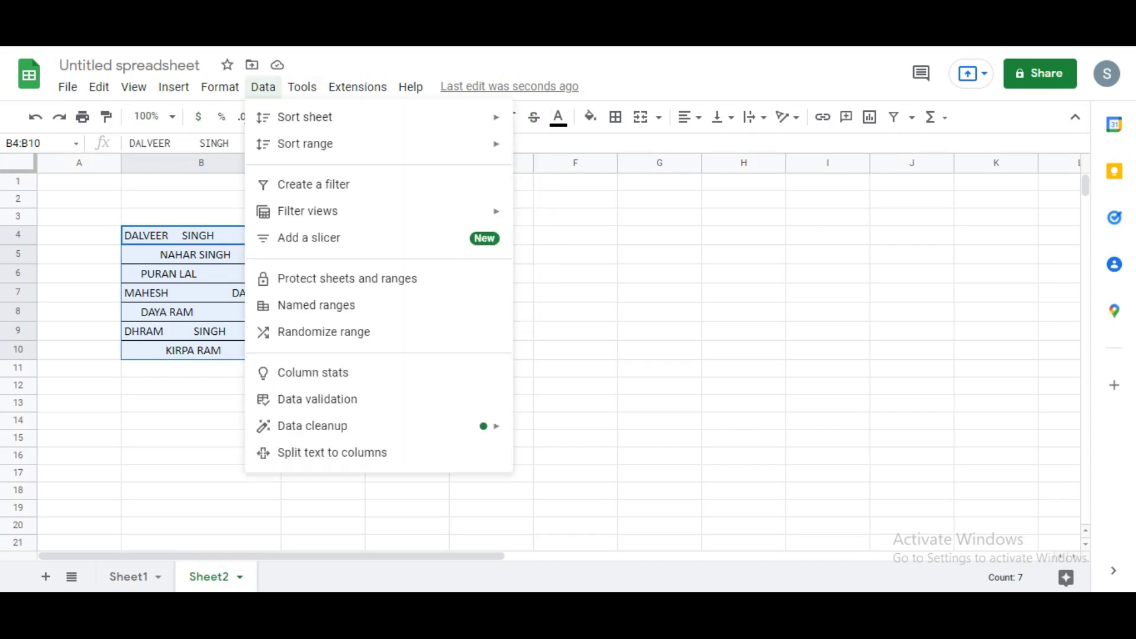
mouse_move(312, 426)
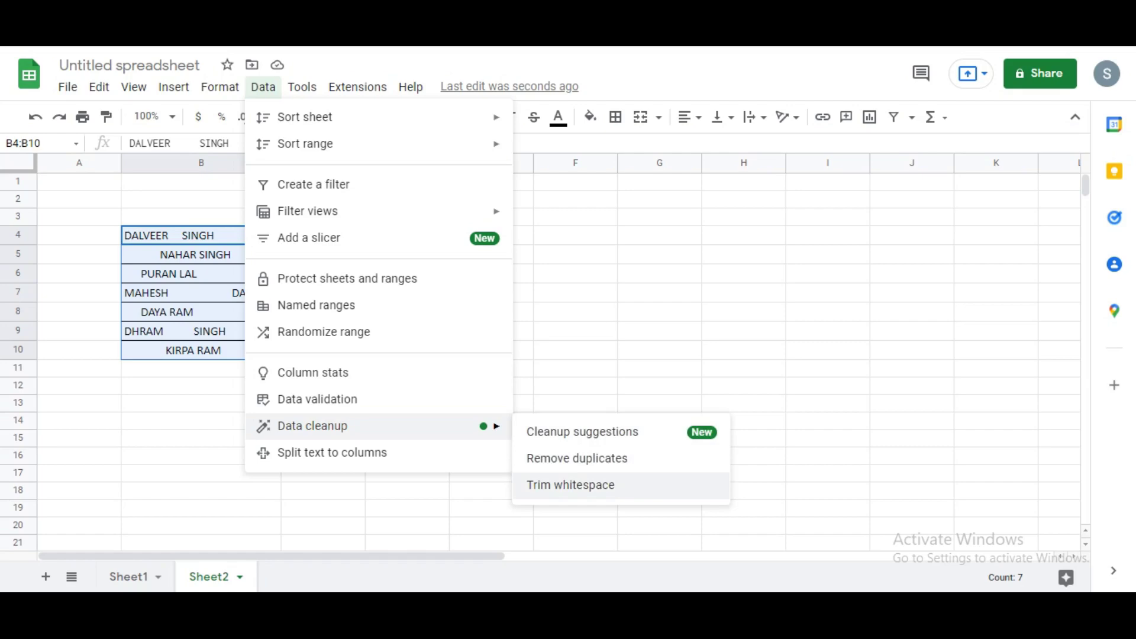
click(570, 485)
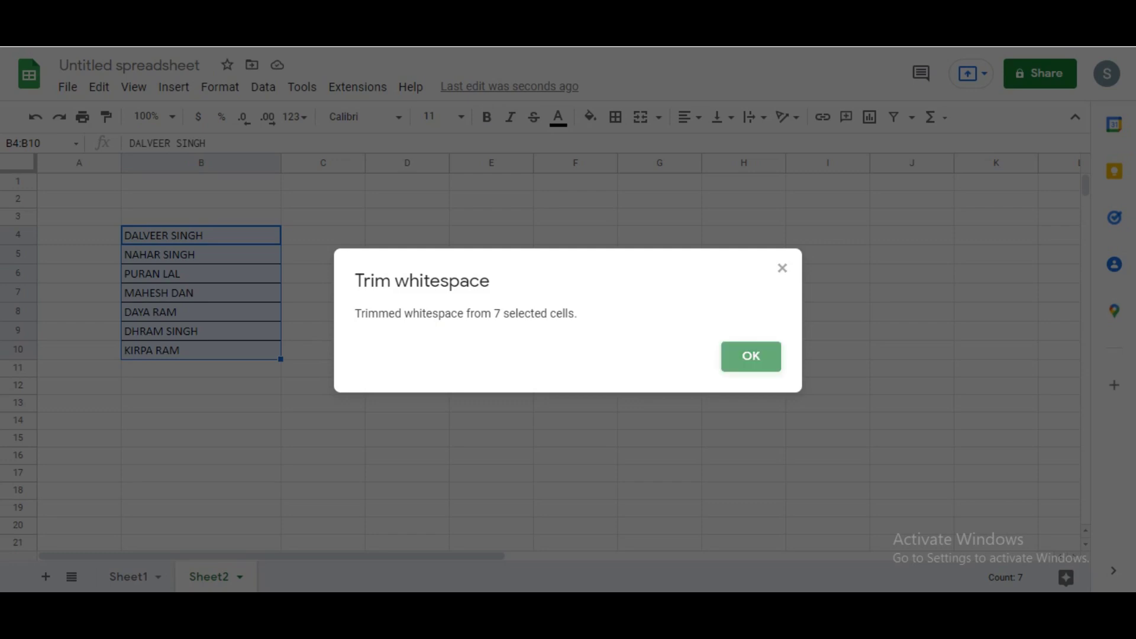
click(751, 356)
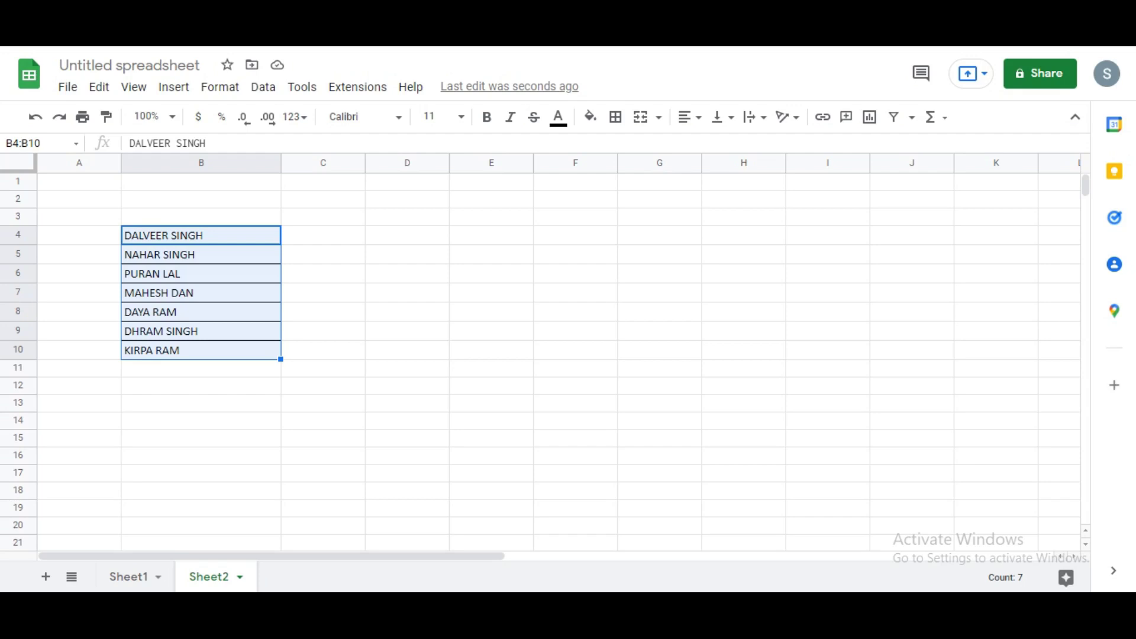
click(264, 87)
mouse_move(302, 87)
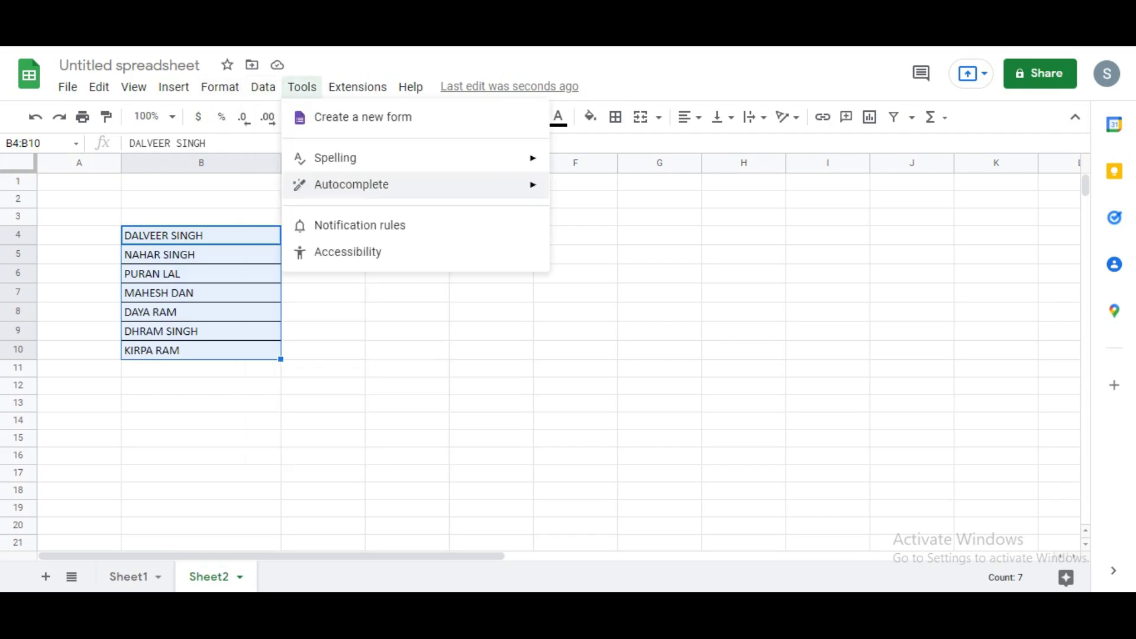
mouse_move(264, 87)
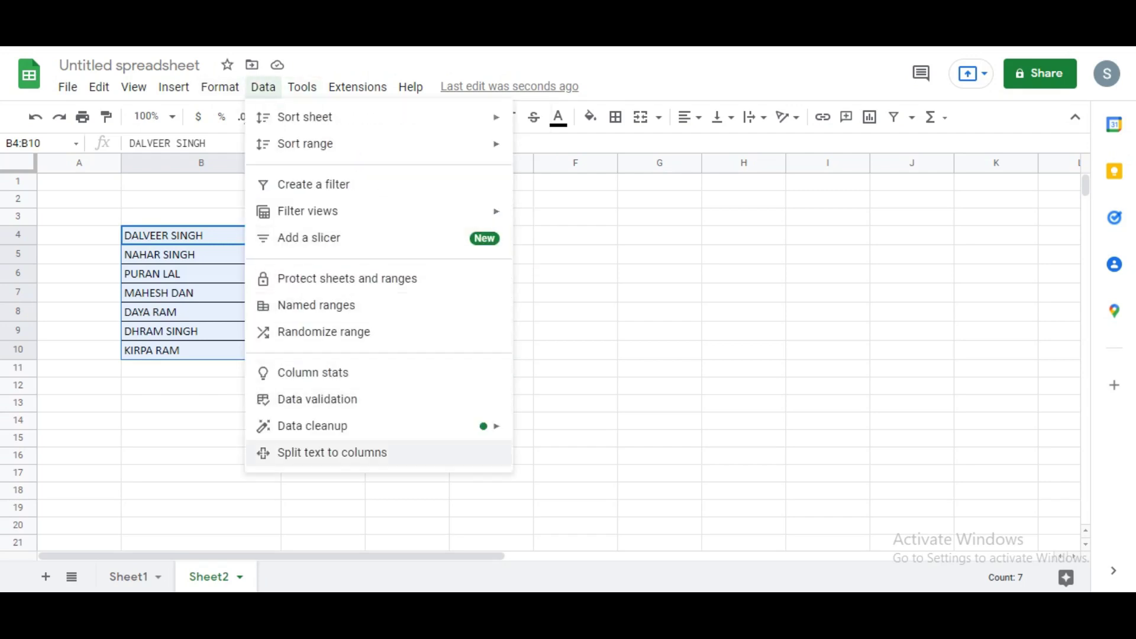
mouse_move(331, 426)
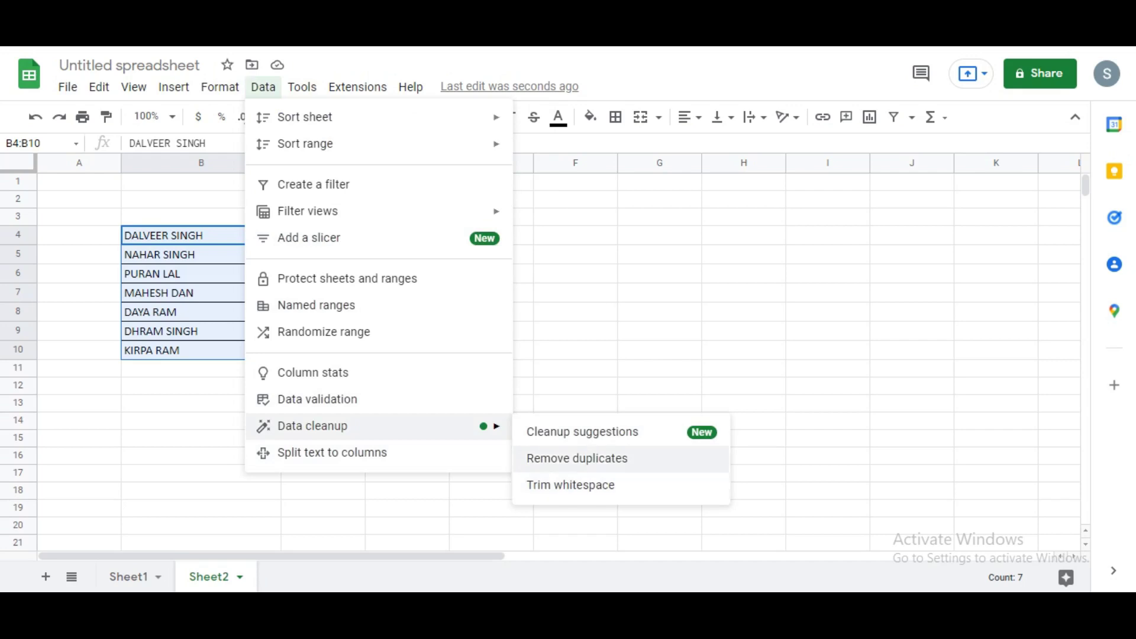
click(575, 331)
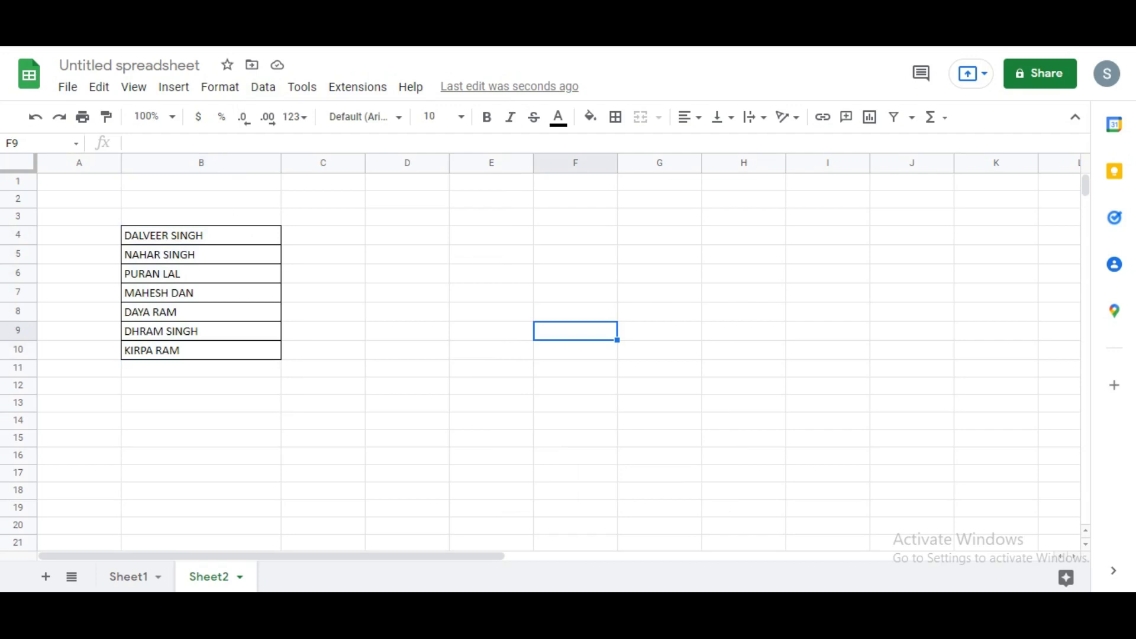
- Enter the date 03/02/2022 in cell B4 of Sheet3, below the Date header
click(324, 386)
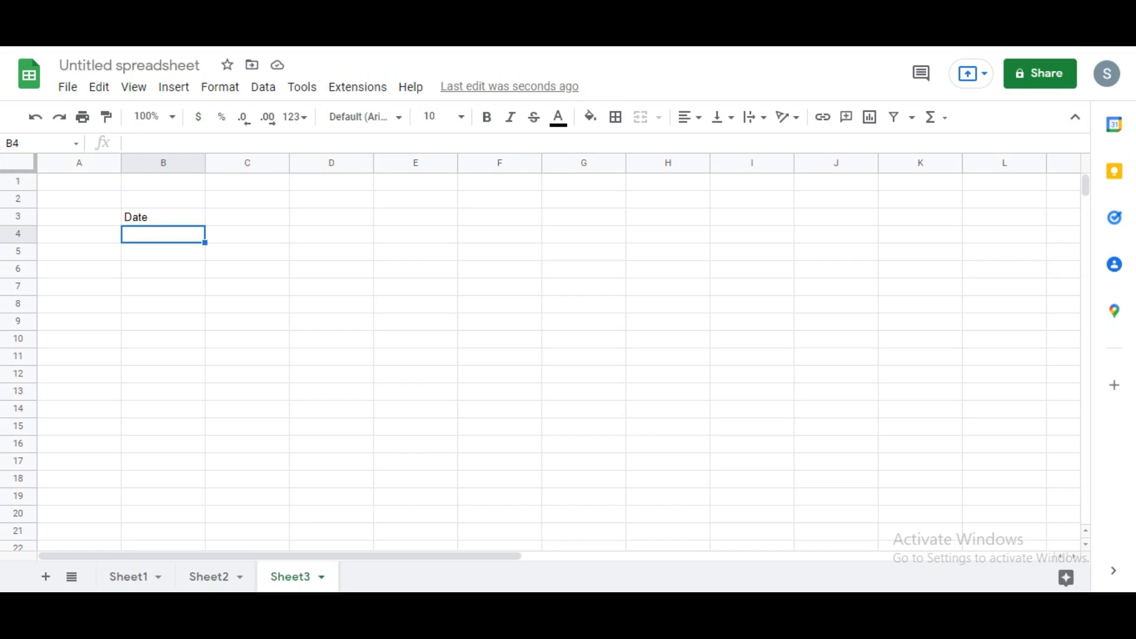
text(03/)
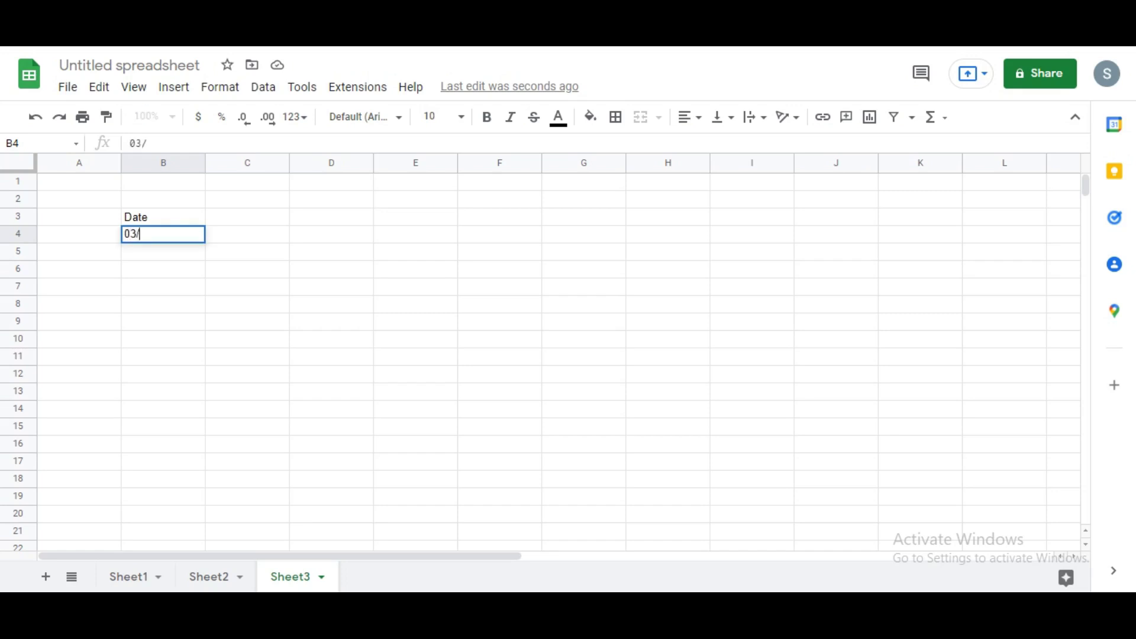
text(02/2022)
key(Return)
click(247, 252)
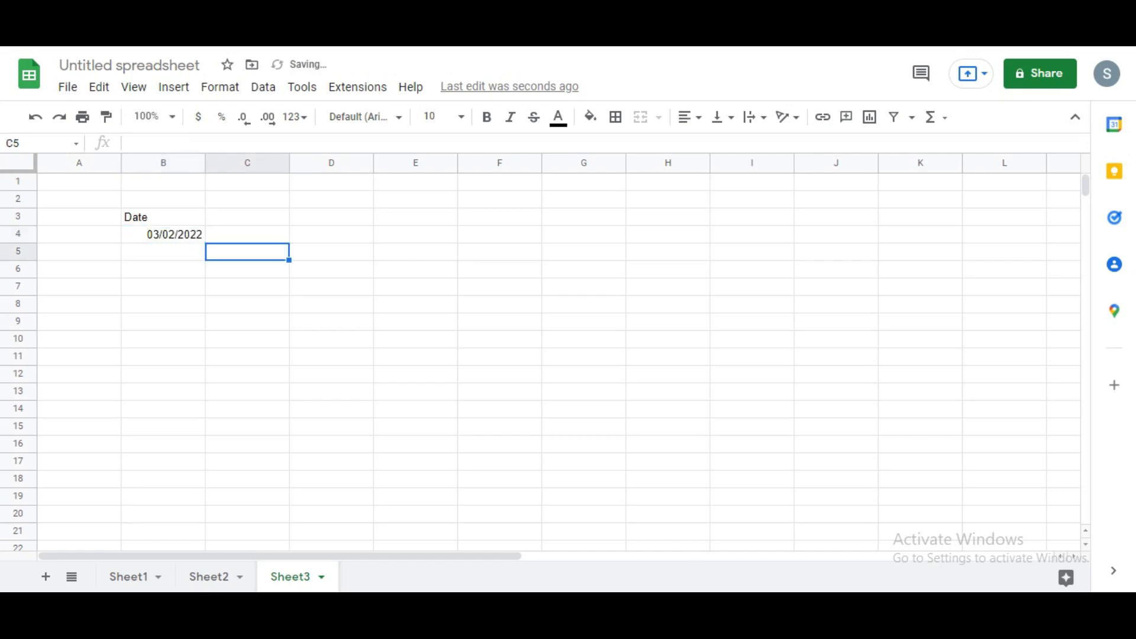
- Use the date picker in cell B4 to choose March 3, 2022, and replace it with February 3, 2022
click(163, 234)
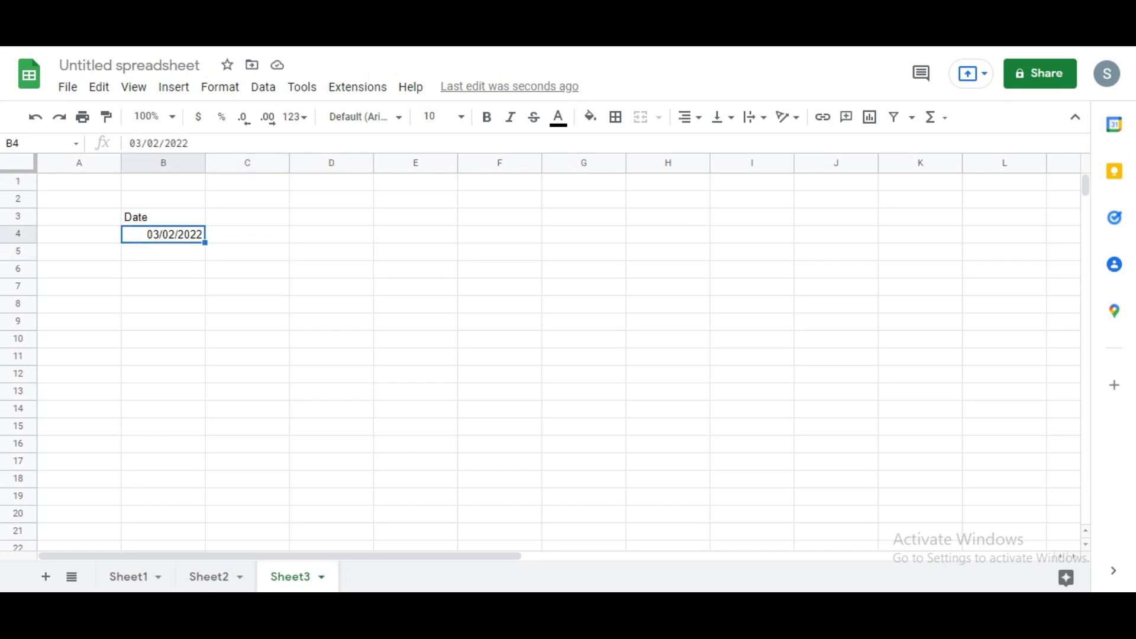
double_click(164, 235)
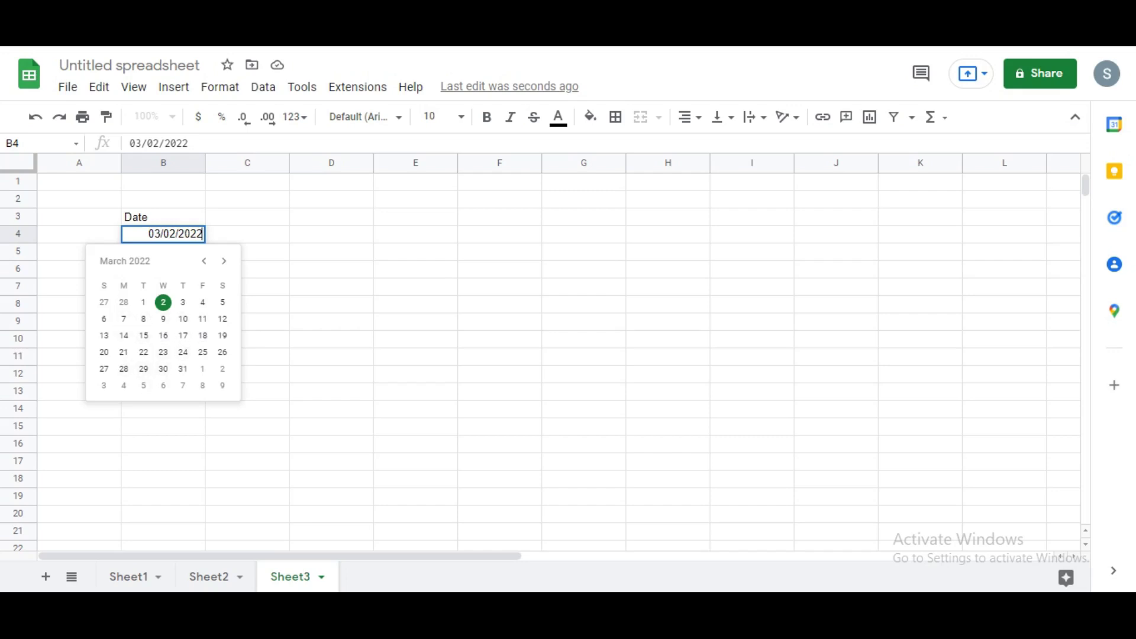
click(183, 303)
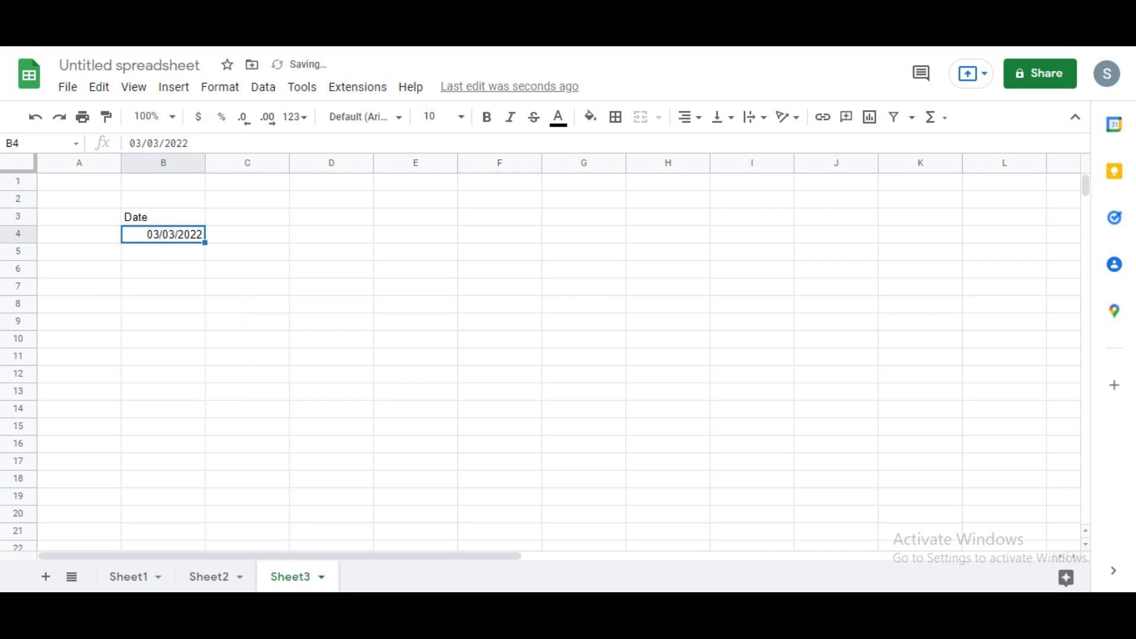
double_click(164, 234)
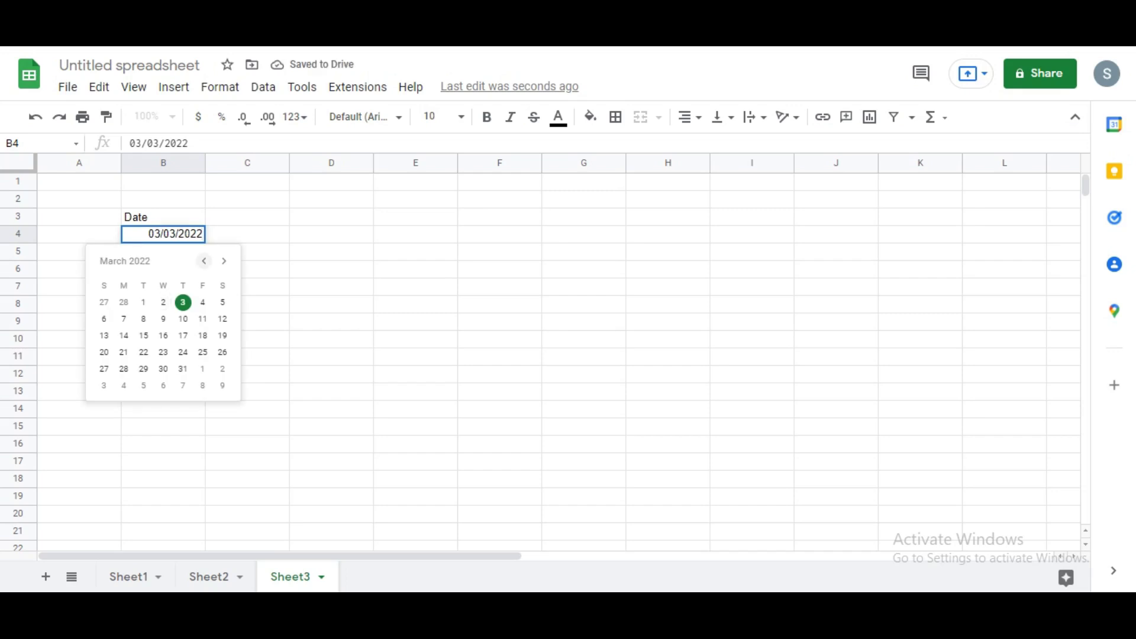
click(204, 261)
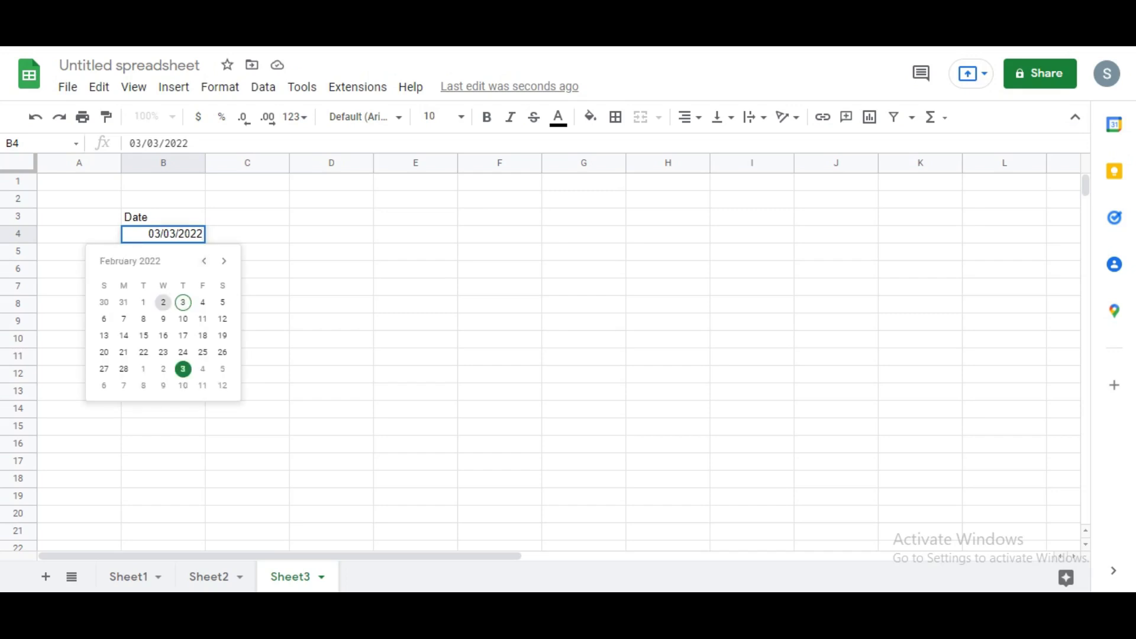
click(183, 303)
click(247, 269)
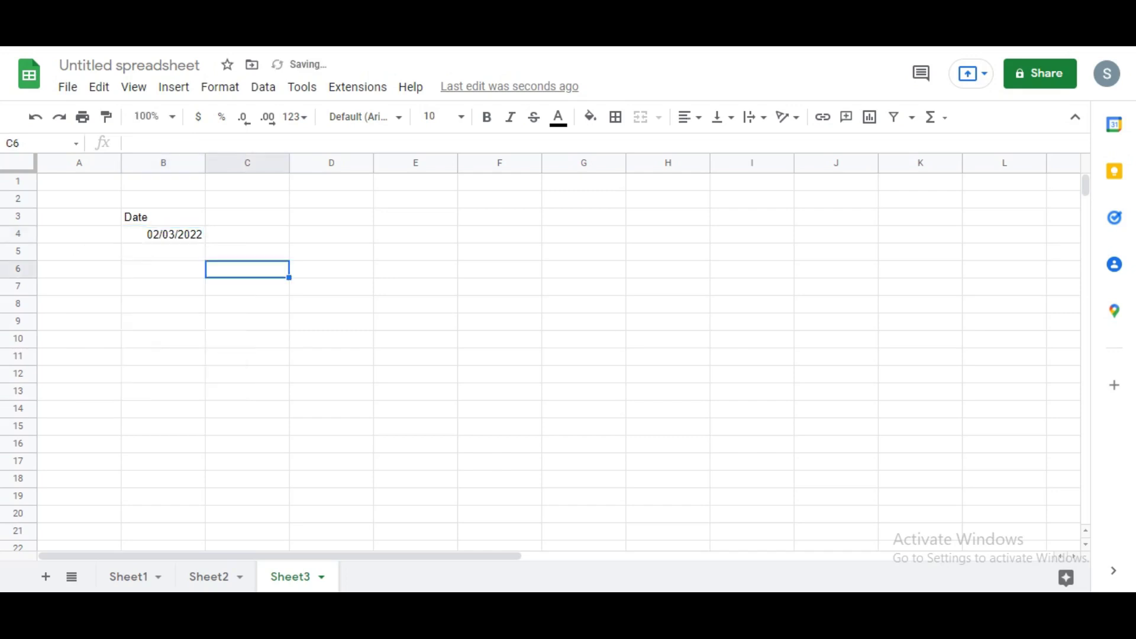
click(163, 252)
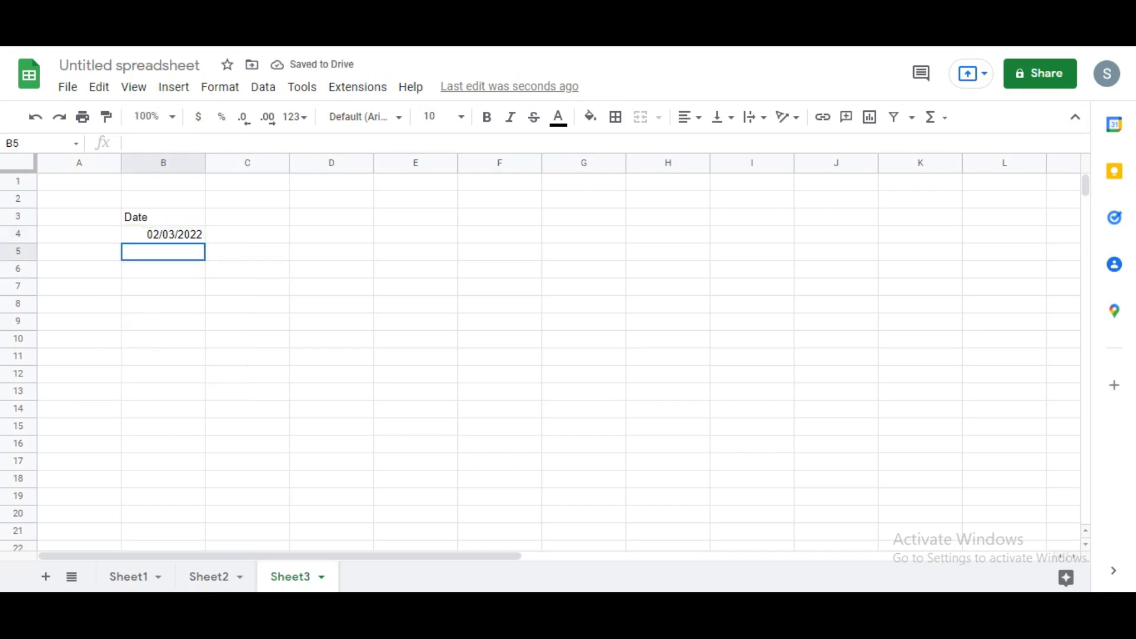
key(shift+Down)
key(shift+Down)
key(shift+Down)
key(shift+Down)
key(shift+Down)
key(shift+Down)
key(shift+Down)
key(shift+Down)
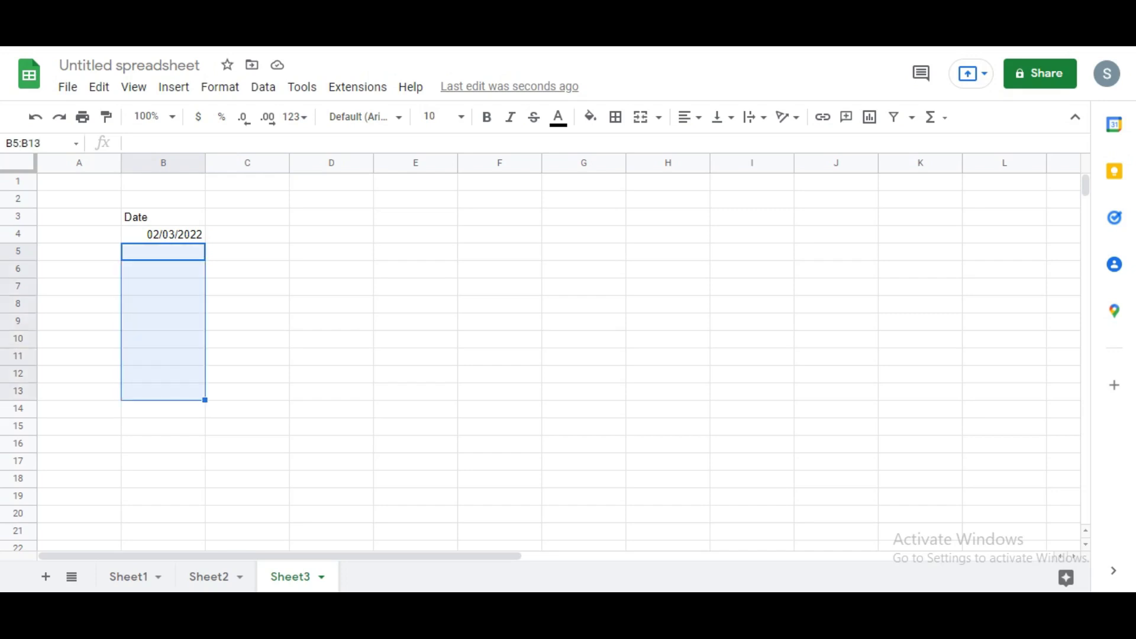
click(247, 304)
drag(164, 251, 168, 179)
scroll(169, 296, up, 5)
click(248, 252)
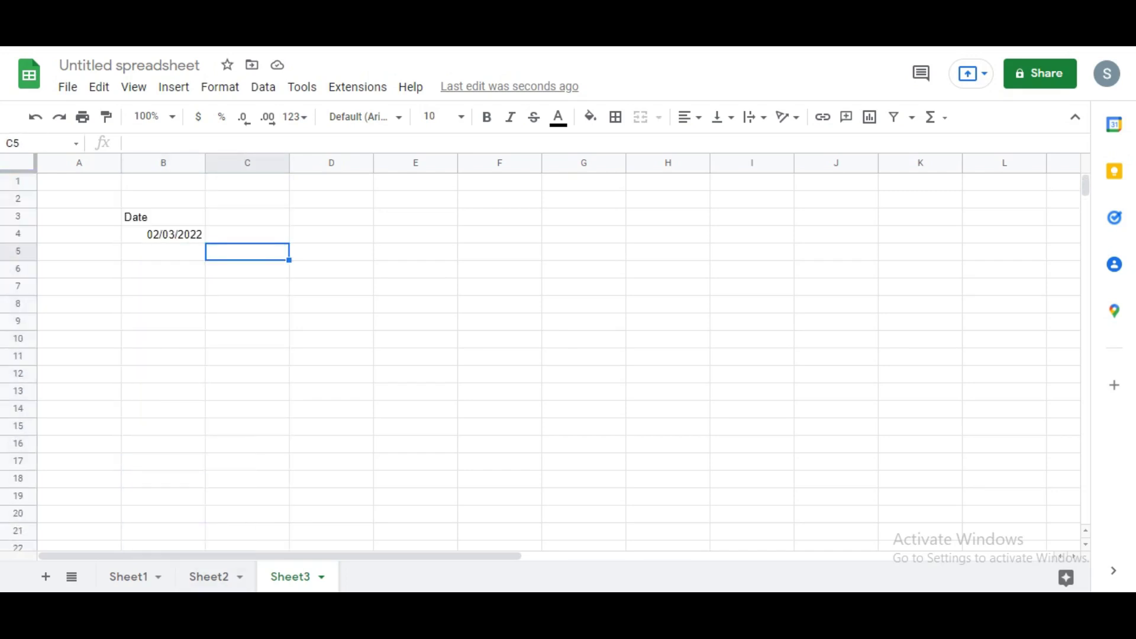
- Apply data validation to cells B5:B16 of Sheet3 with the criteria Date, is valid date
drag(163, 252, 163, 443)
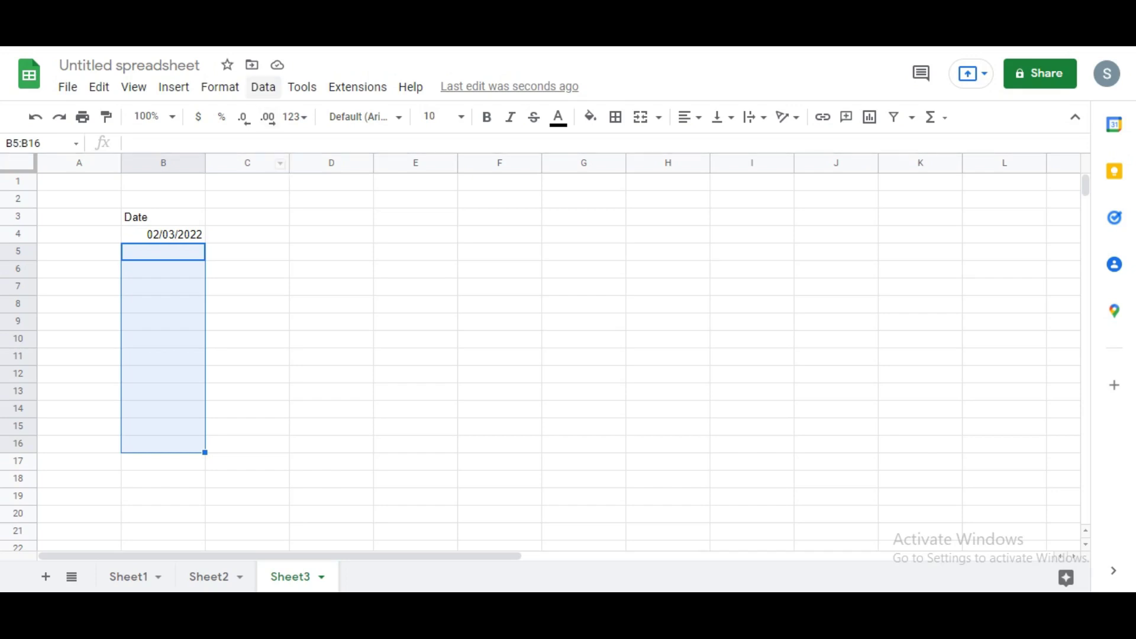
click(263, 87)
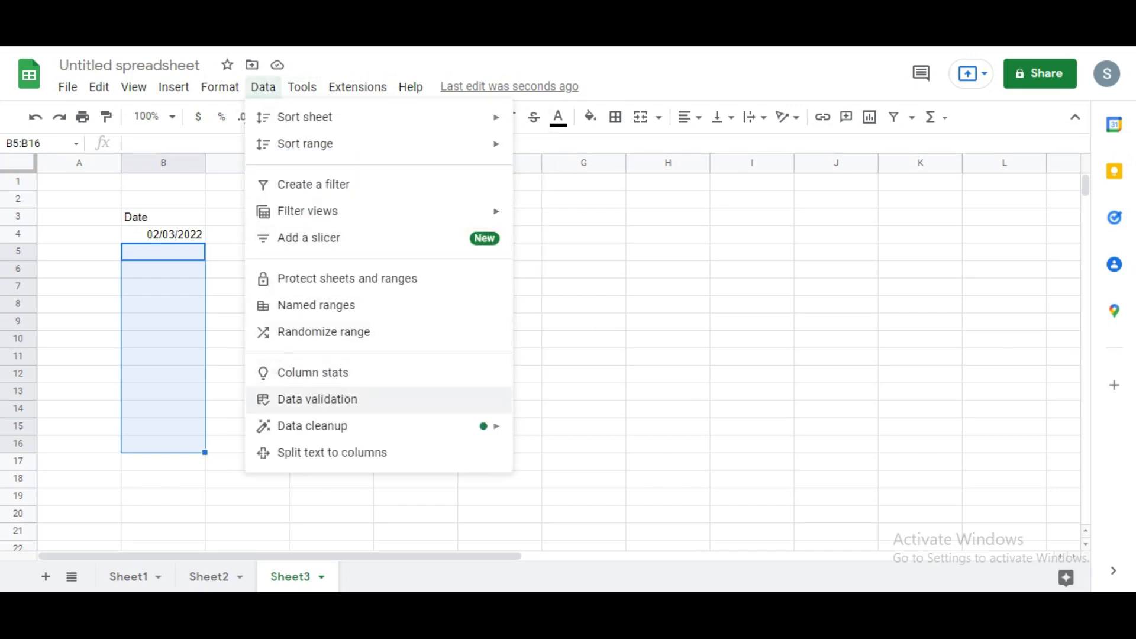
click(317, 399)
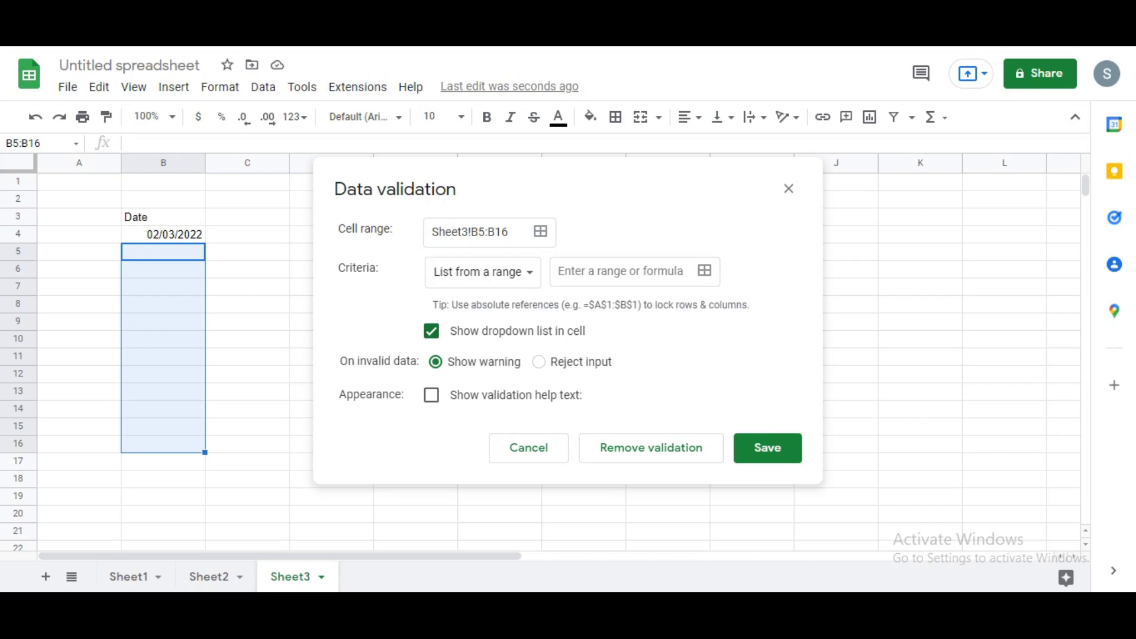
click(483, 272)
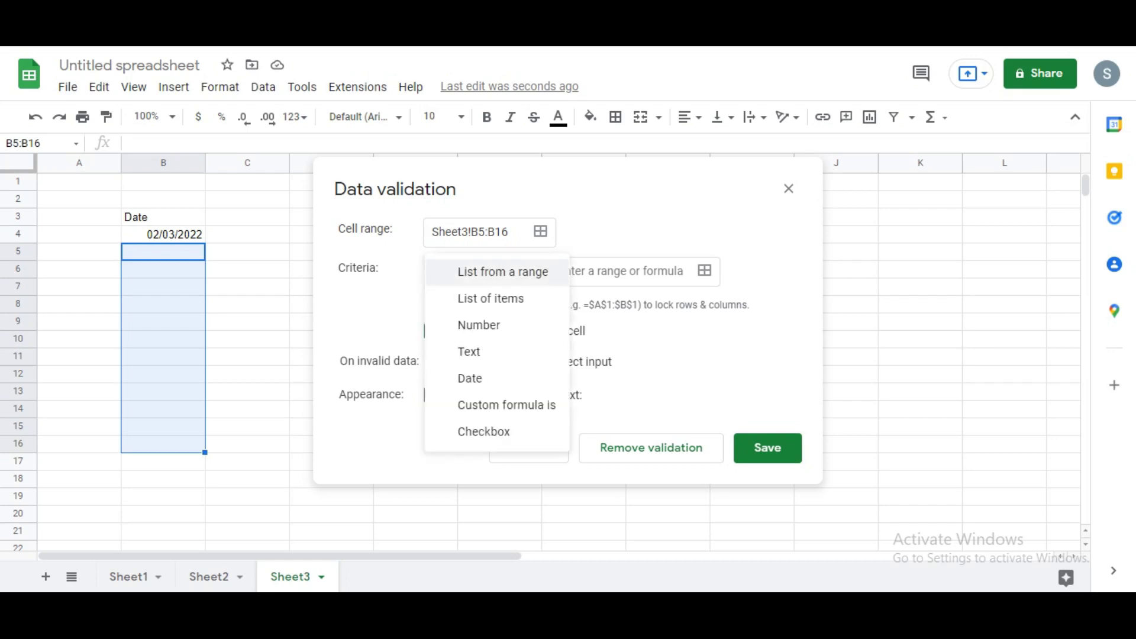
key(Return)
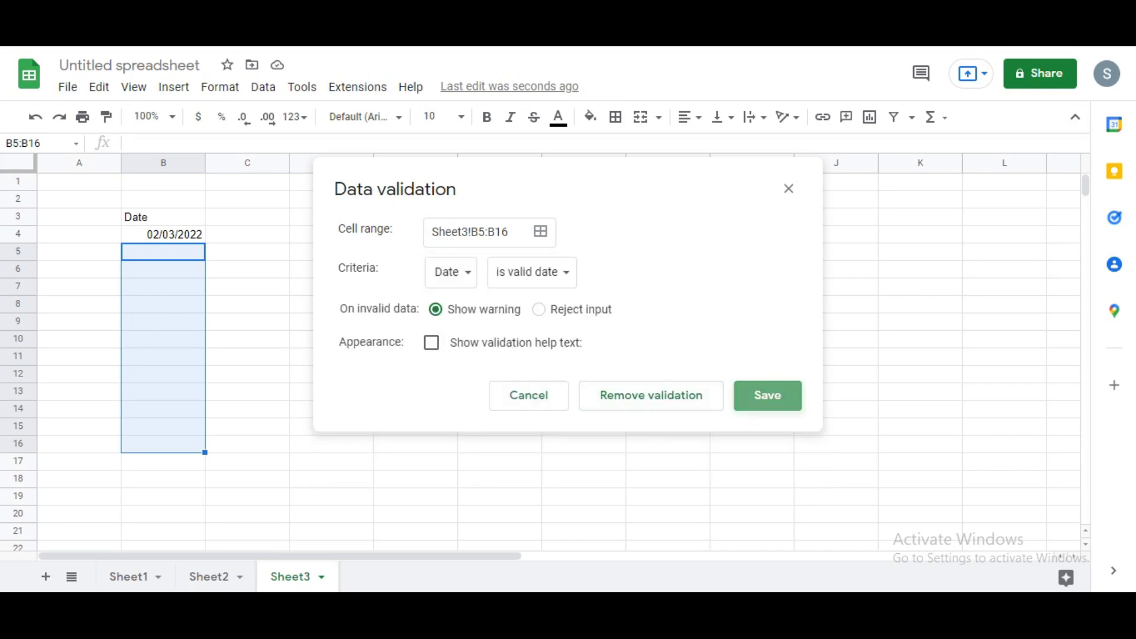
click(768, 396)
click(331, 304)
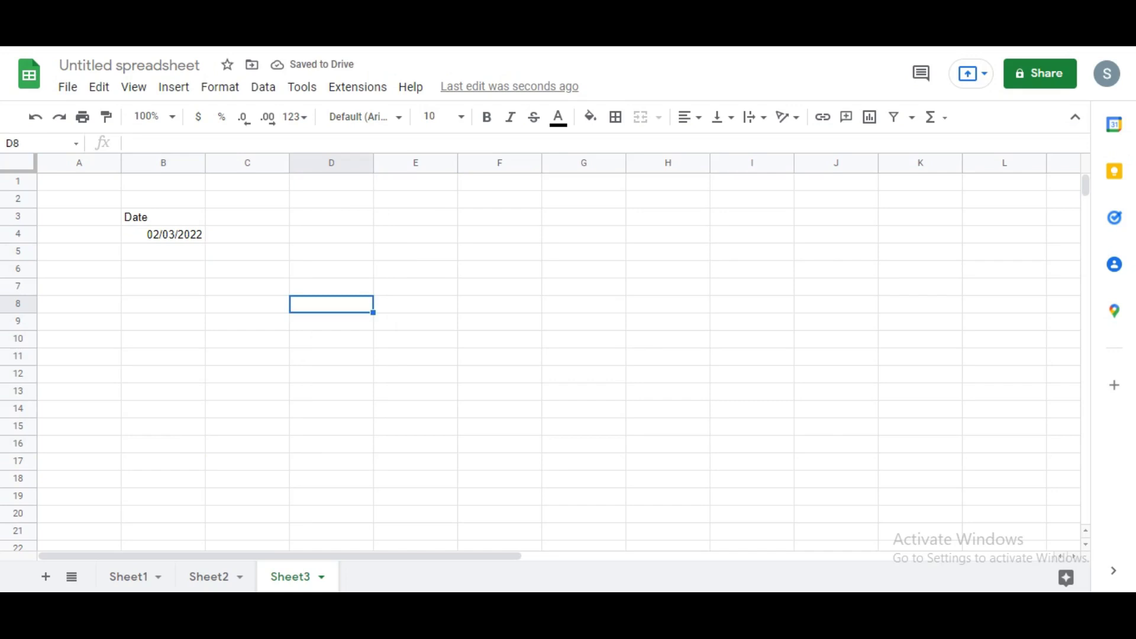
- Fill cells B5:B8 from the date picker with 2022-02-08, 2022-02-17, 2022-02-18 and 2022-02-19
double_click(161, 252)
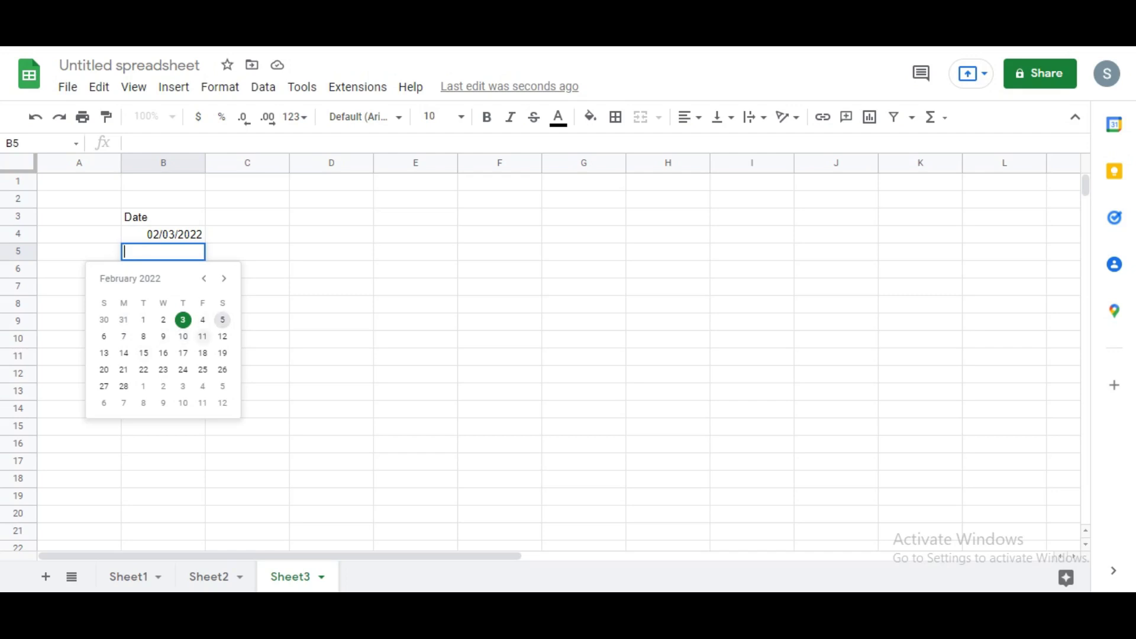
click(143, 336)
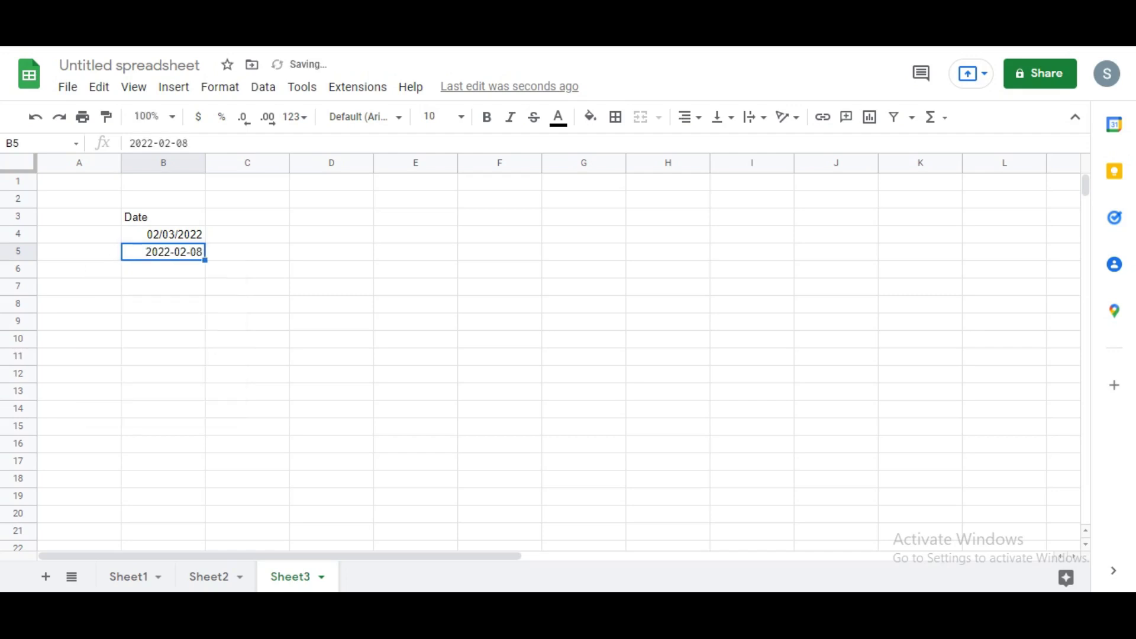
double_click(163, 270)
click(182, 371)
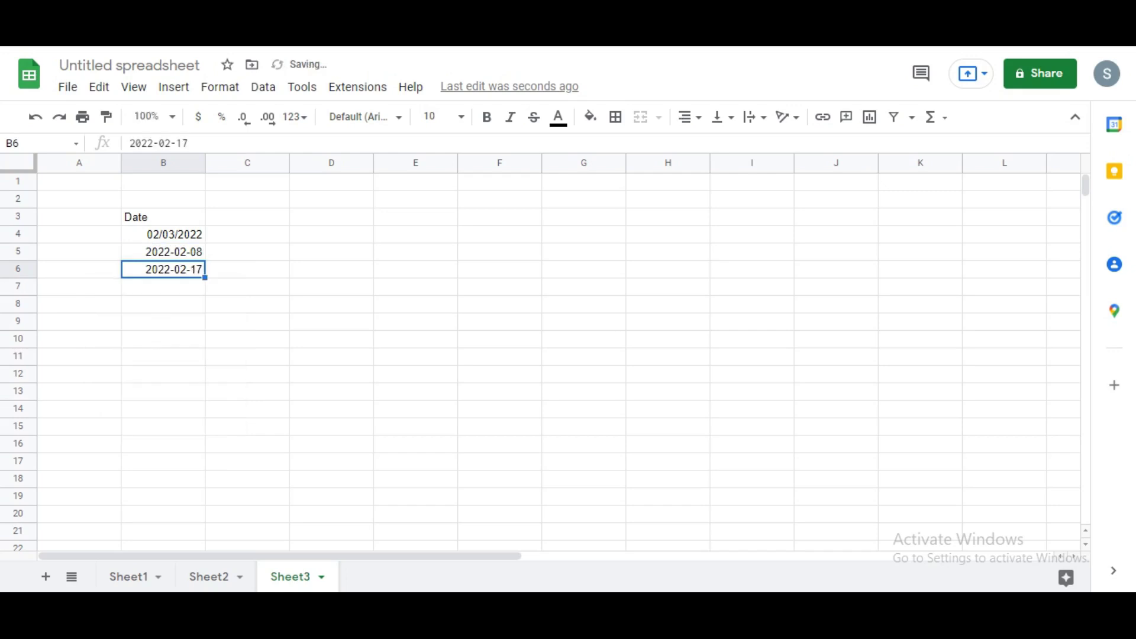
double_click(162, 287)
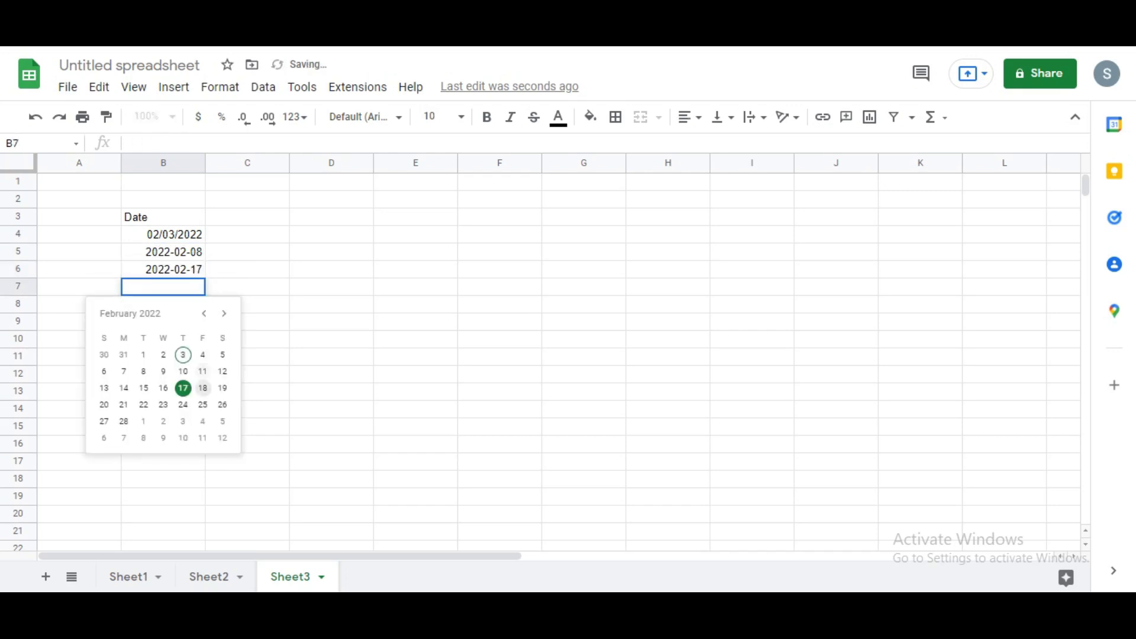
click(203, 388)
double_click(163, 304)
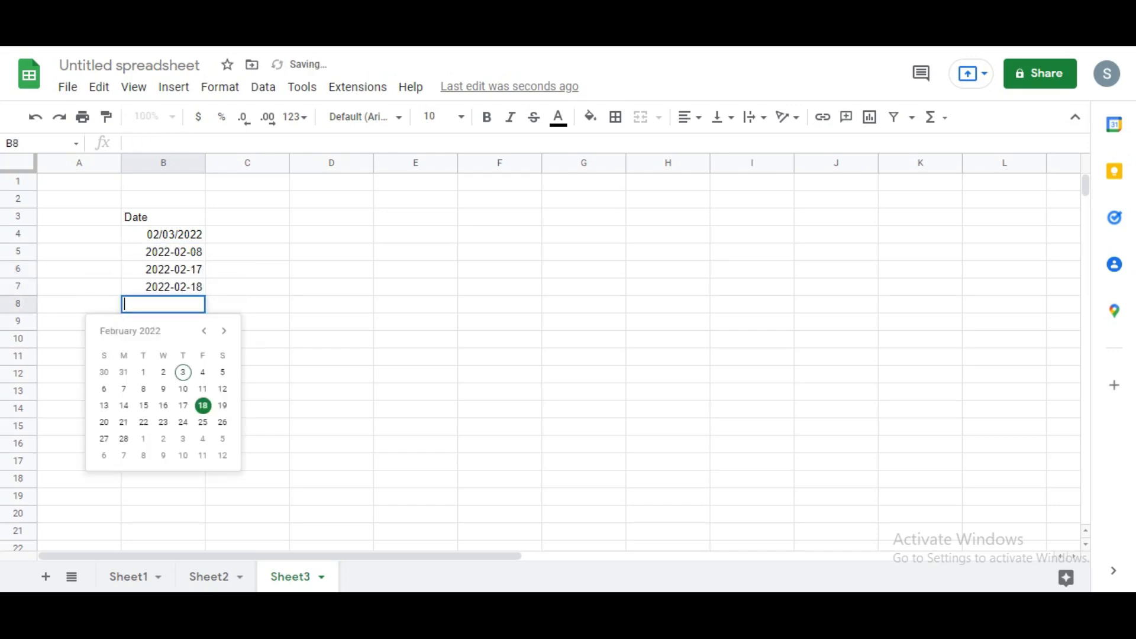
click(222, 406)
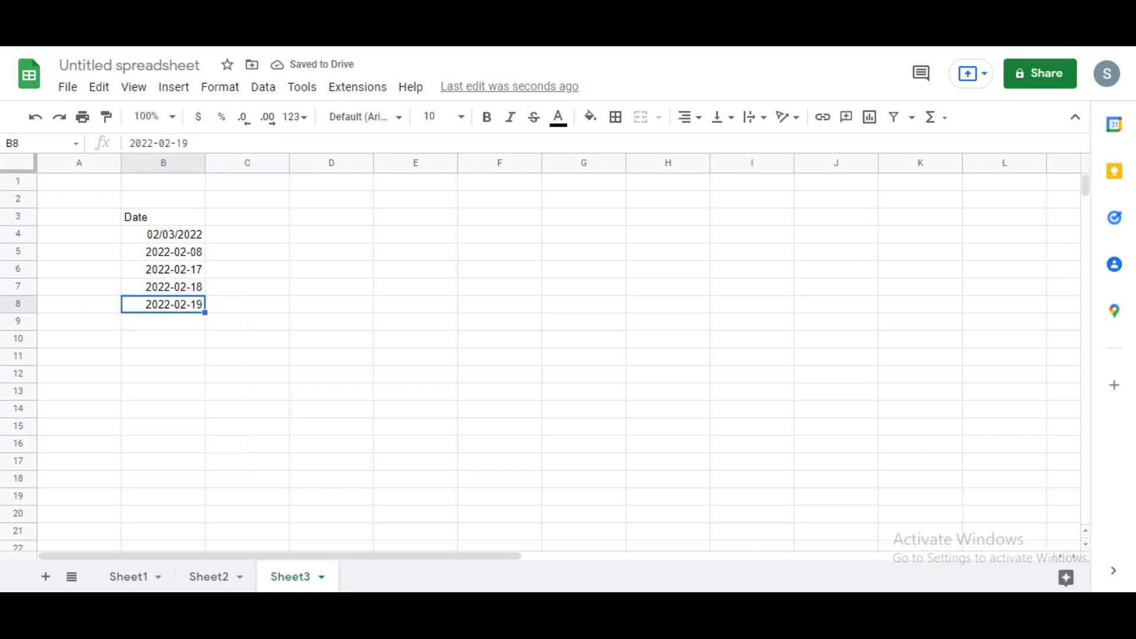
- Review the data validation settings of the dates in cells B5:B8 and close them without changes
drag(163, 252, 162, 304)
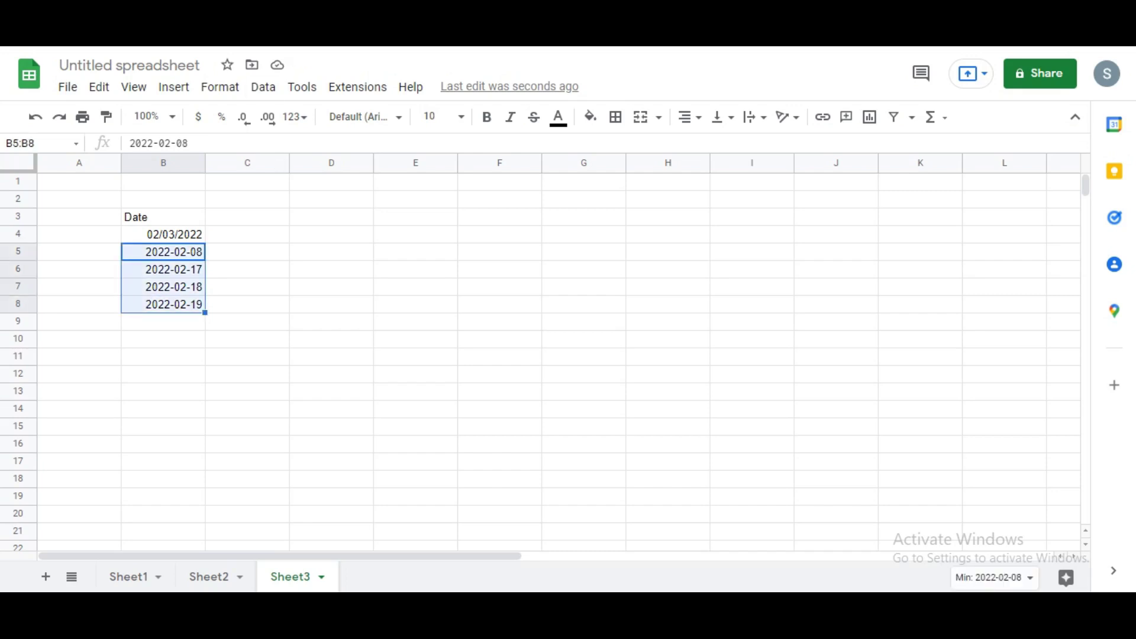
click(263, 87)
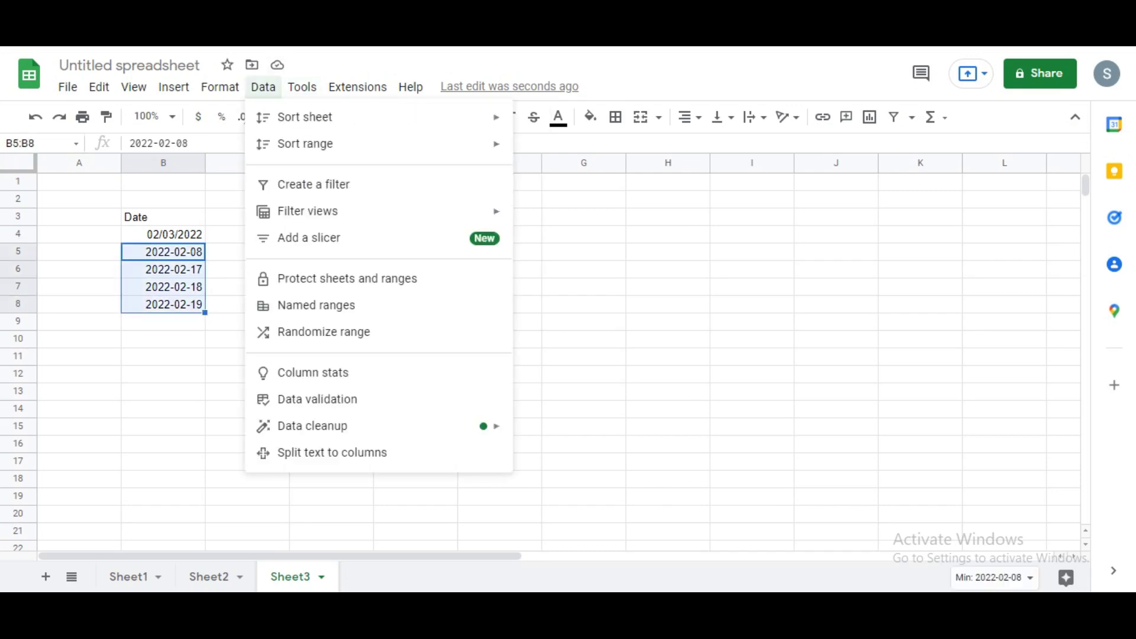
click(317, 400)
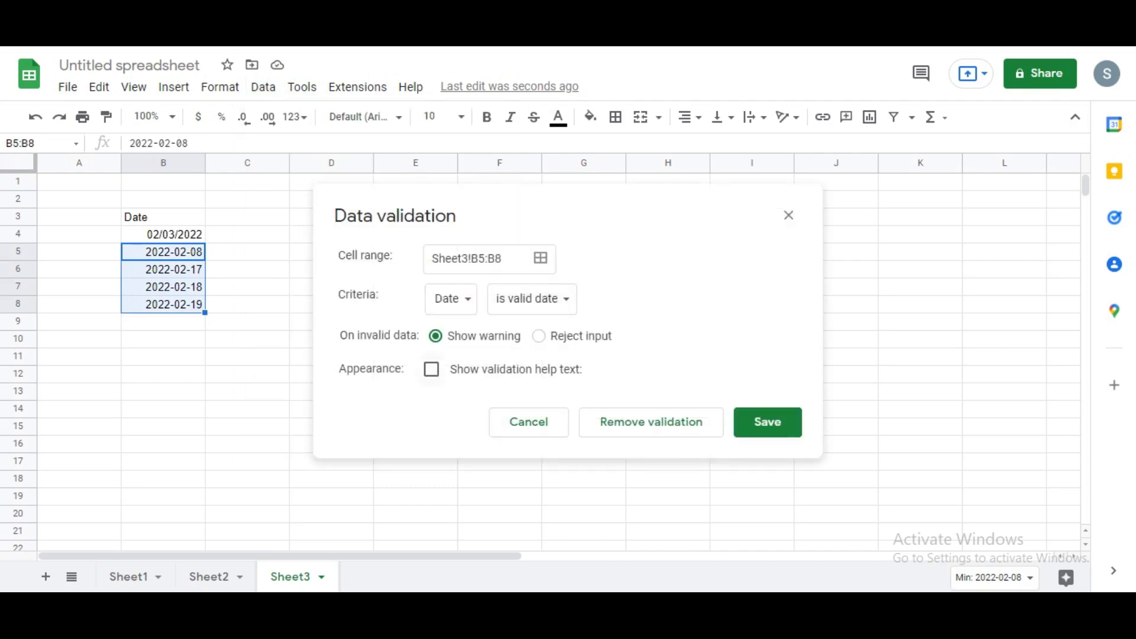
click(788, 214)
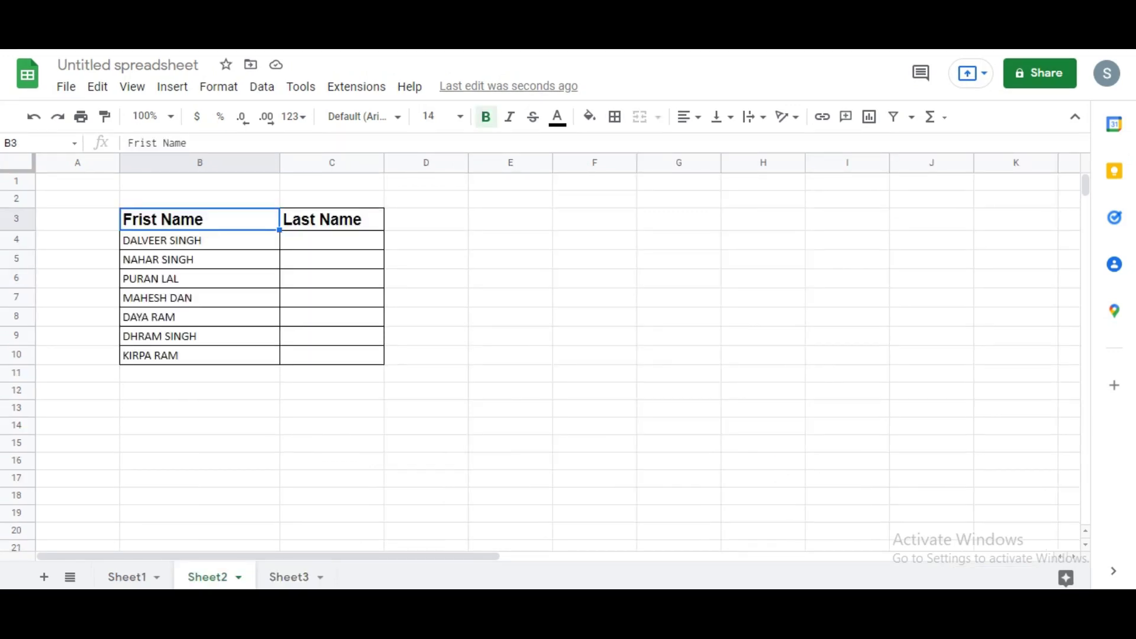
- Split the full names in cells B4:B10 of Sheet2 into columns with Space as the separator, and show the separator options again
drag(200, 240, 199, 355)
click(200, 391)
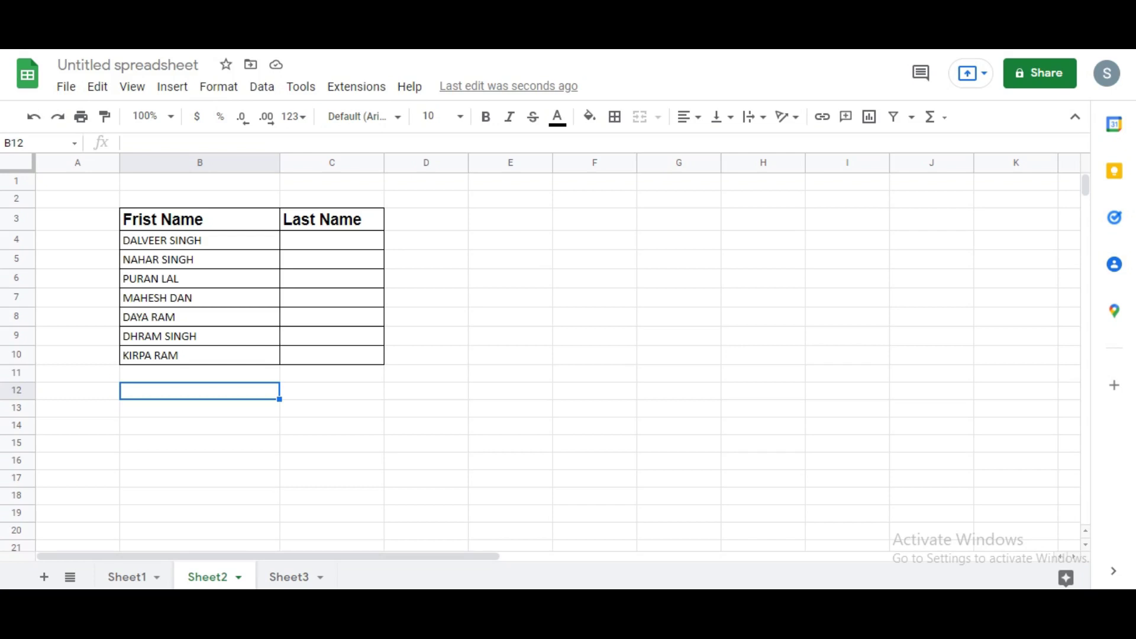
click(199, 241)
key(shift+Down)
key(shift+Down)
key(shift+Down)
key(shift+Down)
key(shift+Down)
key(shift+Down)
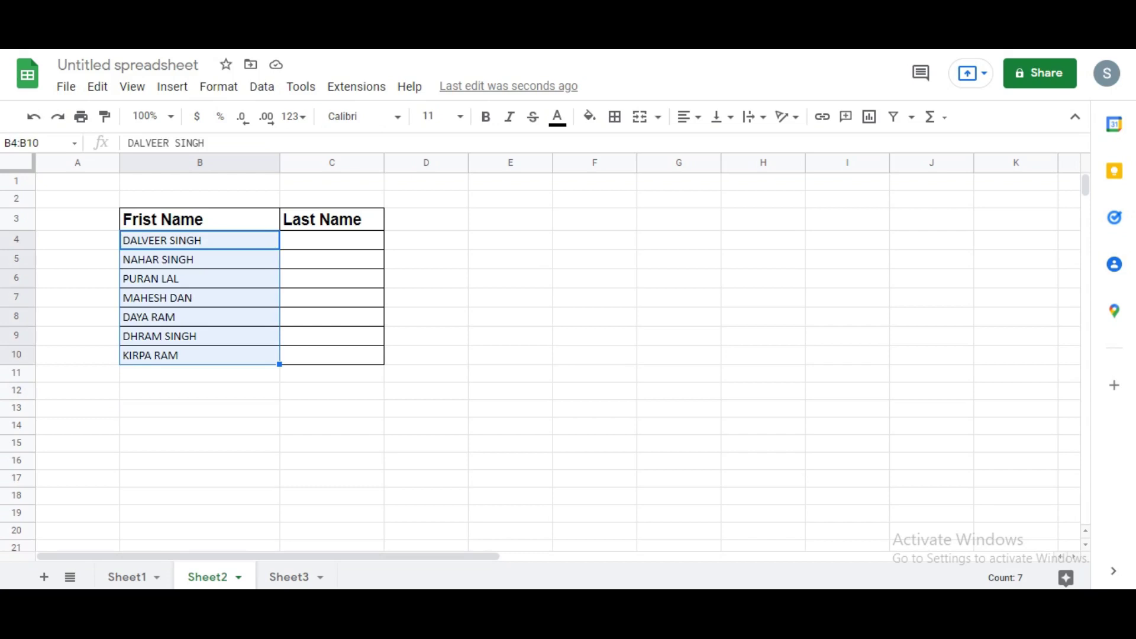
click(261, 86)
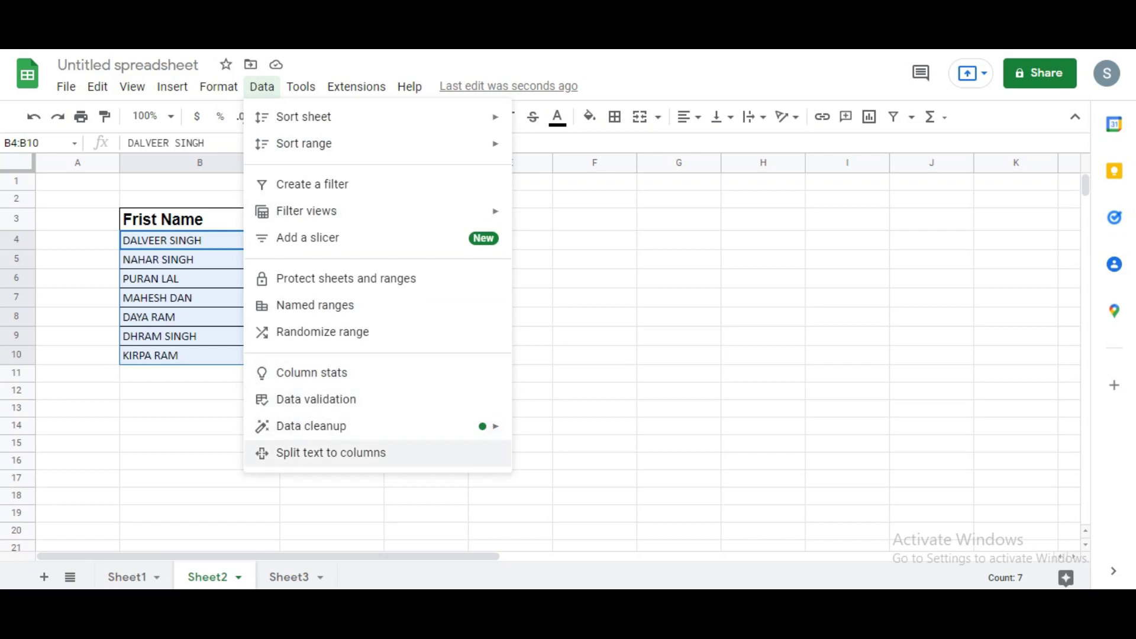
click(331, 453)
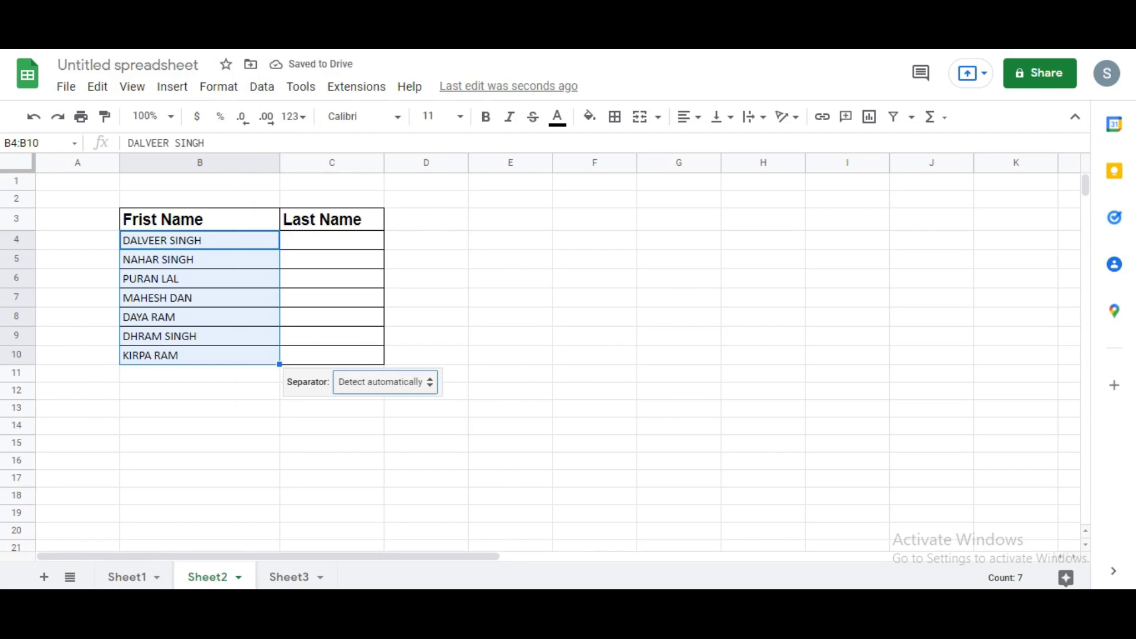
click(386, 382)
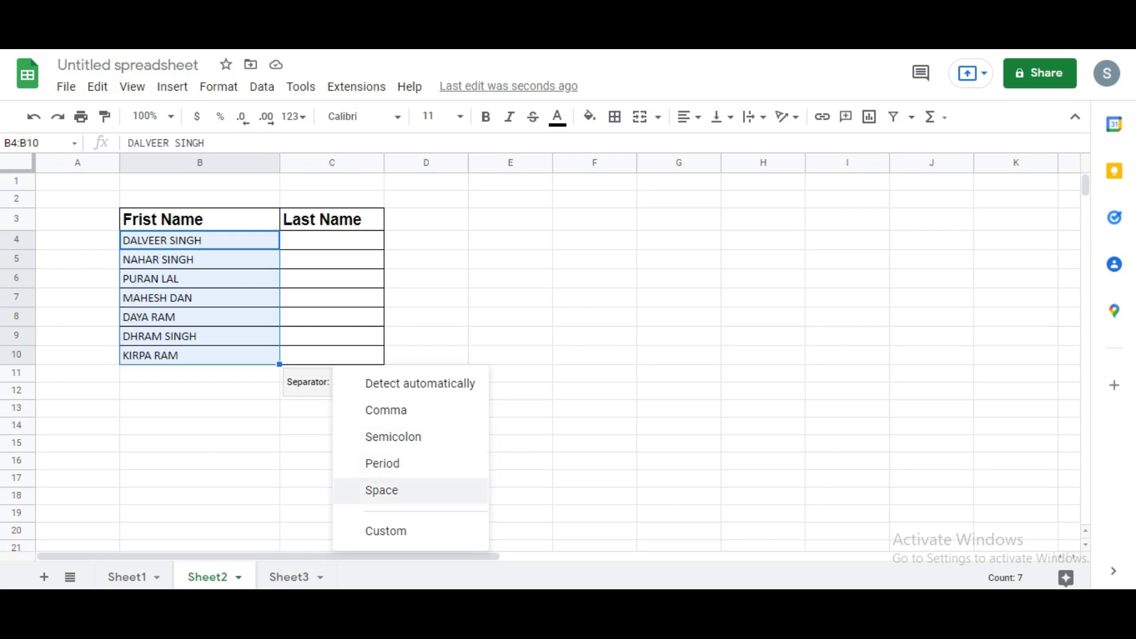
click(381, 490)
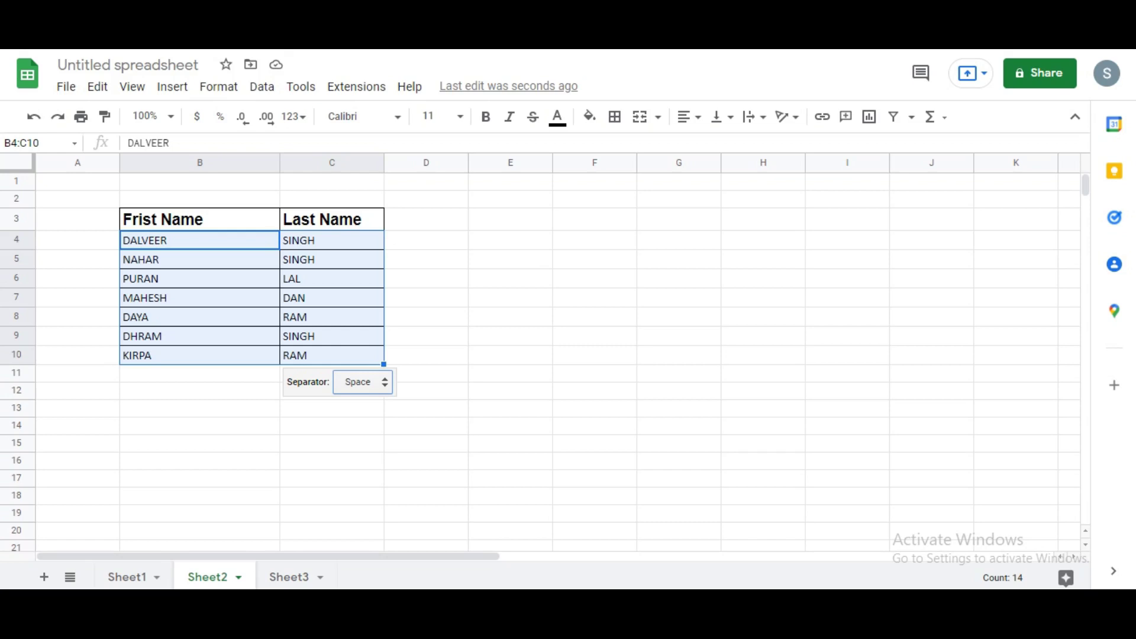
click(362, 382)
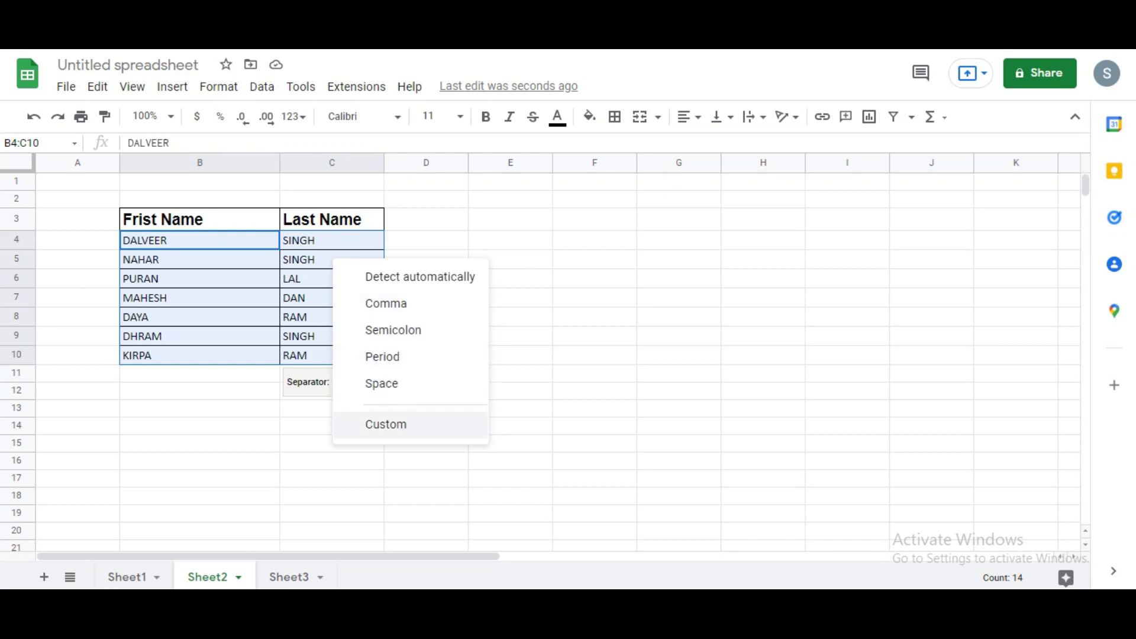
- Set the separator of the split names in Sheet2 to Custom and leave the custom separator empty
click(385, 424)
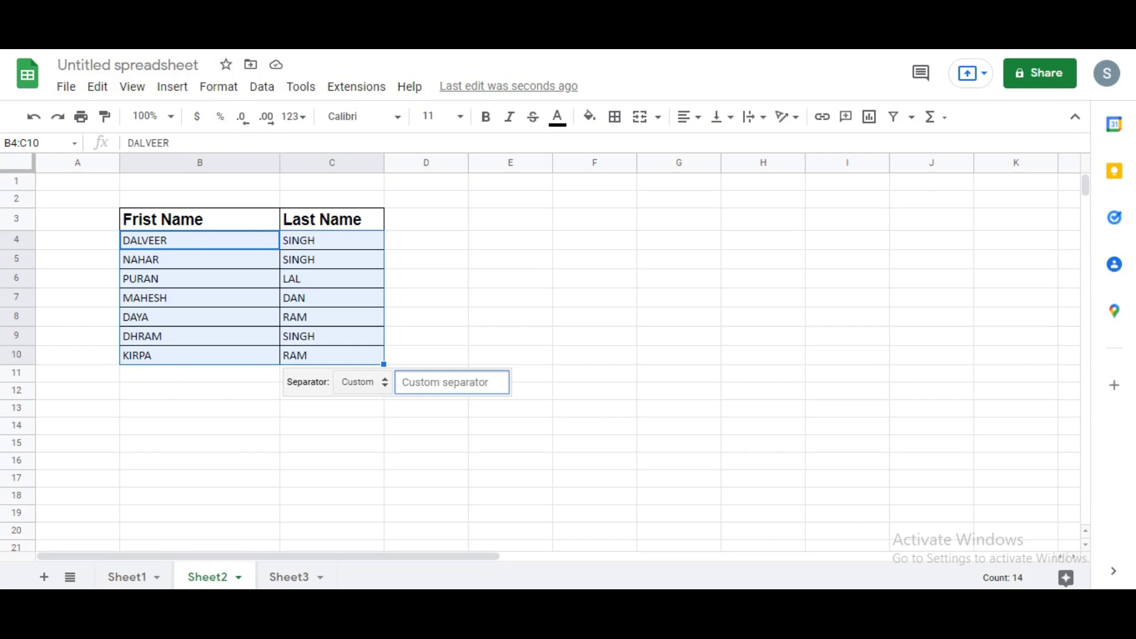
click(595, 297)
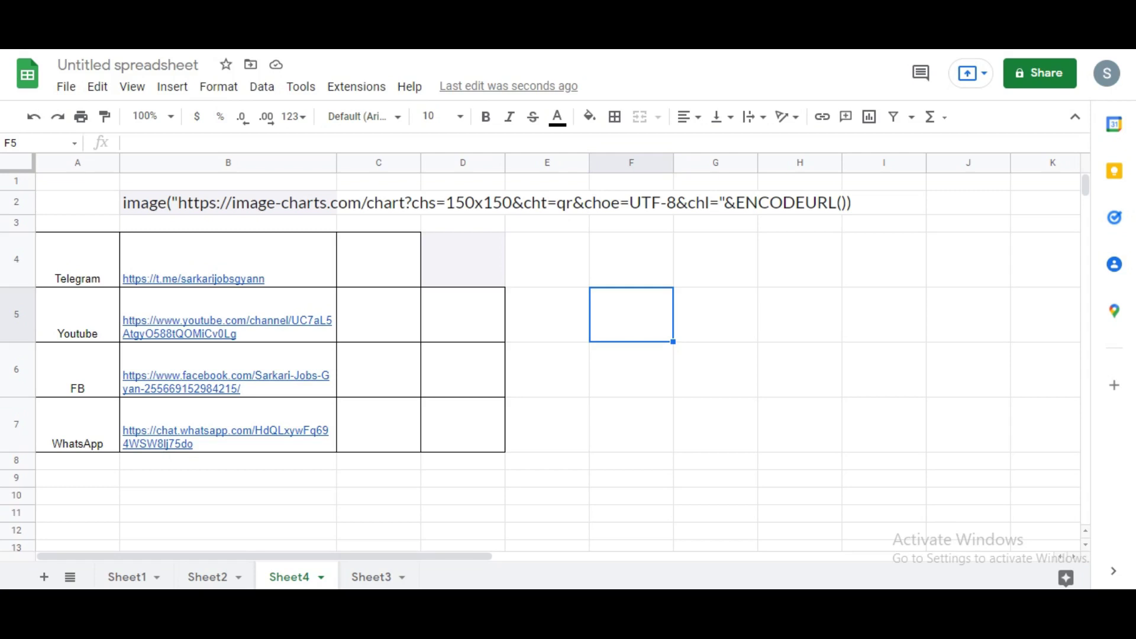
- Apply all borders to cell D4 of Sheet4
click(463, 260)
click(615, 117)
click(621, 149)
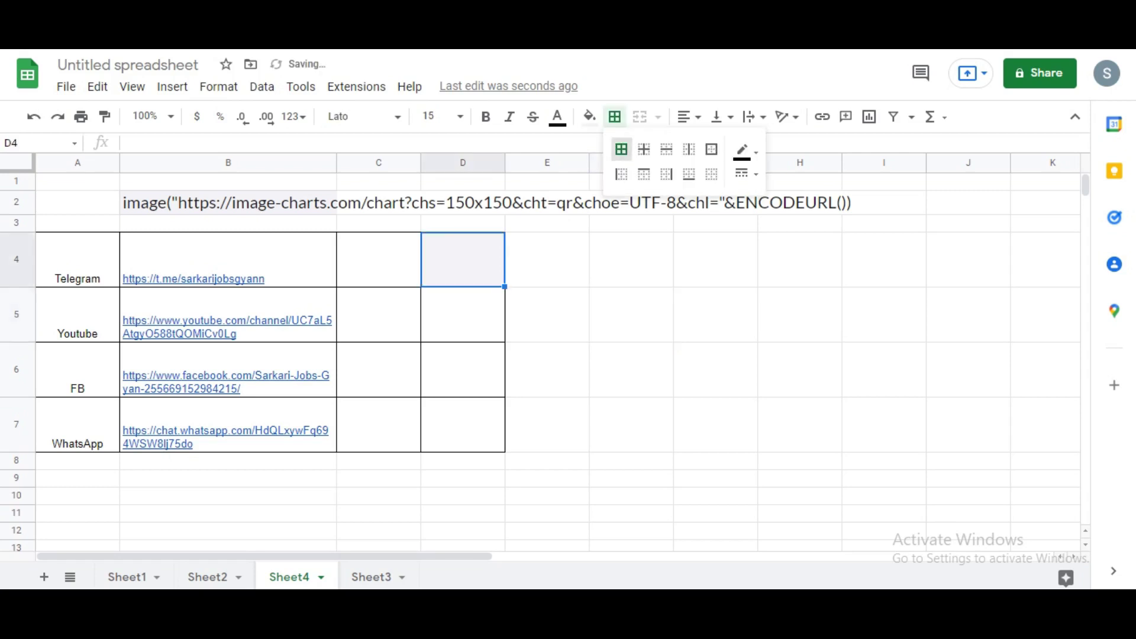
click(632, 315)
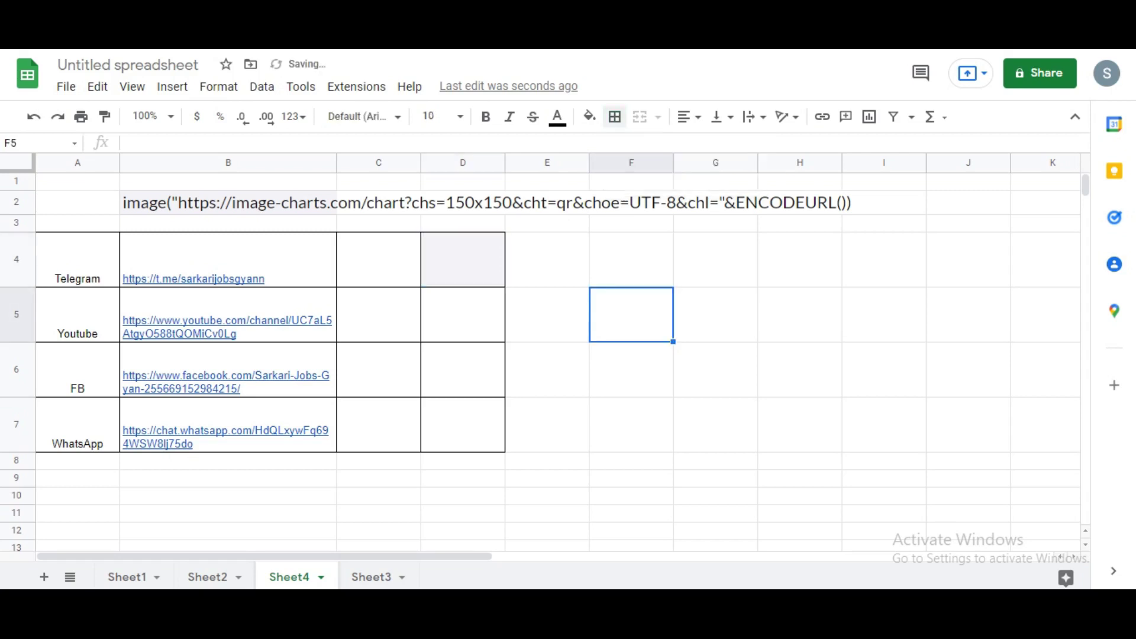
- Review the platform labels in cells A4:A7 and their links in B4:B7, including the preview of the Youtube link
click(78, 259)
click(78, 314)
click(78, 370)
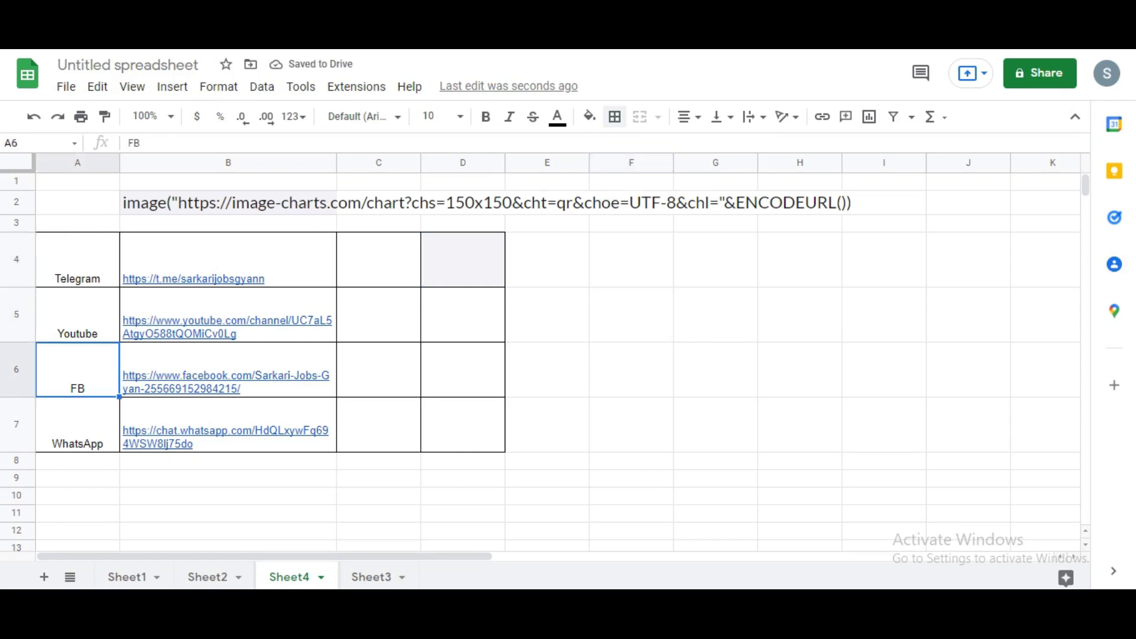
click(77, 424)
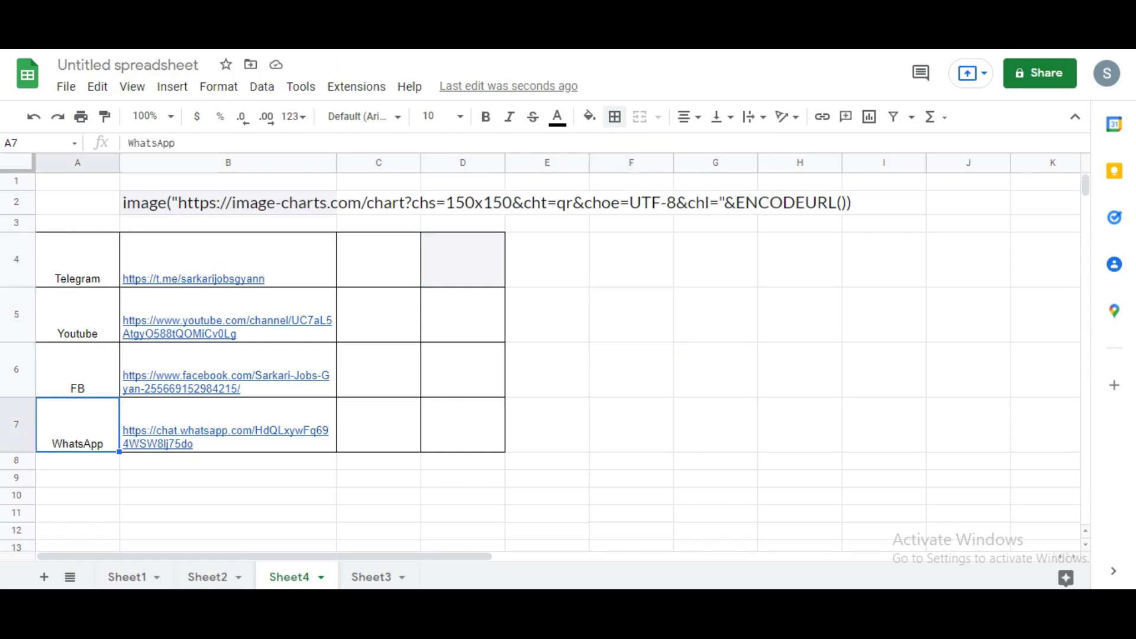
drag(228, 260, 227, 425)
click(632, 370)
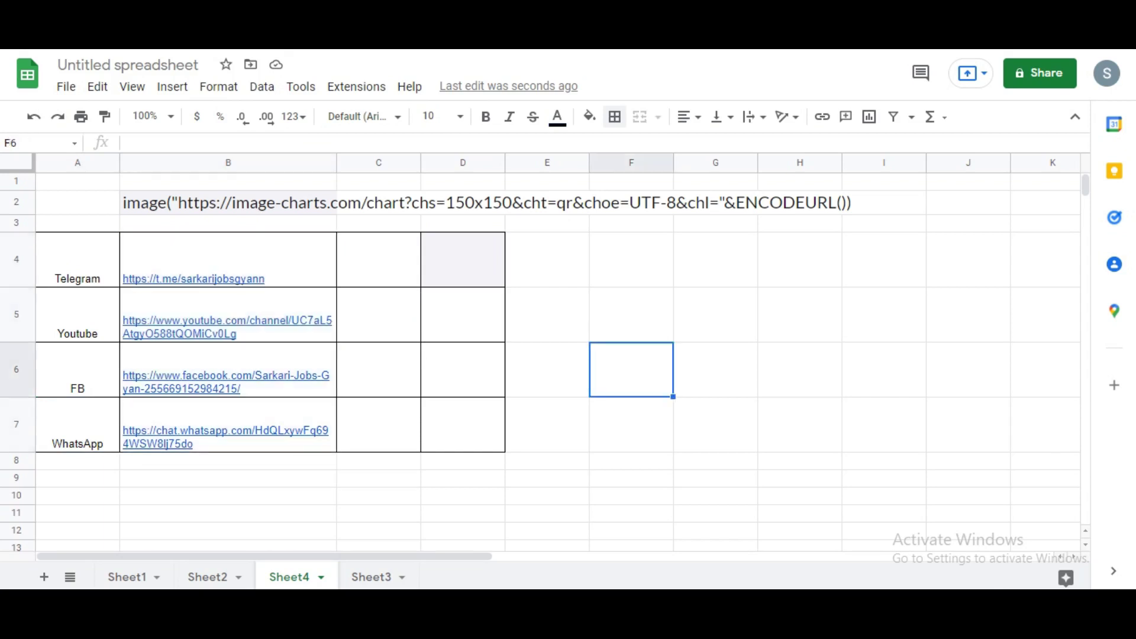
mouse_move(227, 323)
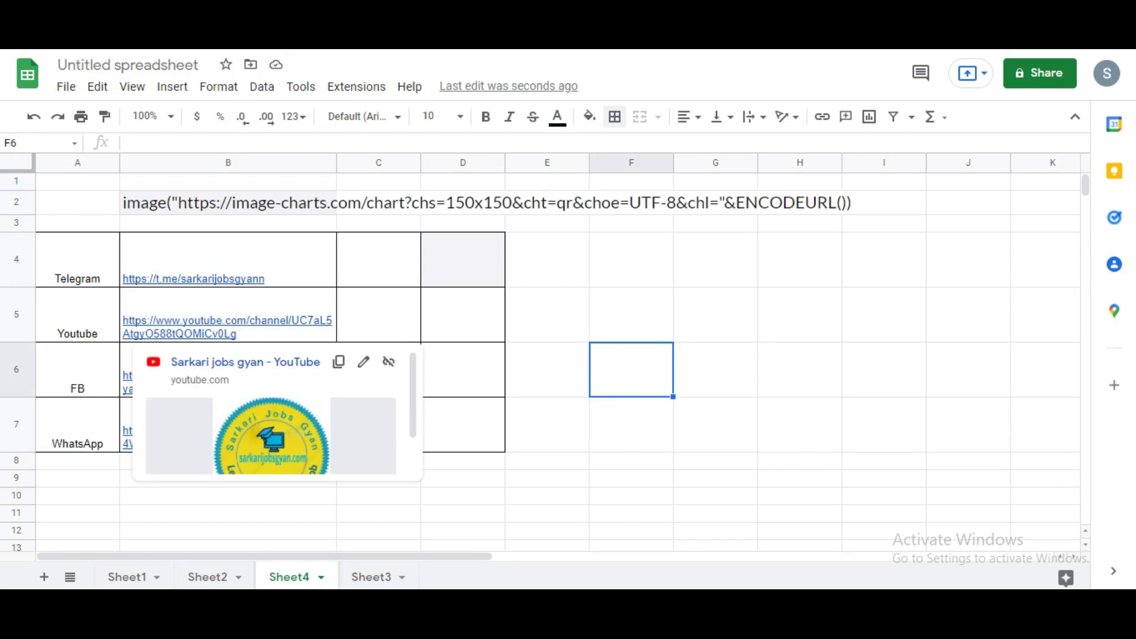
click(631, 260)
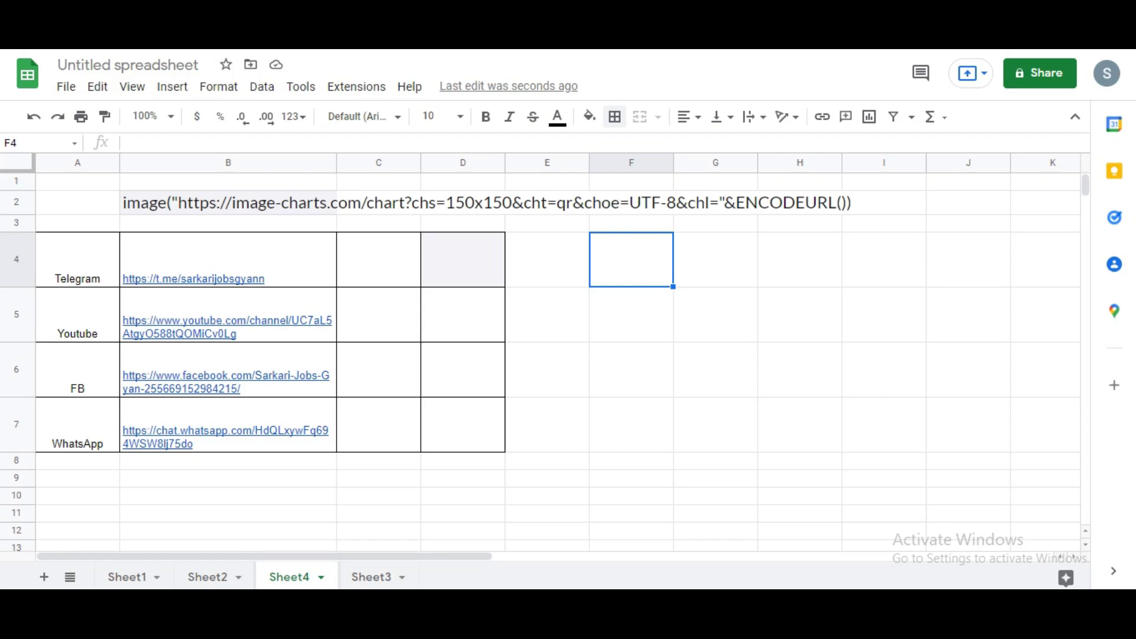
- Enter a QR code formula in D4 by putting an equals sign before the text copied from B2 and using B4 as the ENCODEURL argument
click(333, 203)
key(ctrl+c)
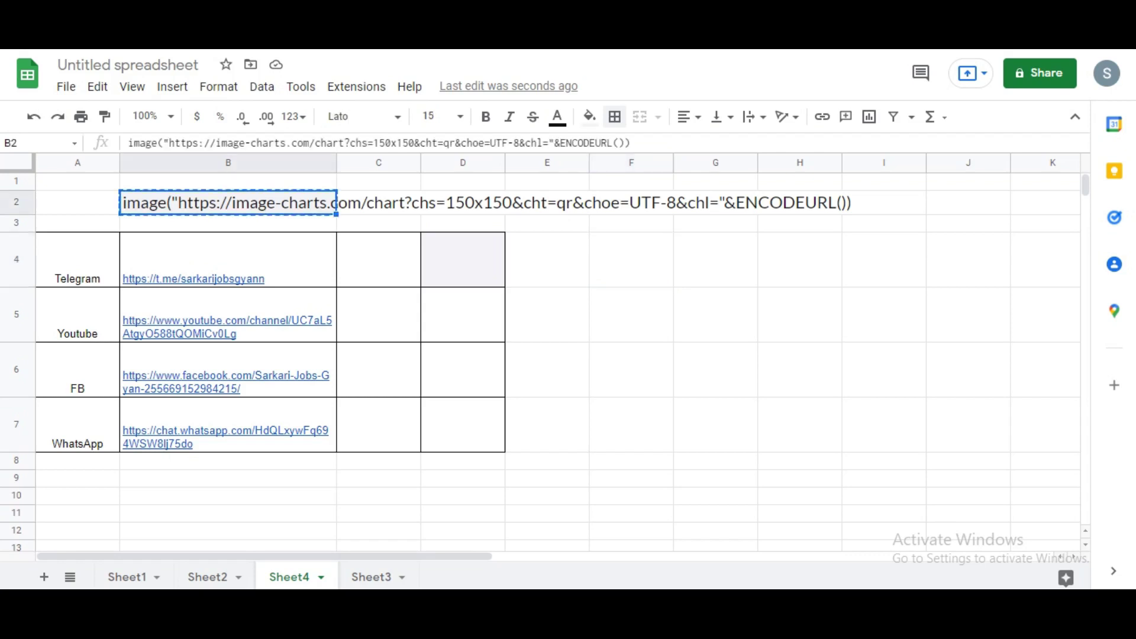
key(Down)
key(Down)
key(Right)
key(Right)
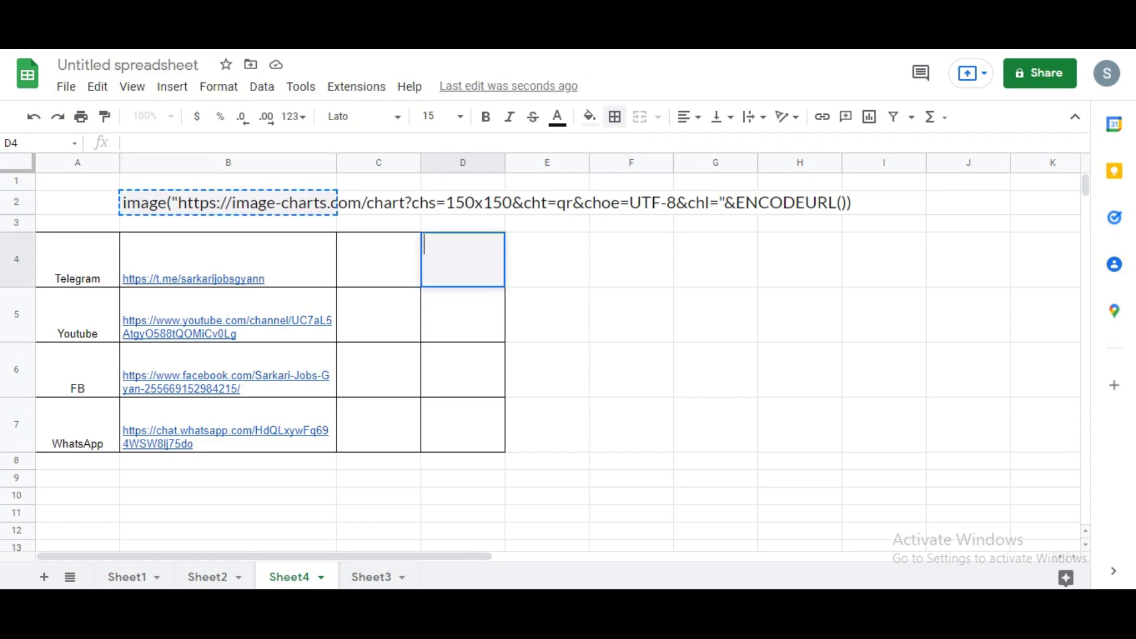
text(=)
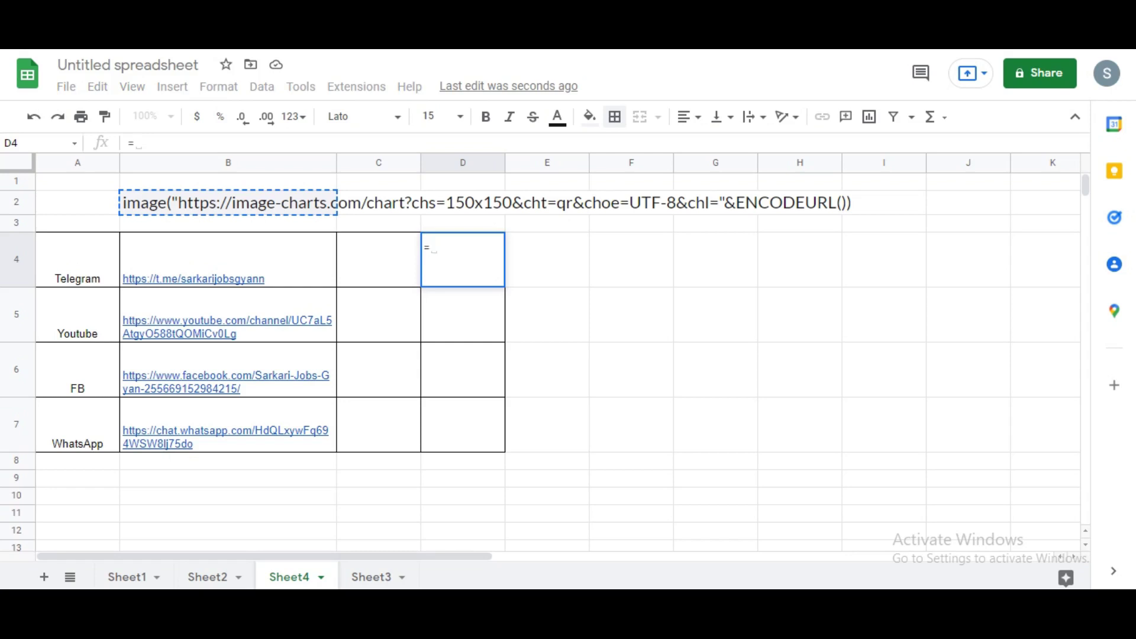
key(ctrl+v)
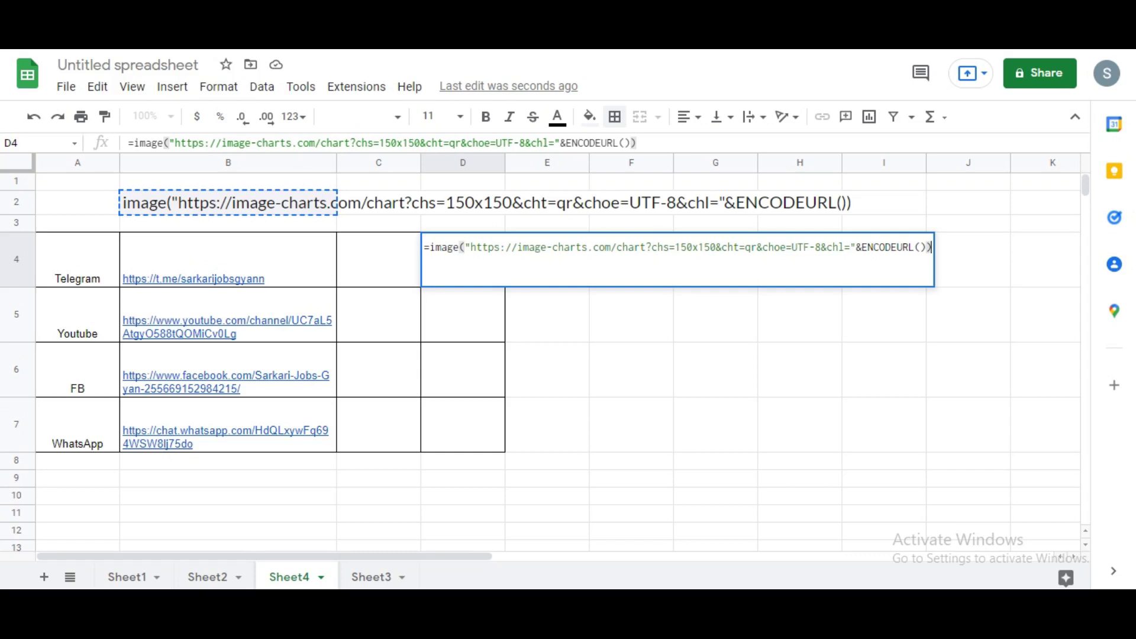
click(921, 248)
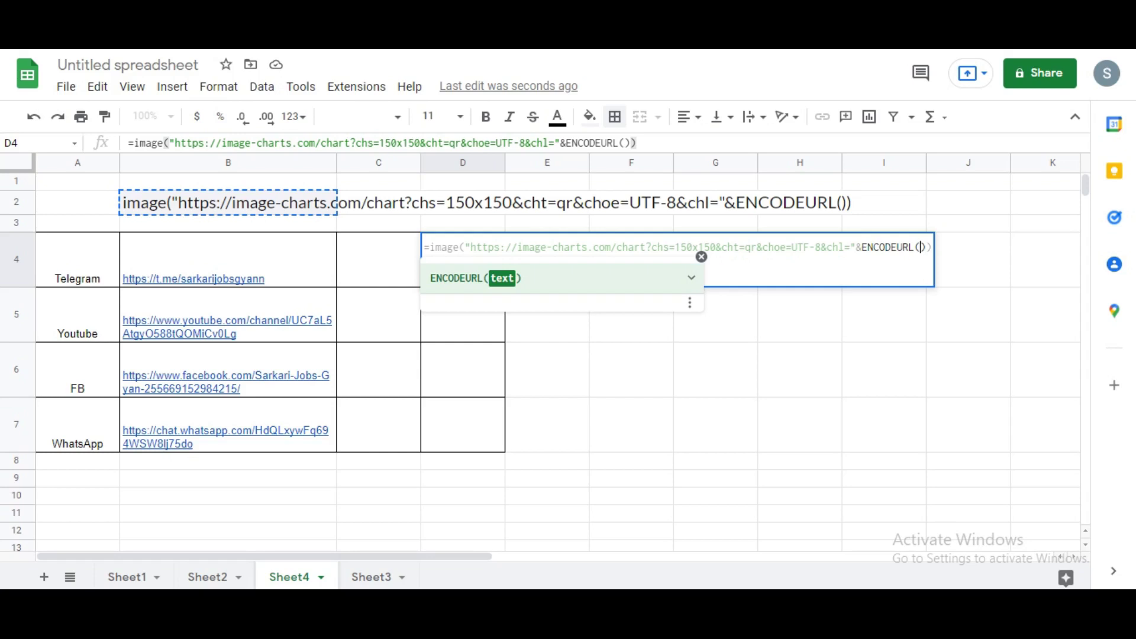
click(228, 261)
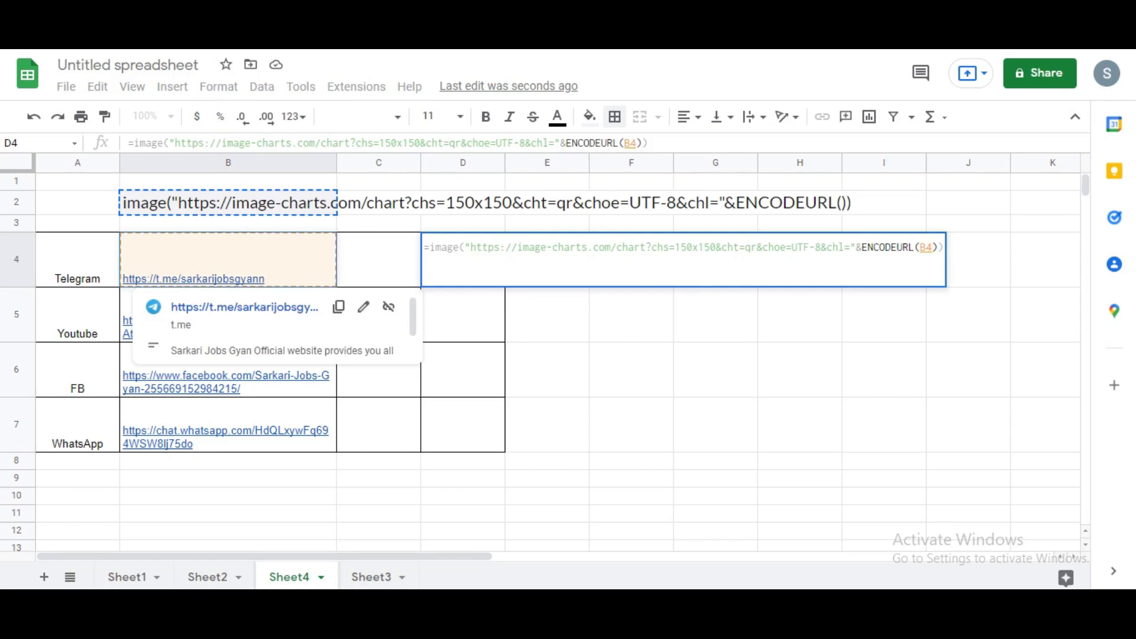
key(Return)
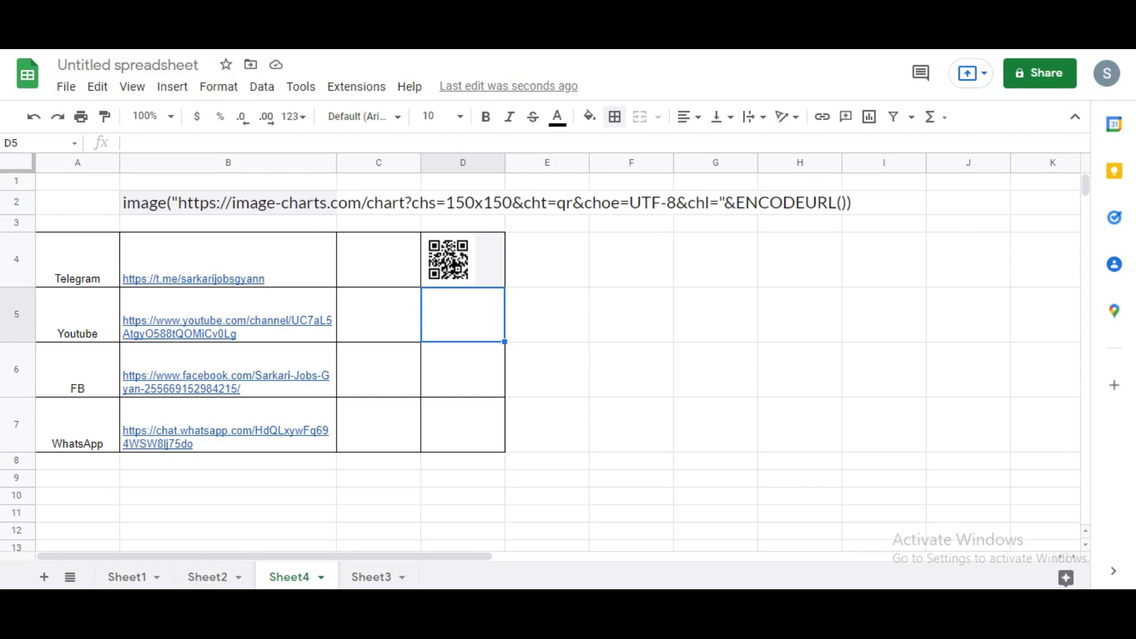
- Fill the QR code formula from D4 down through D7 and preview the Telegram link in B4
click(462, 260)
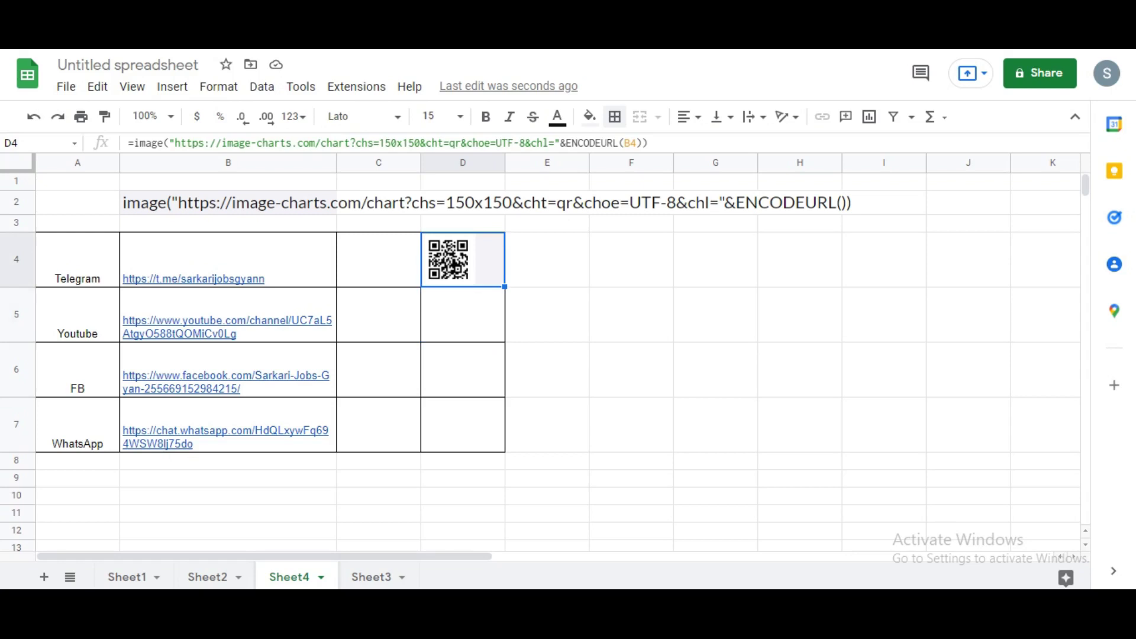
drag(504, 287, 497, 444)
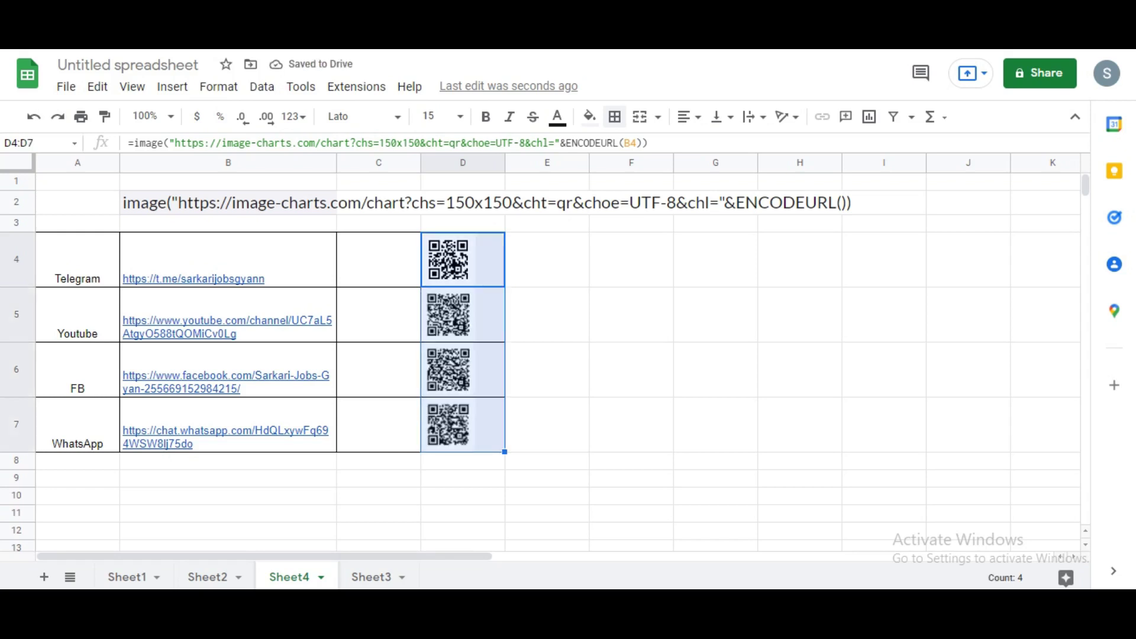
click(631, 370)
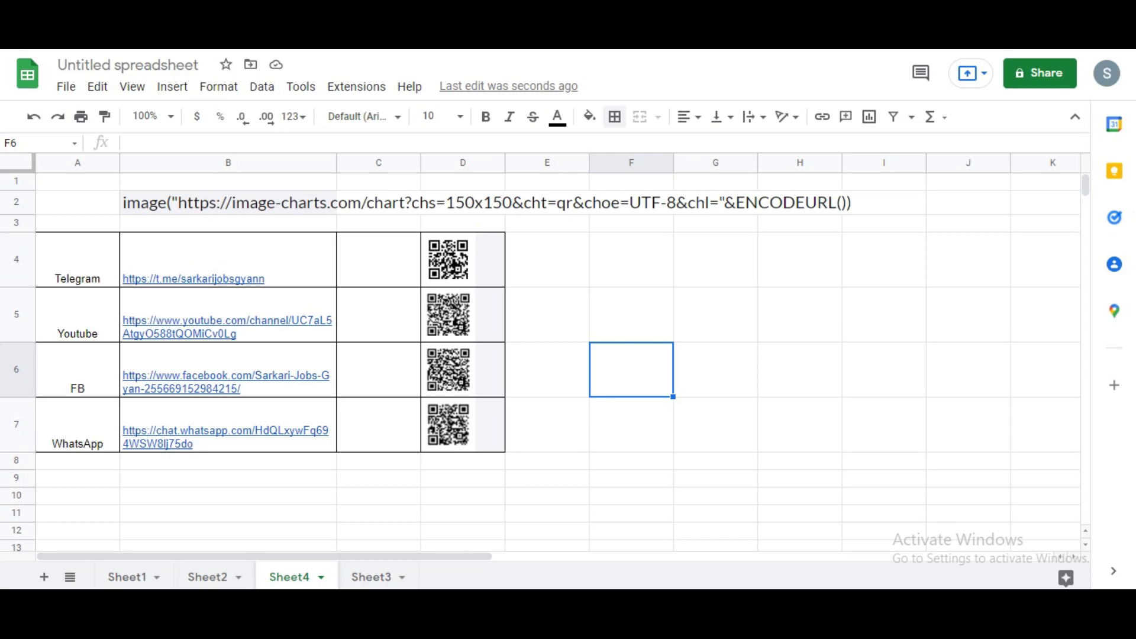
mouse_move(193, 278)
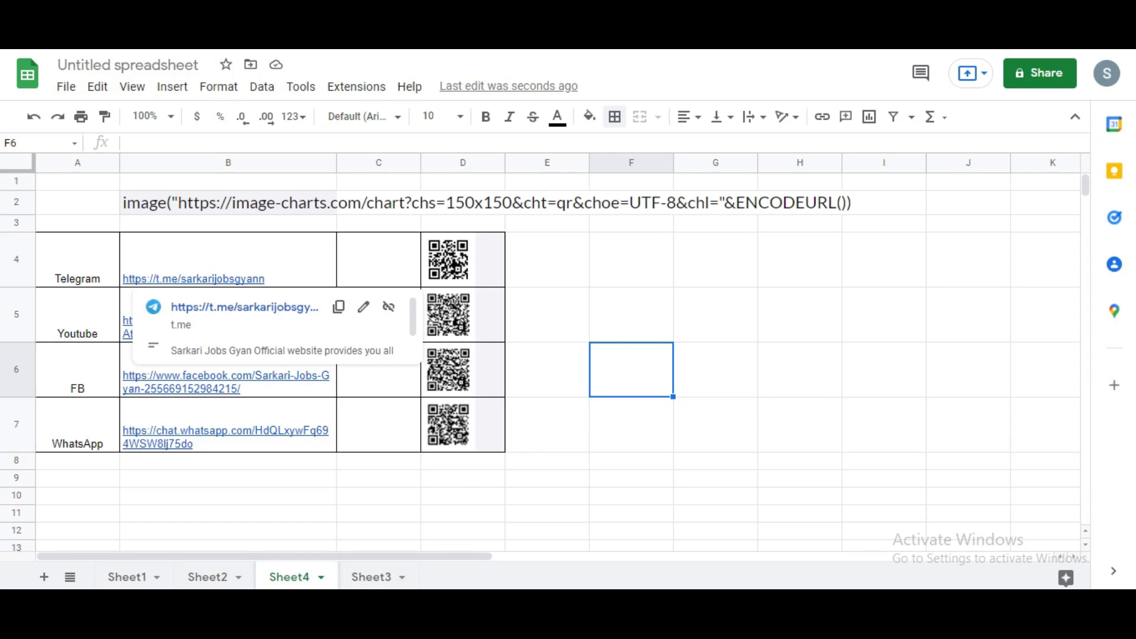
click(632, 315)
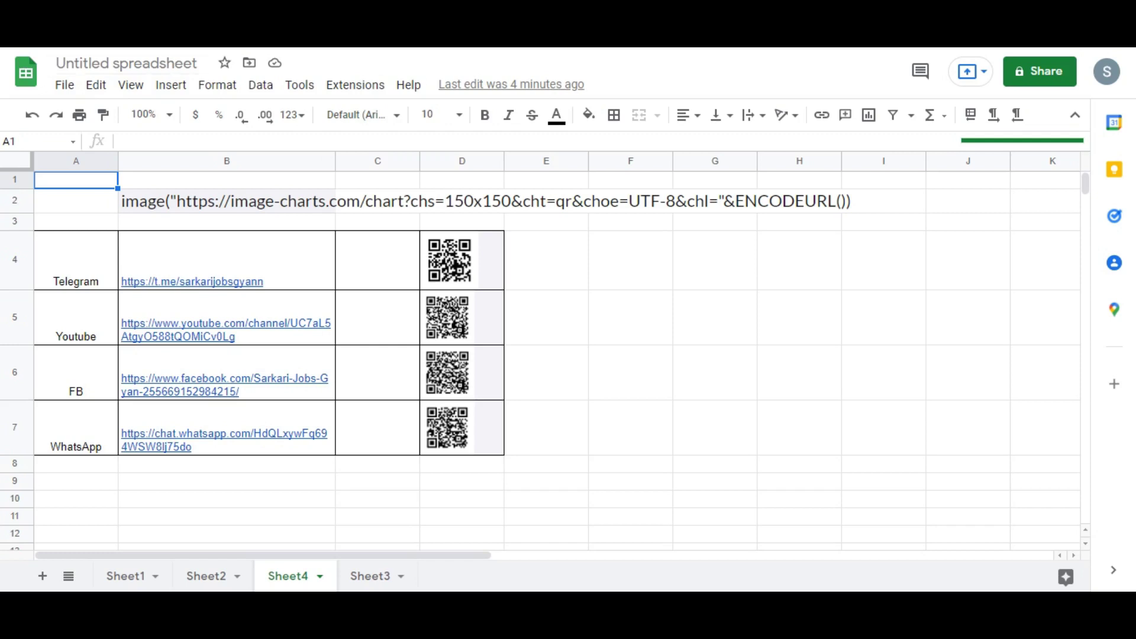
- Open the spreadsheet's version history and preview the February 3, 8:44 AM version
click(65, 85)
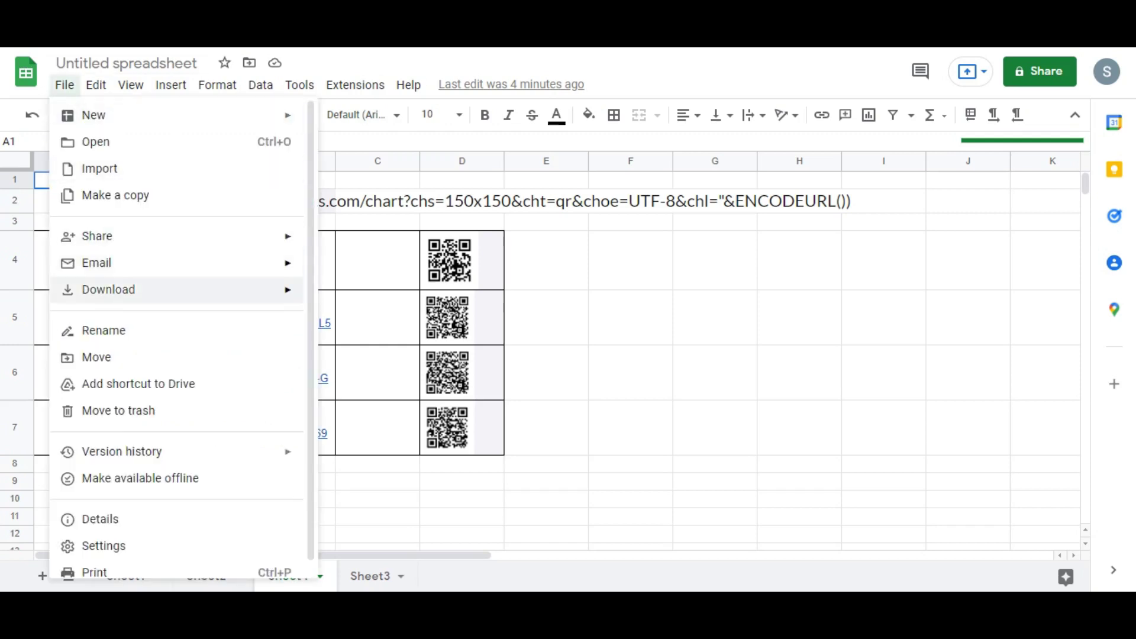
mouse_move(178, 452)
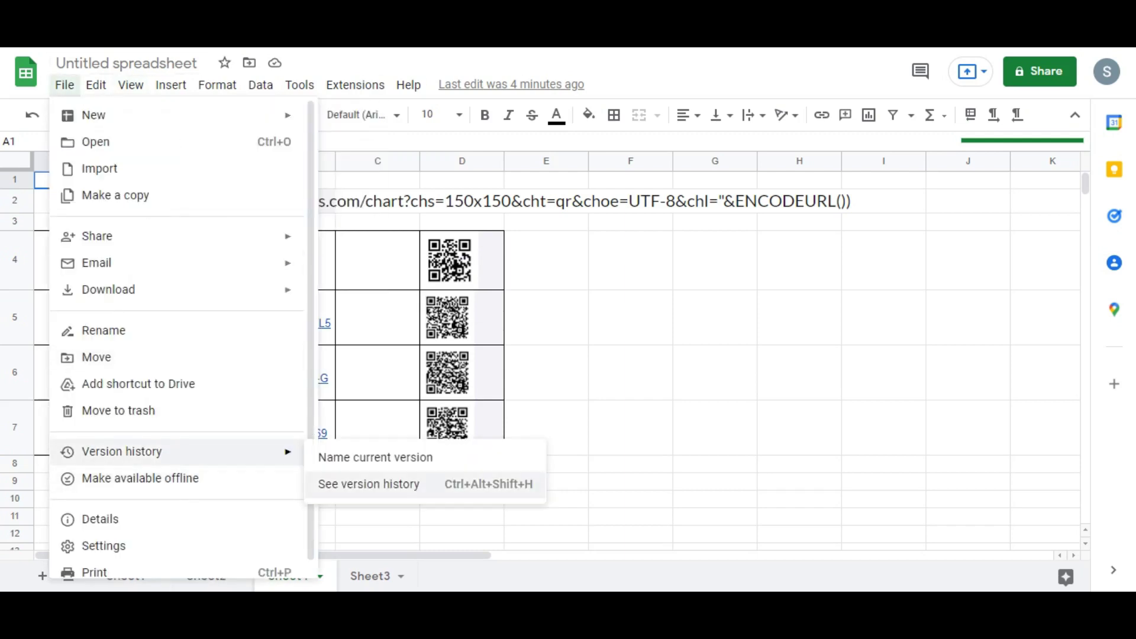
click(523, 484)
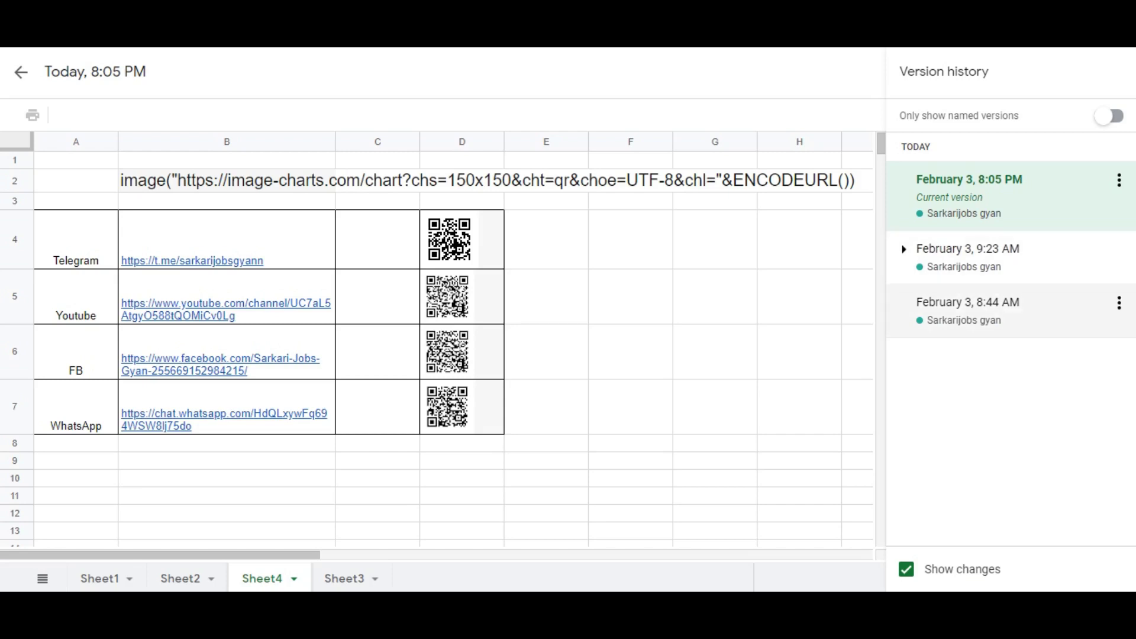
click(968, 303)
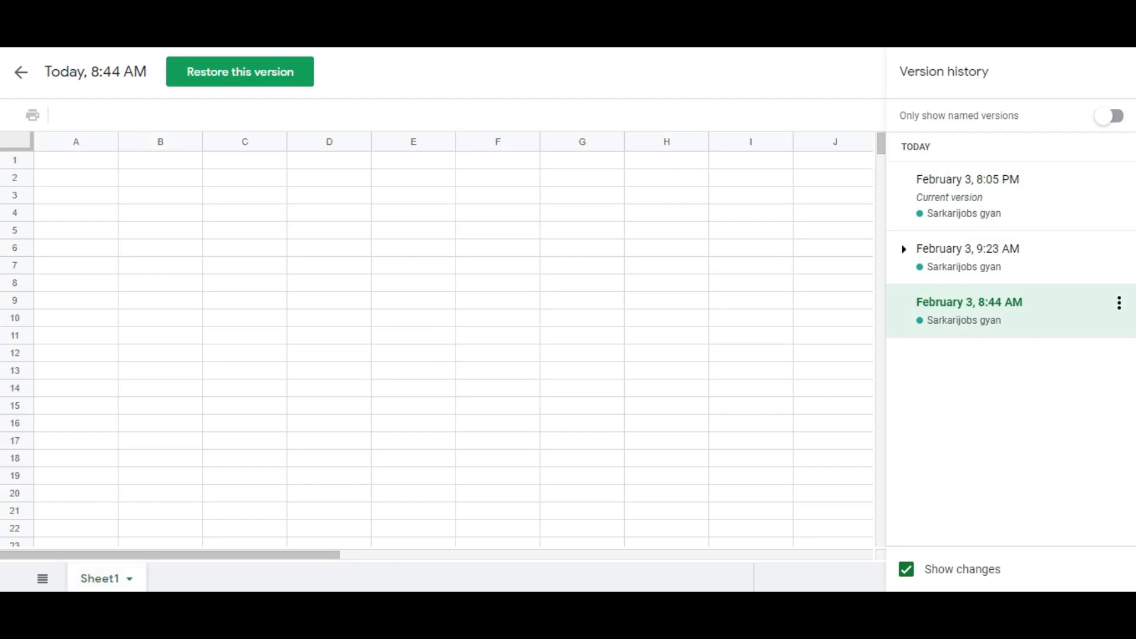
double_click(76, 196)
click(415, 213)
- Compare Sheet4 in the February 3, 9:23 AM version with the current 8:05 PM version
click(968, 249)
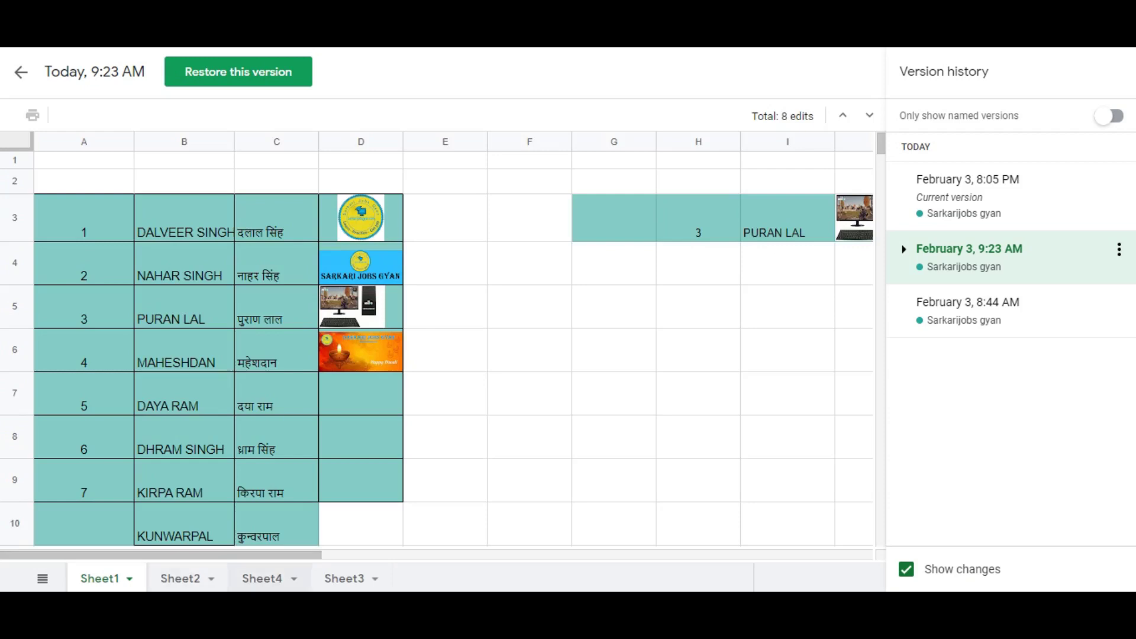
click(263, 578)
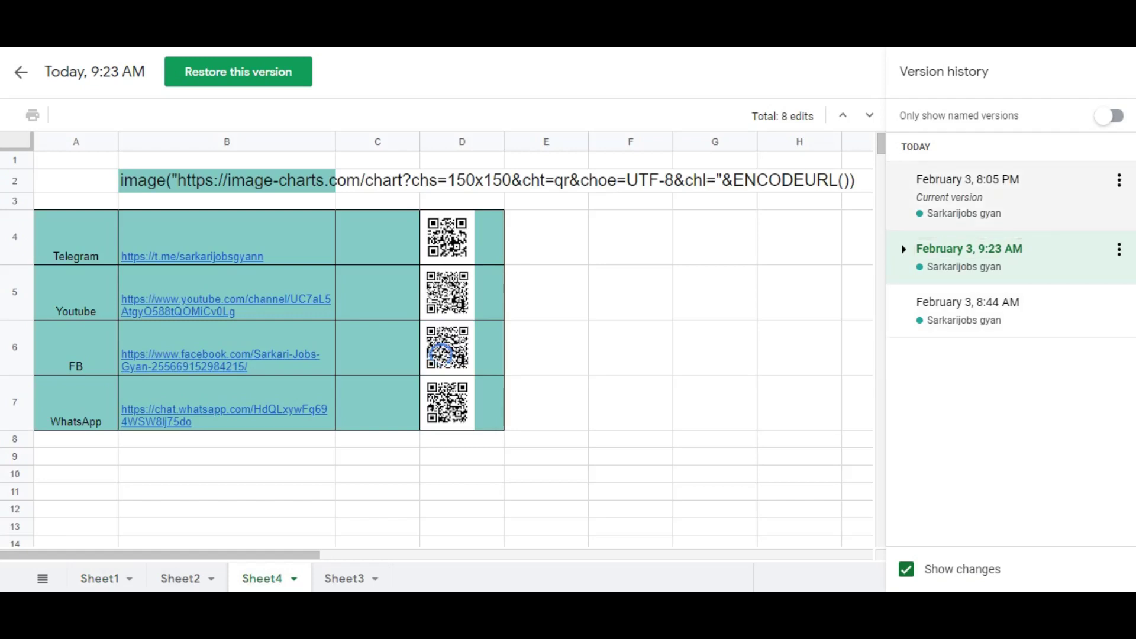
click(968, 180)
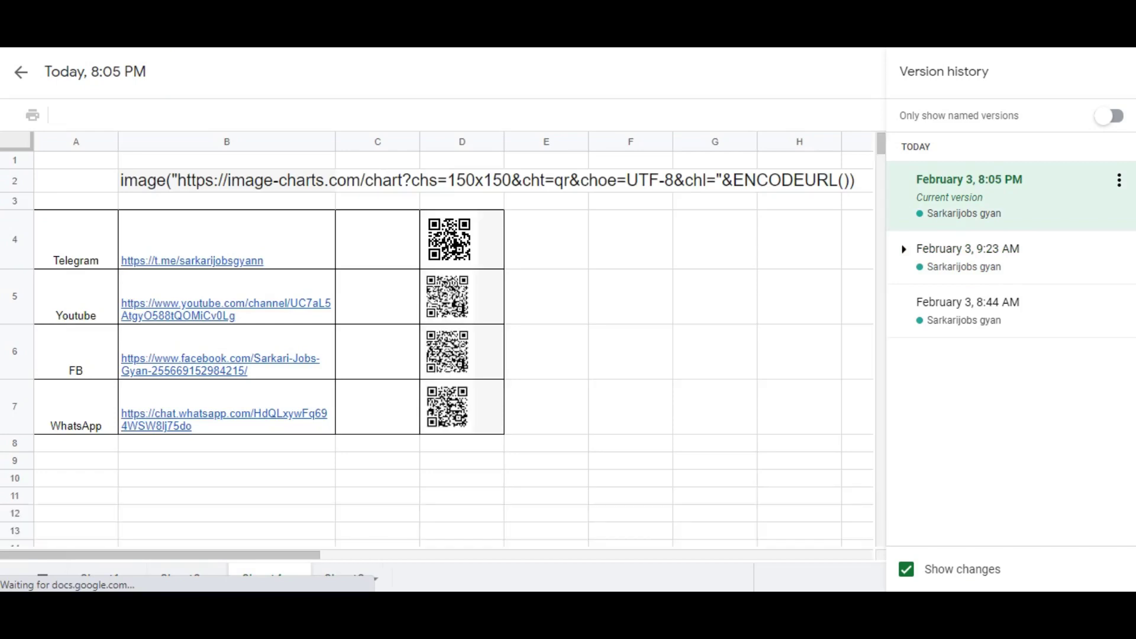
click(968, 249)
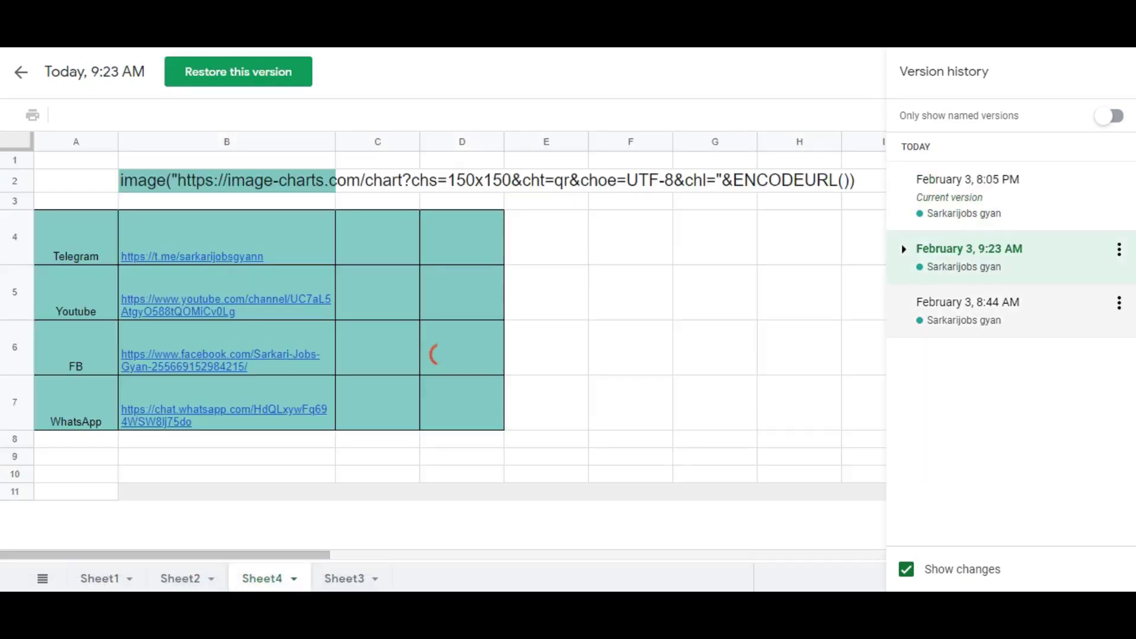
- Show the available actions for the 9:23 AM version and return to the spreadsheet without restoring it
click(1119, 249)
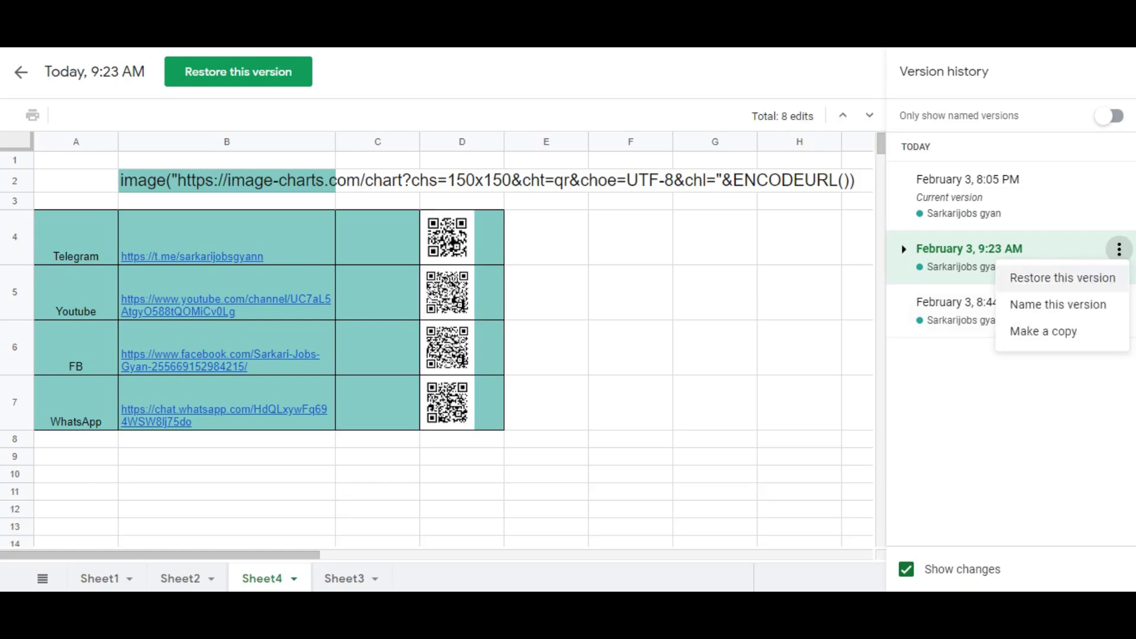
key(Escape)
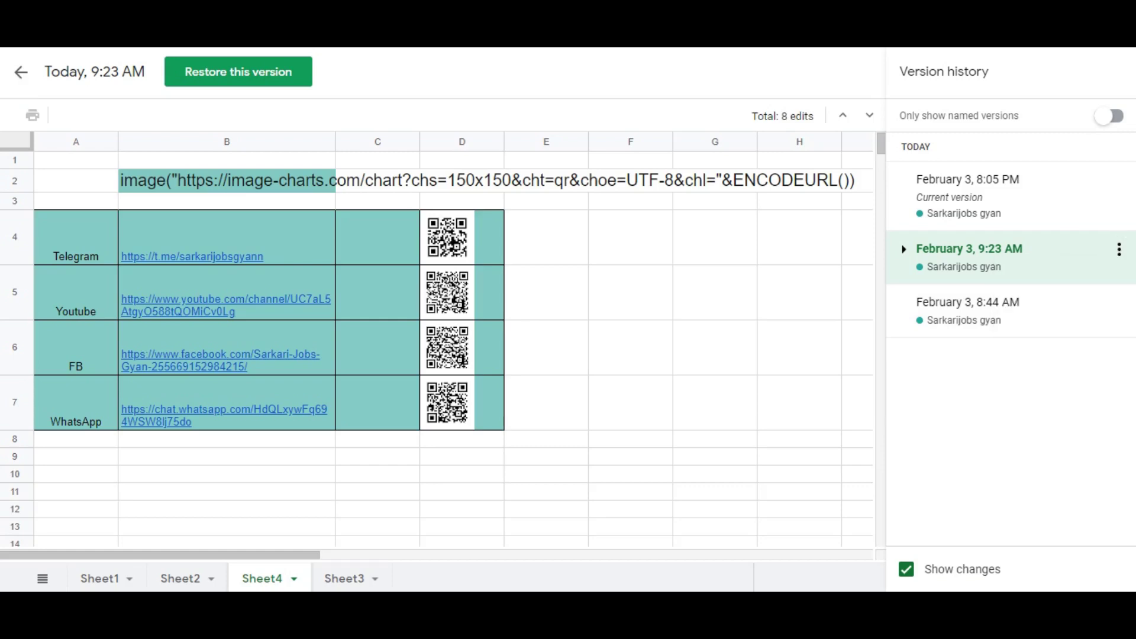
click(21, 72)
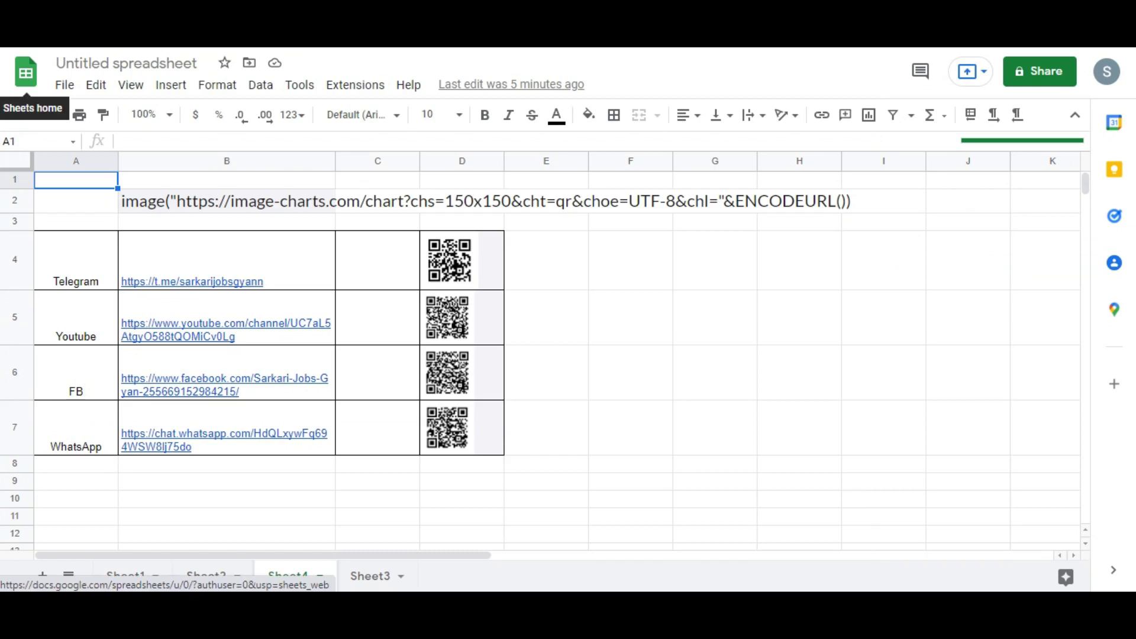
click(630, 318)
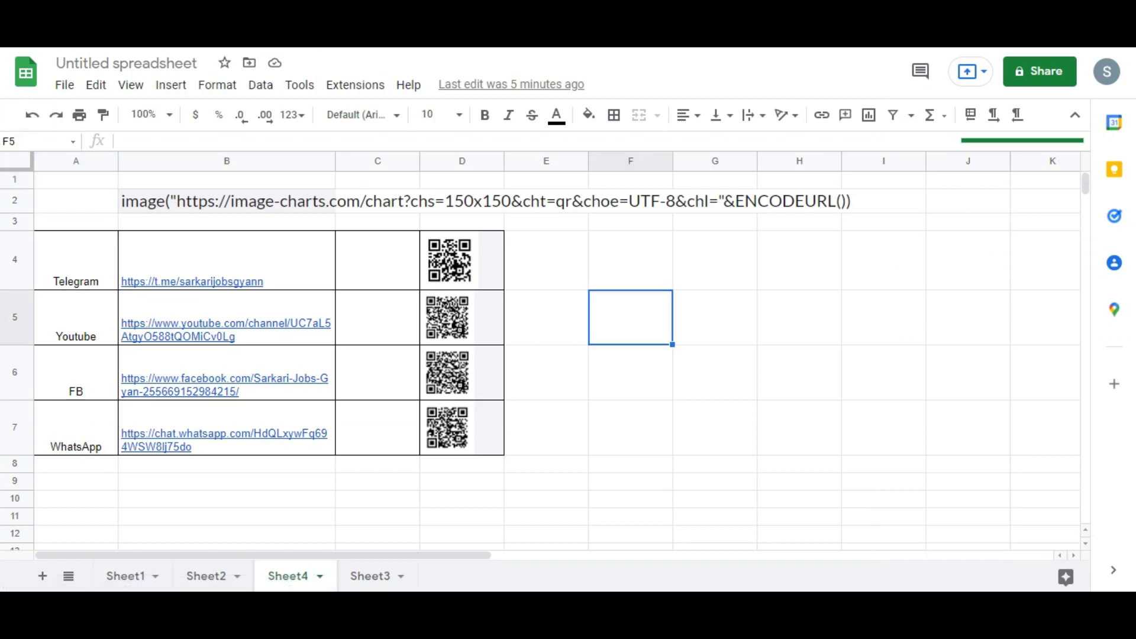
- Show the file formats available for downloading the spreadsheet and close the list without downloading
click(64, 84)
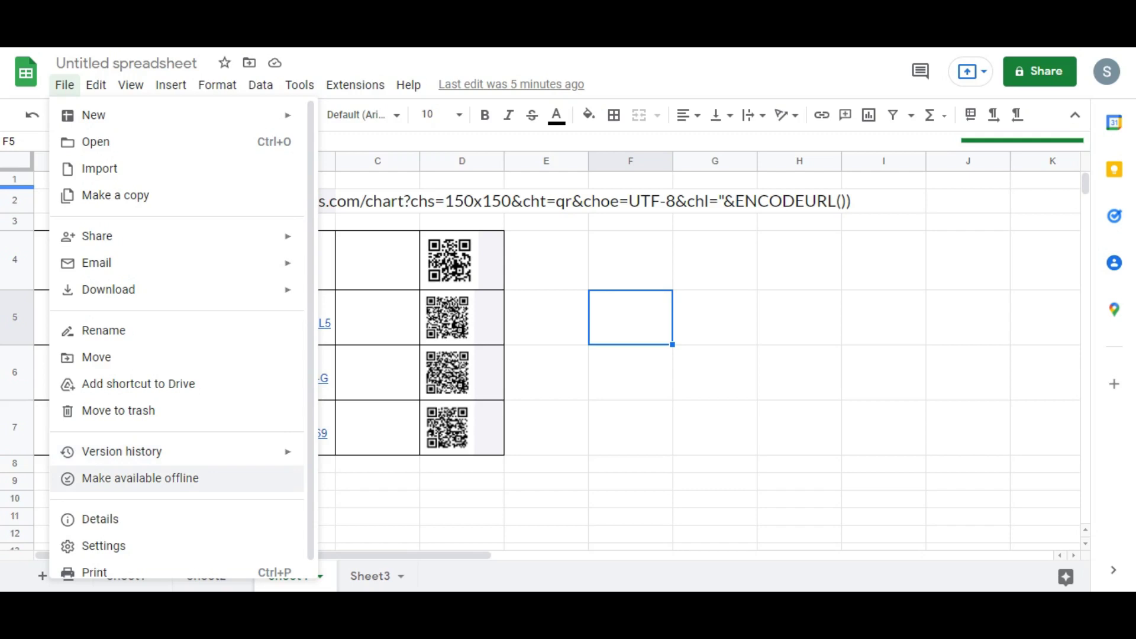
mouse_move(108, 290)
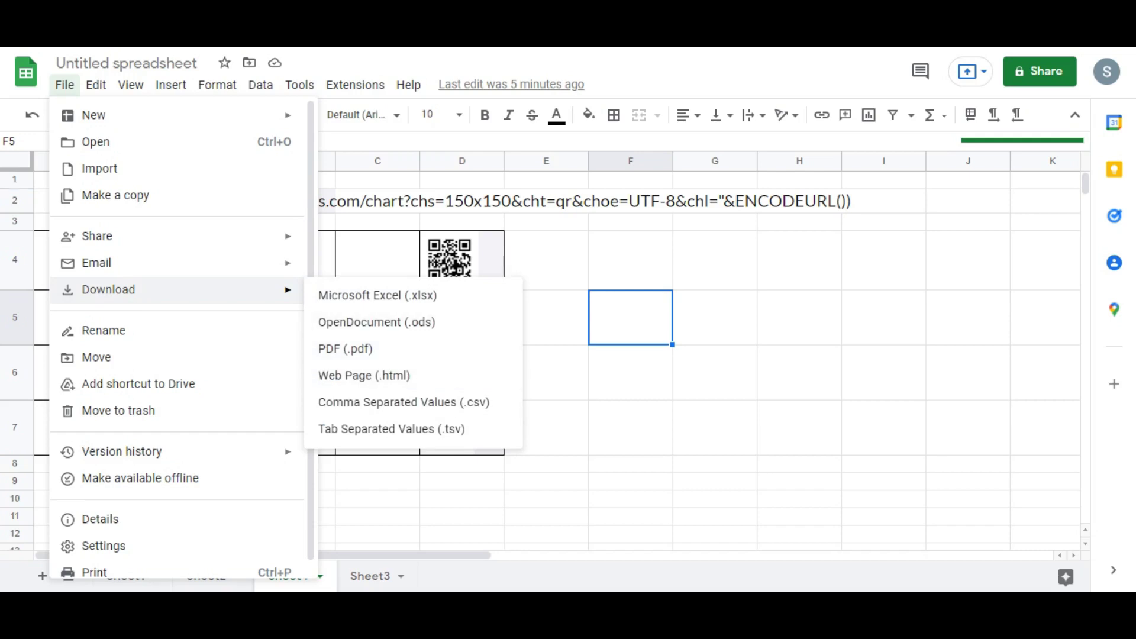
click(715, 373)
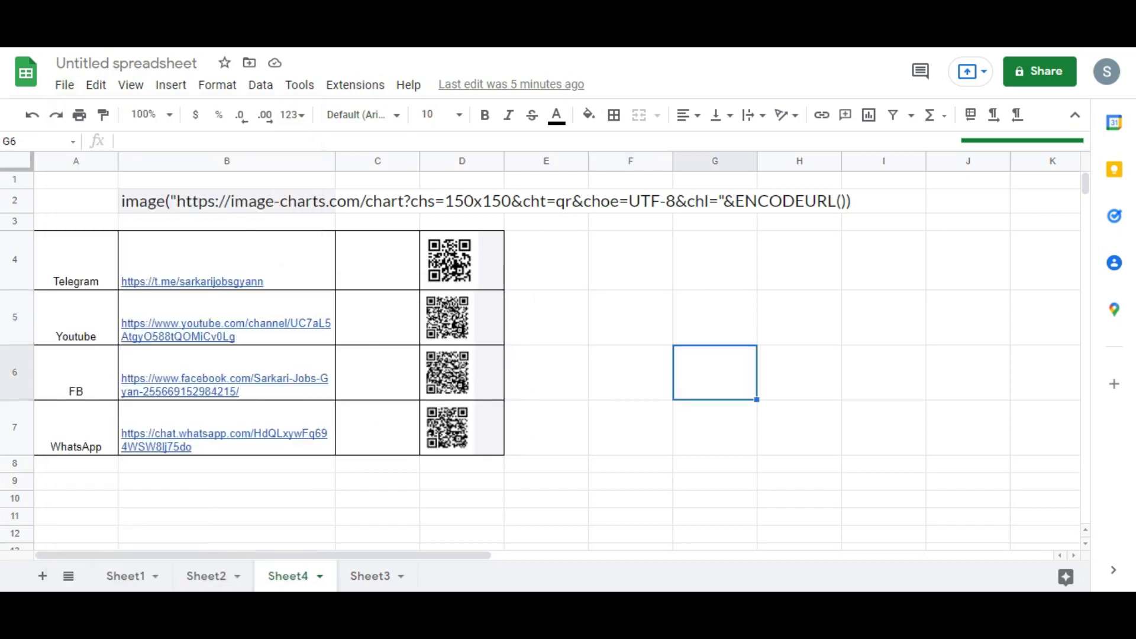